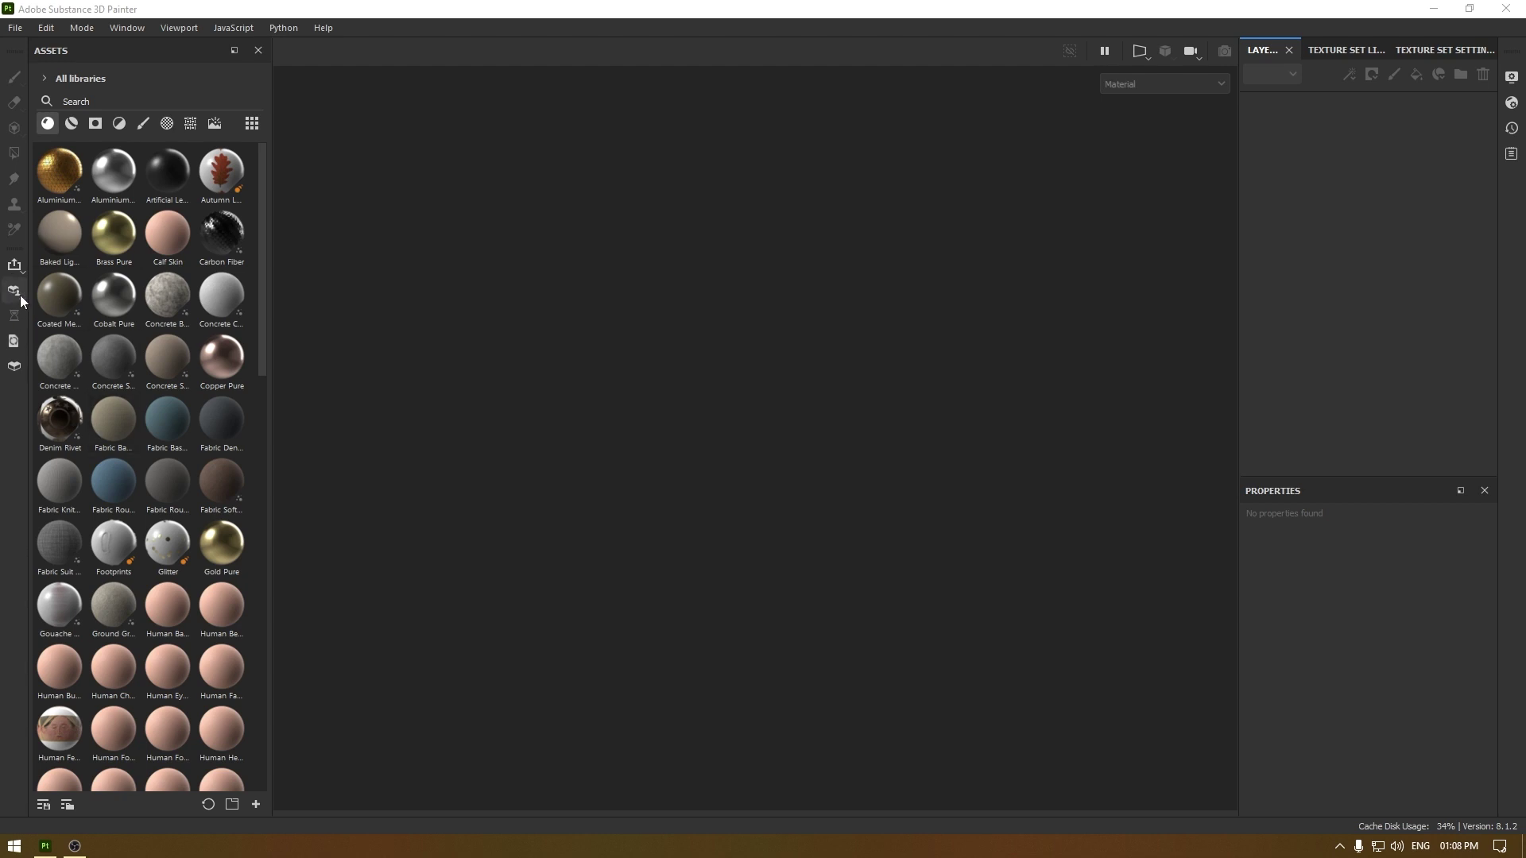
# Step: Launch the Substance 3D Community Assets website in Chrome from Painter's left toolbar
pyautogui.click(21, 299)
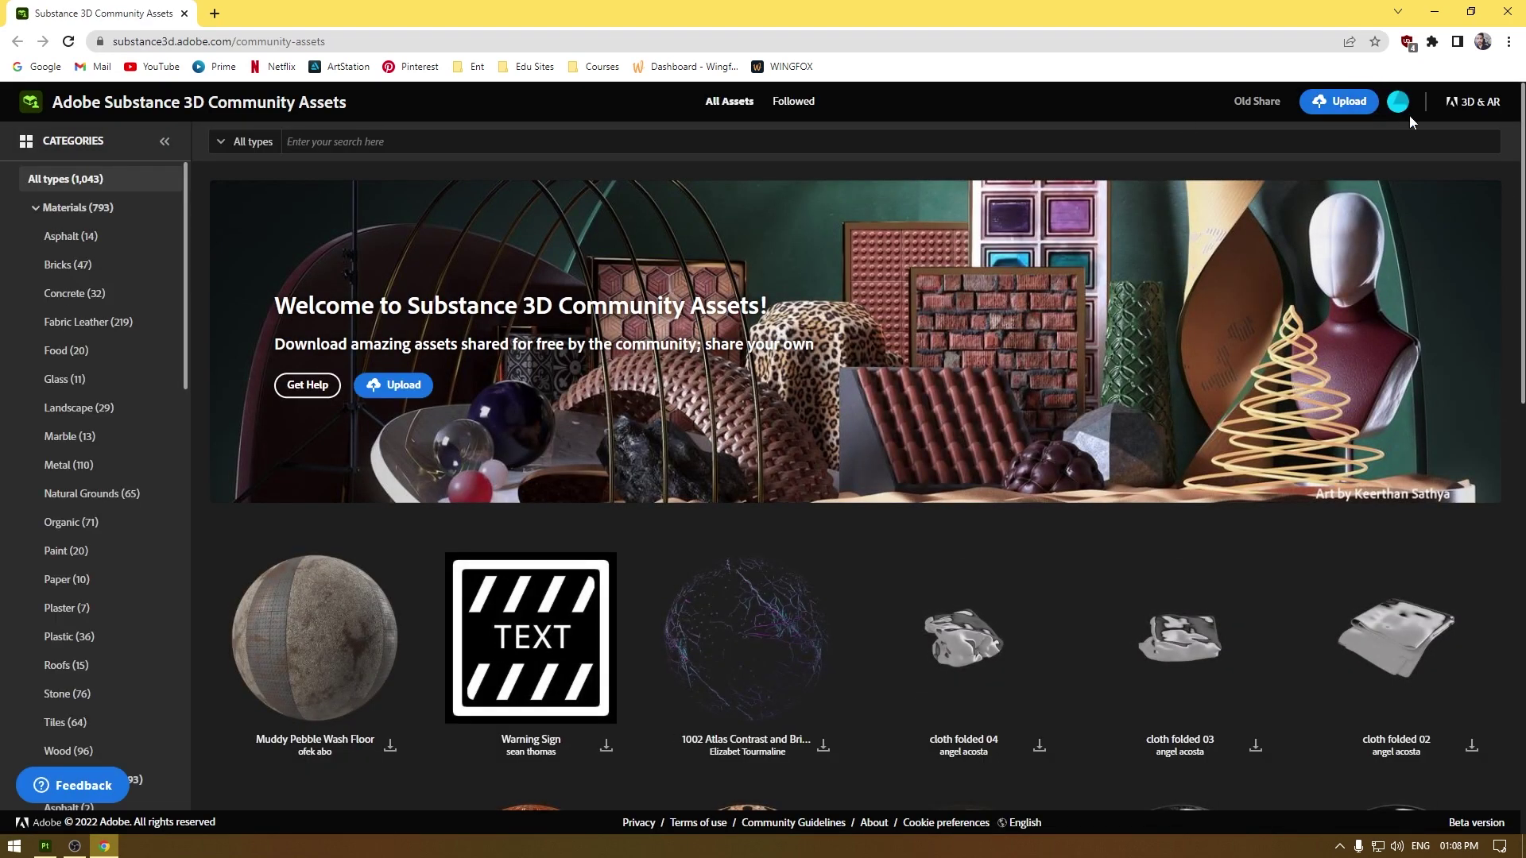
pyautogui.scroll(-5, 127, 318)
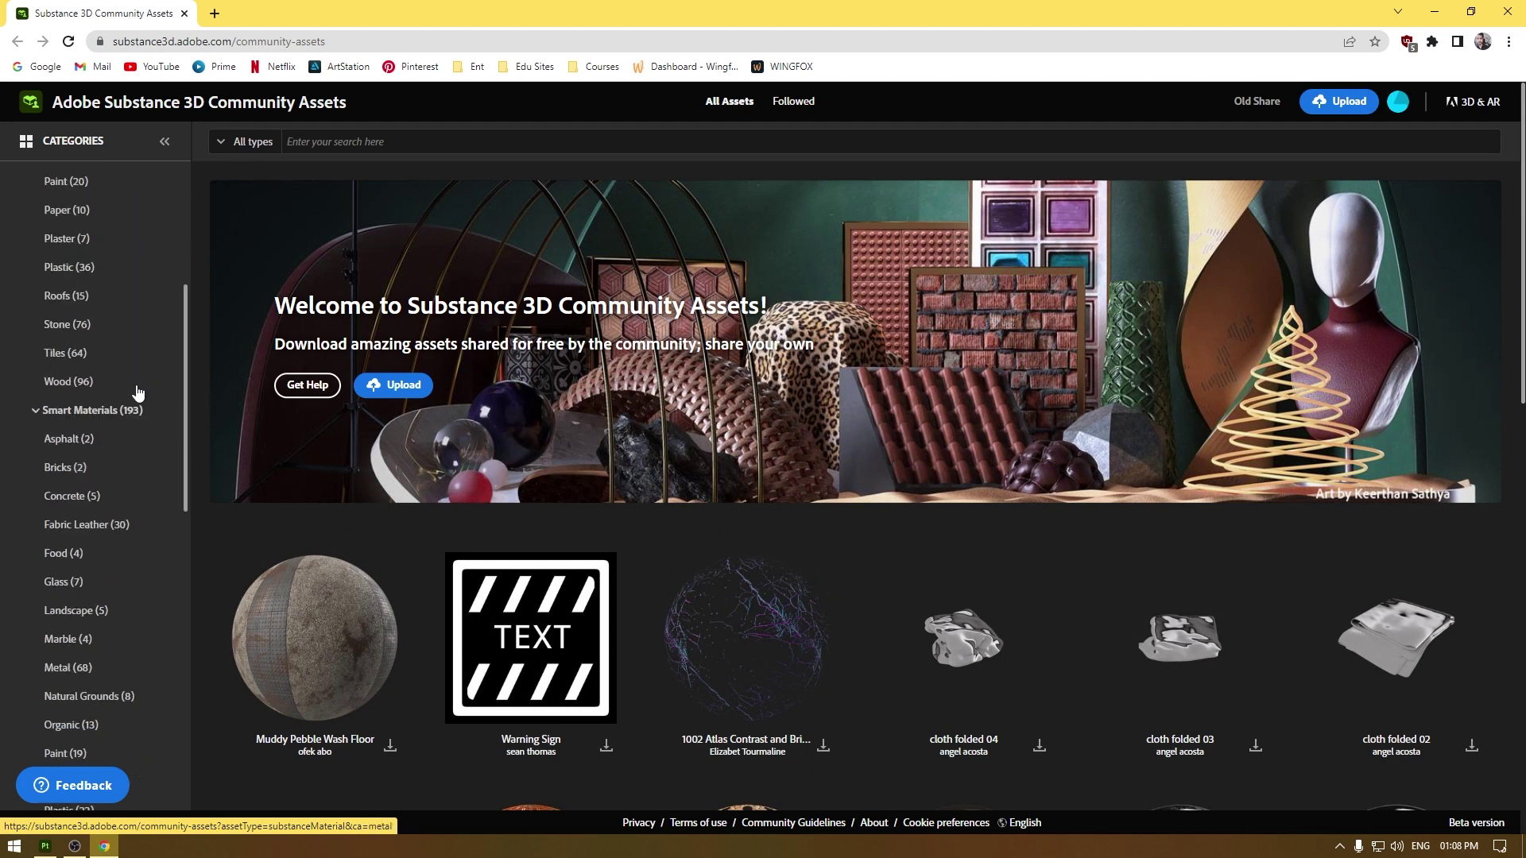
pyautogui.scroll(-7, 96, 414)
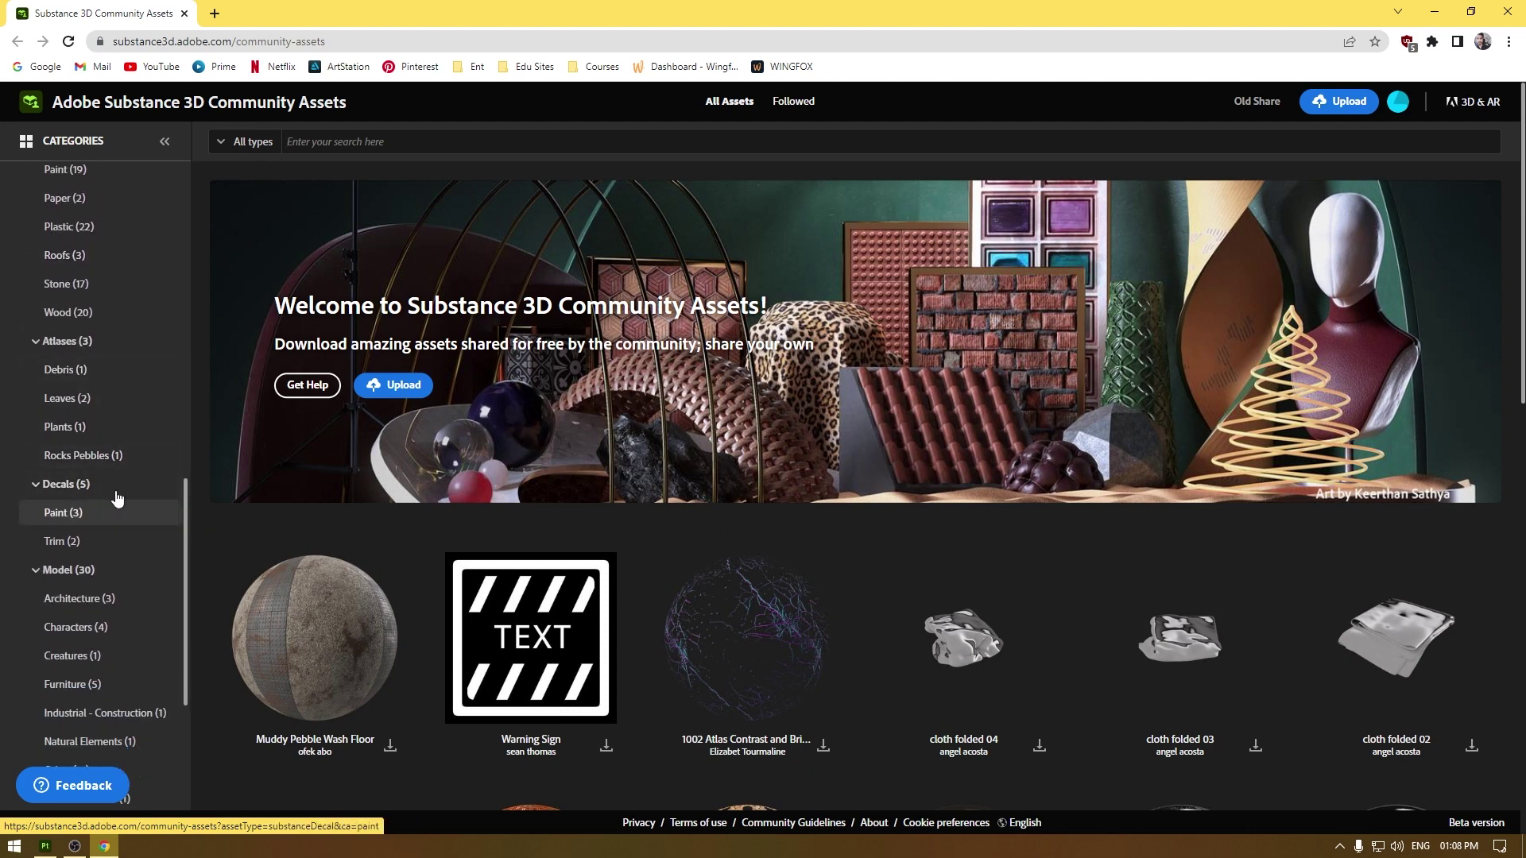
pyautogui.scroll(-4, 72, 516)
pyautogui.scroll(-3, 48, 436)
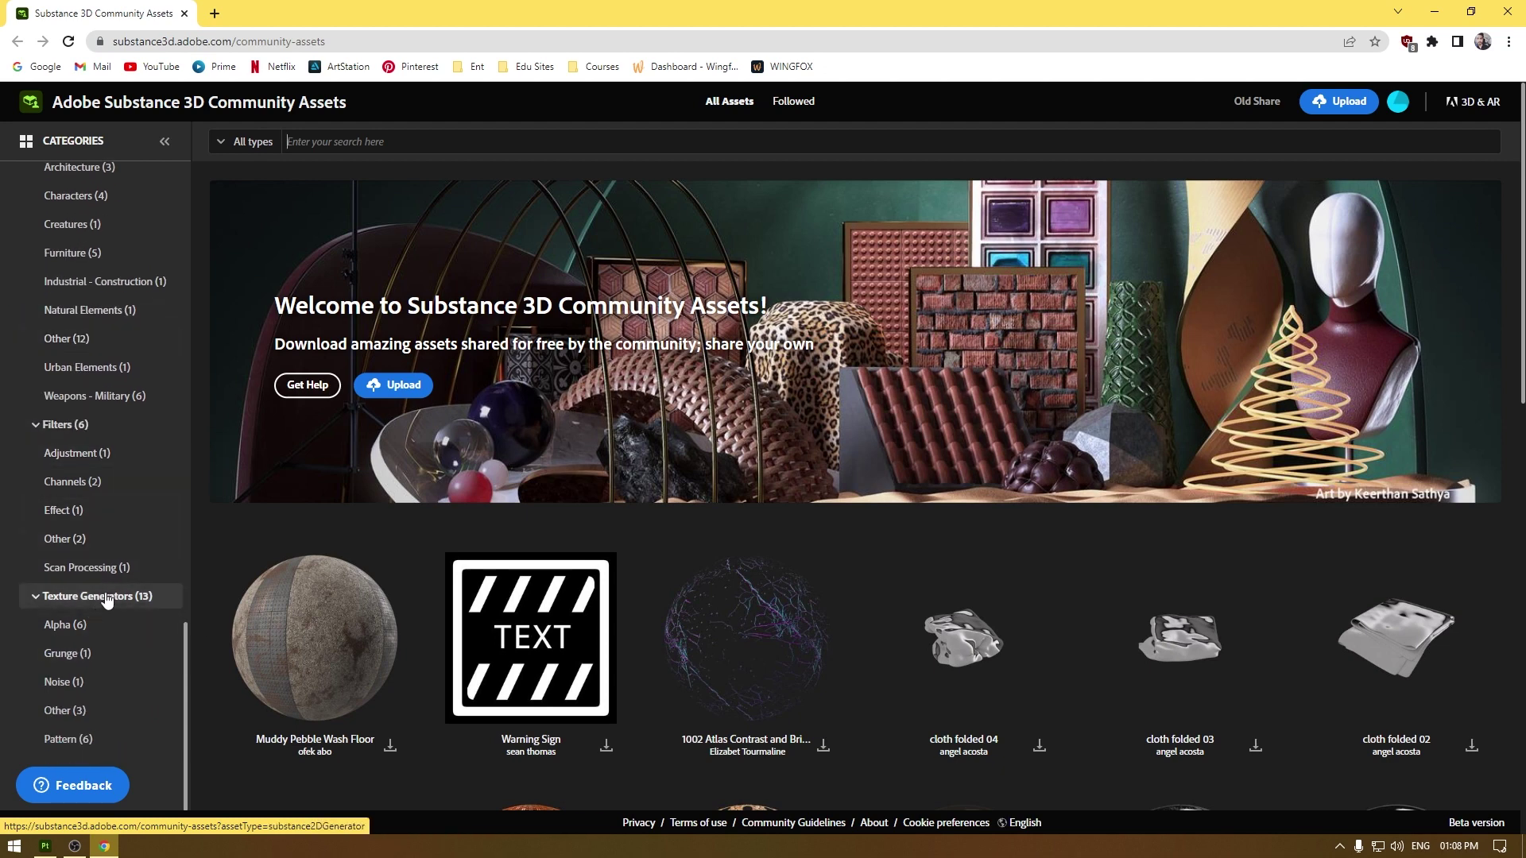
pyautogui.scroll(12, 119, 588)
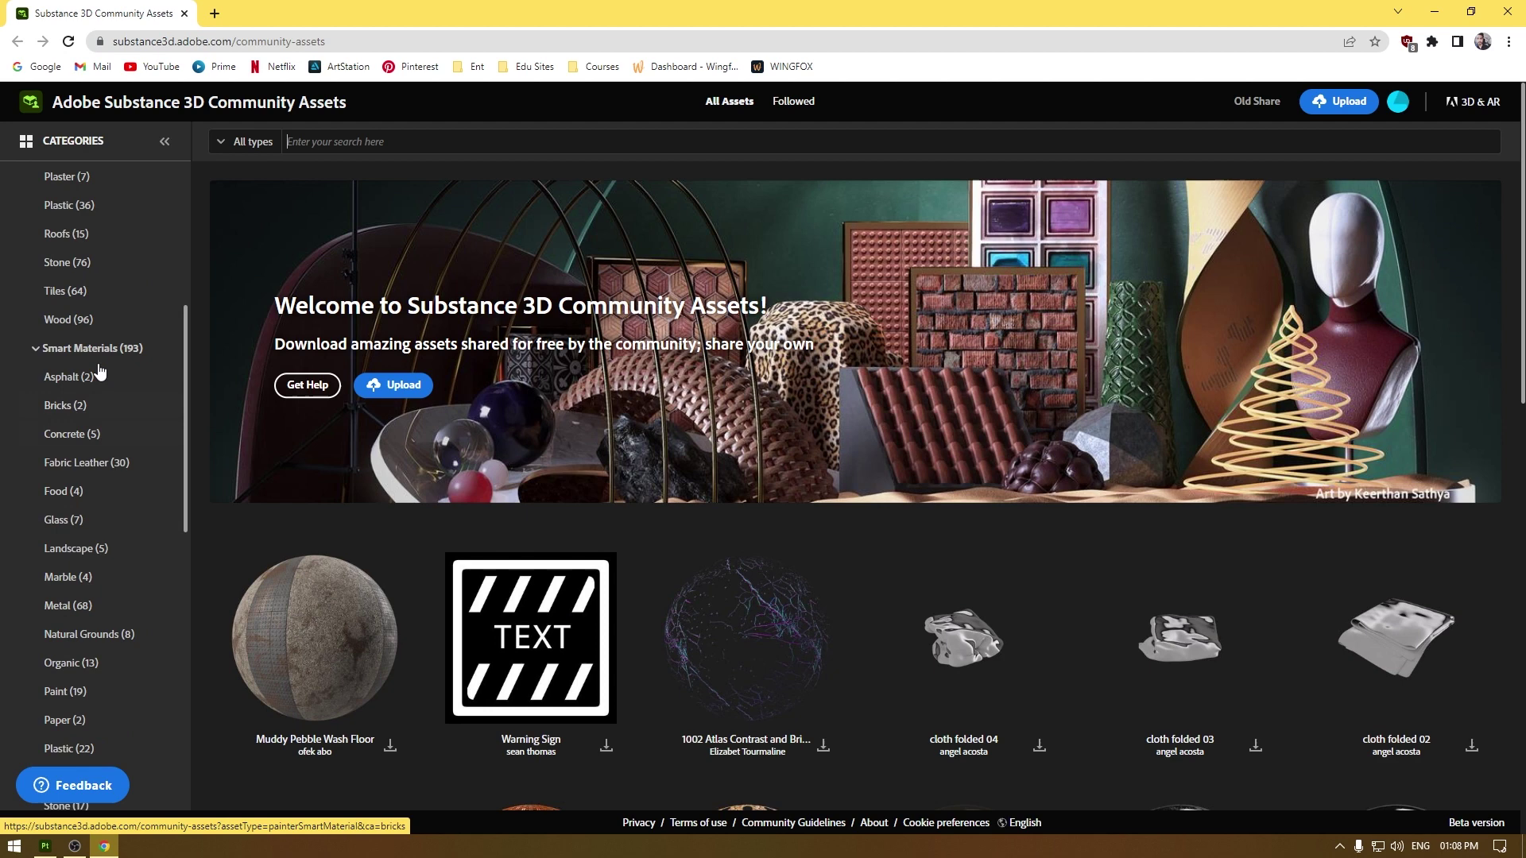
pyautogui.scroll(3, 106, 500)
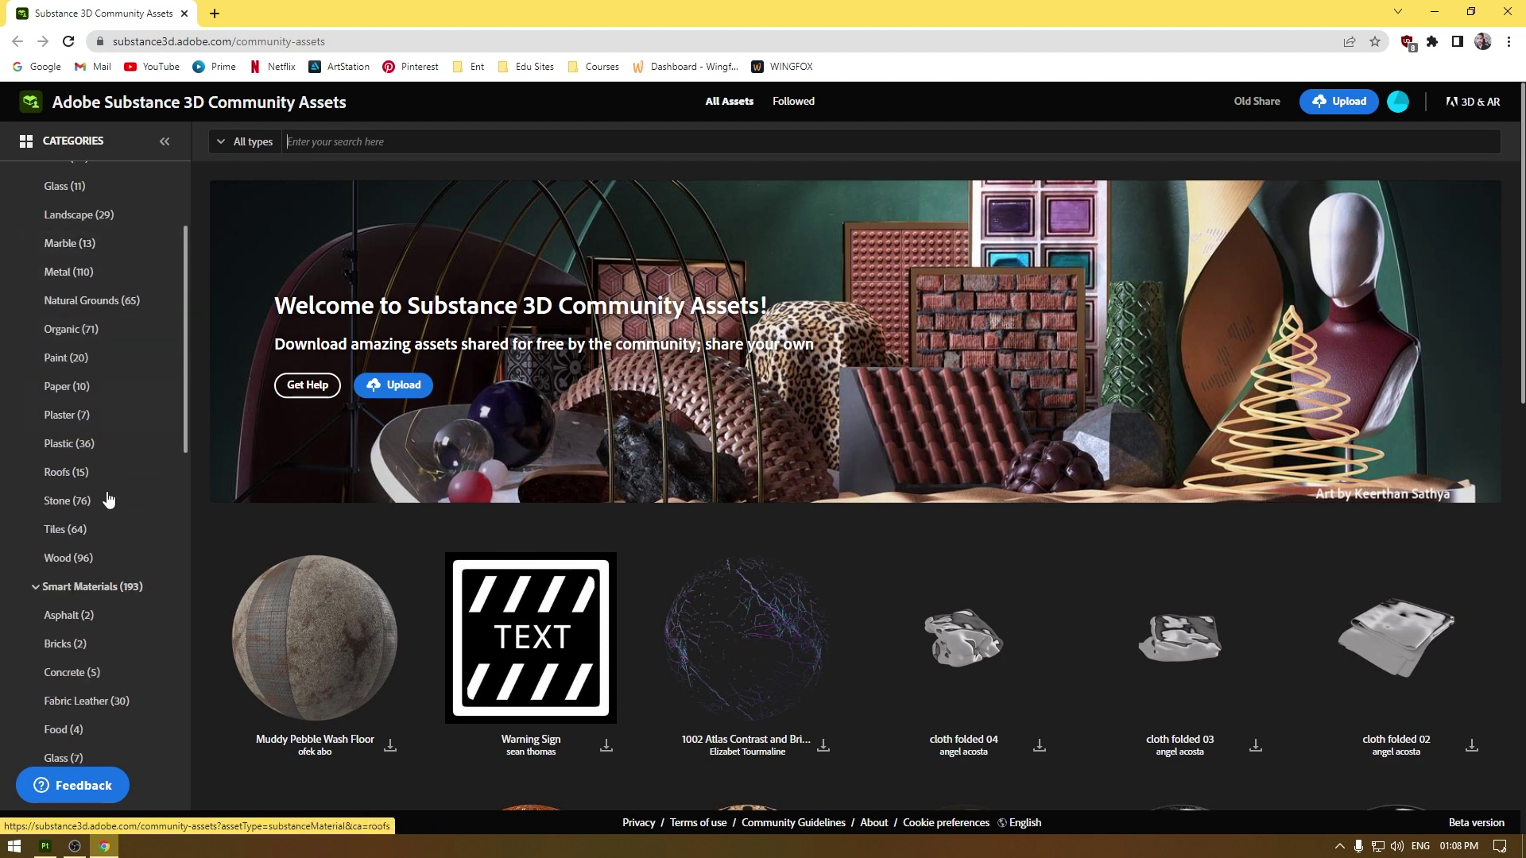
pyautogui.scroll(-4, 141, 517)
pyautogui.scroll(-3, 141, 512)
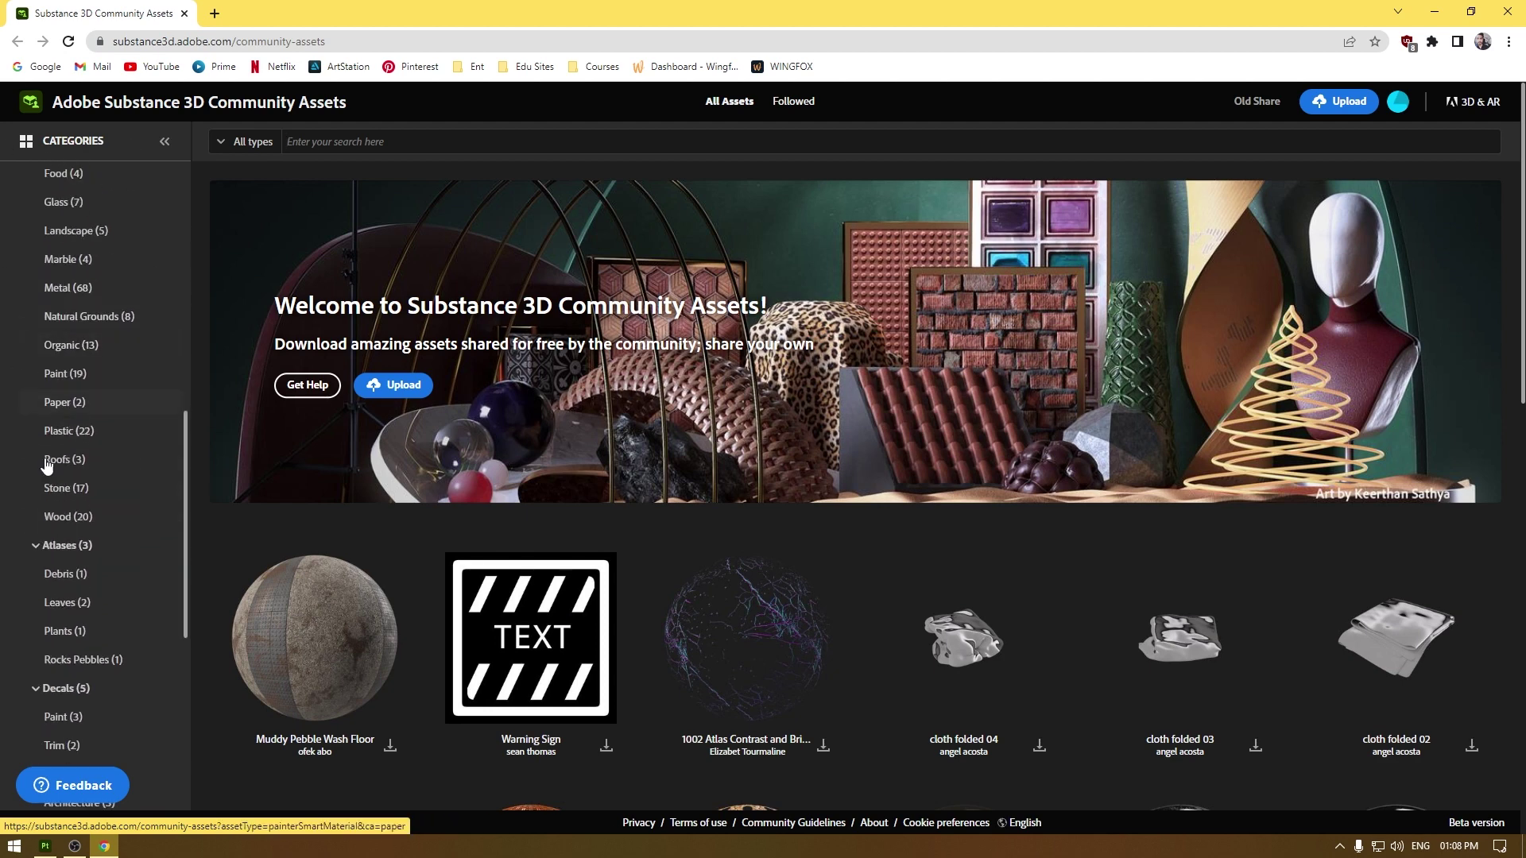
# Step: Browse the Wood smart materials and download Fine Fibre Wood as a .spsm file
pyautogui.click(103, 516)
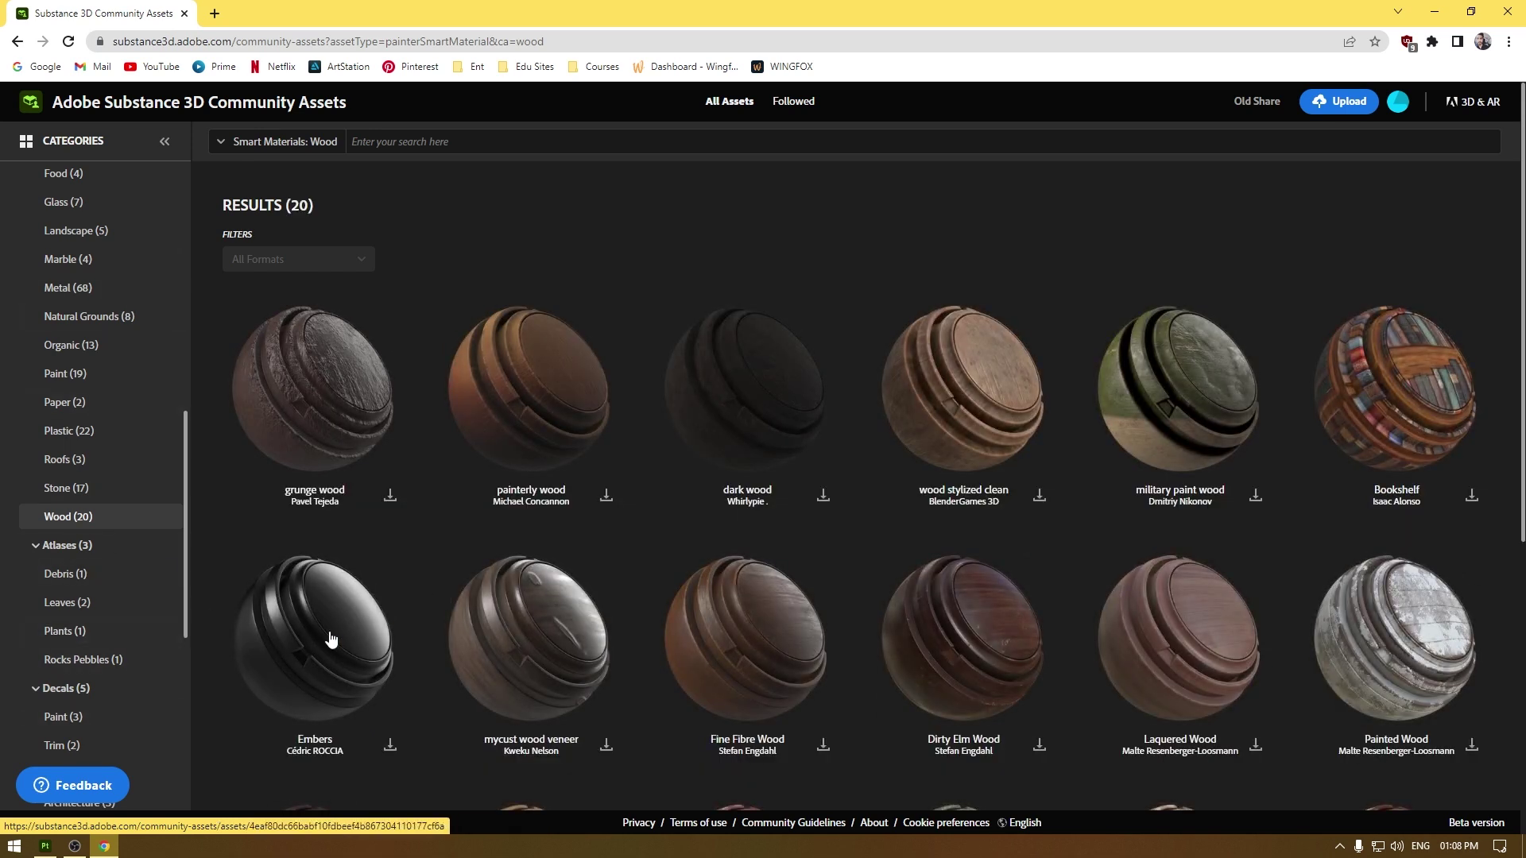
pyautogui.scroll(-2, 879, 641)
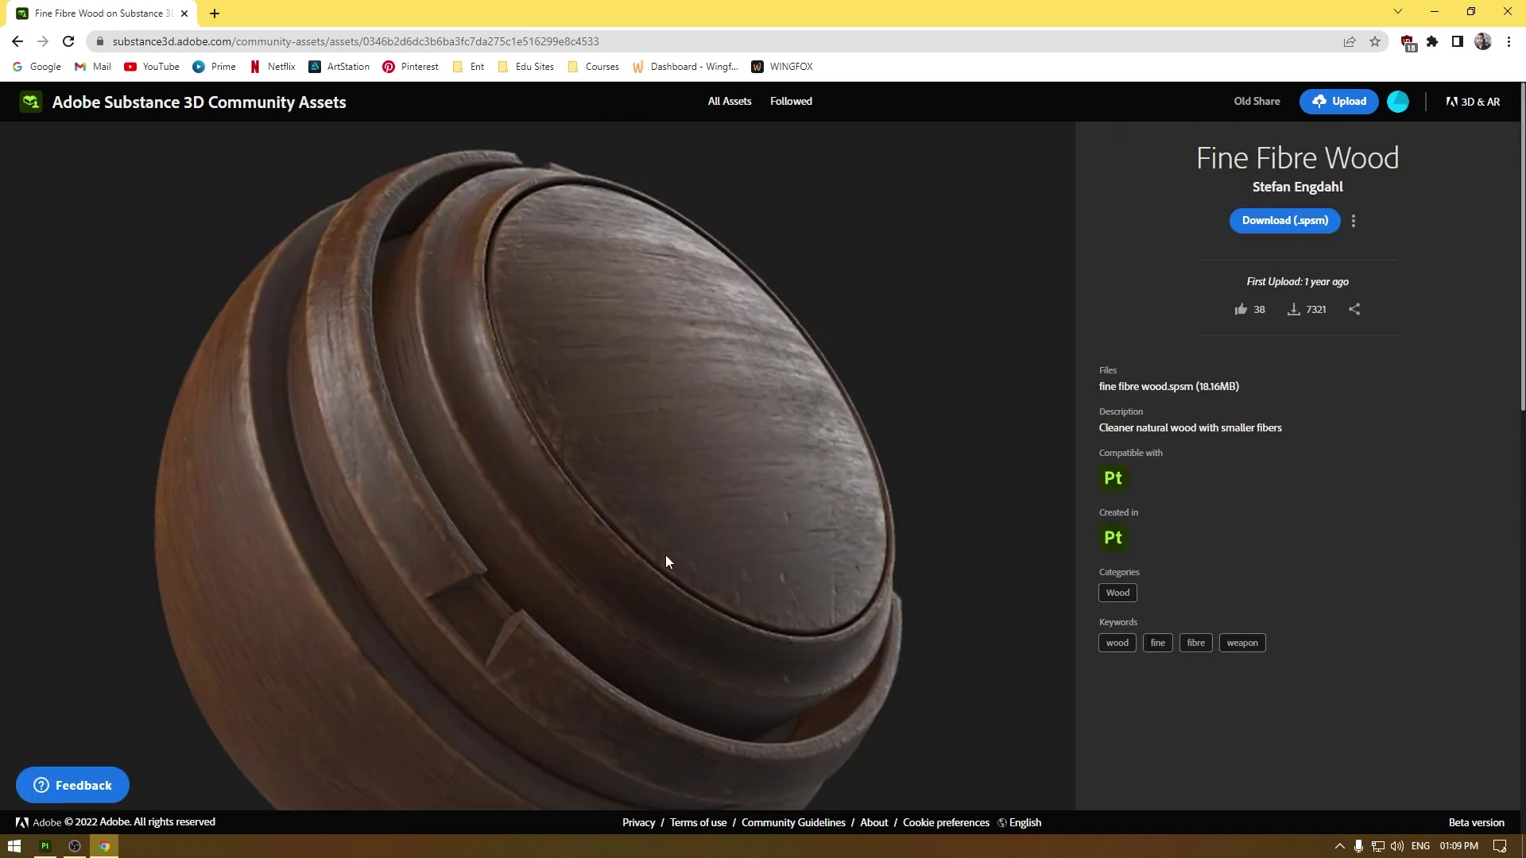
pyautogui.scroll(-10, 718, 520)
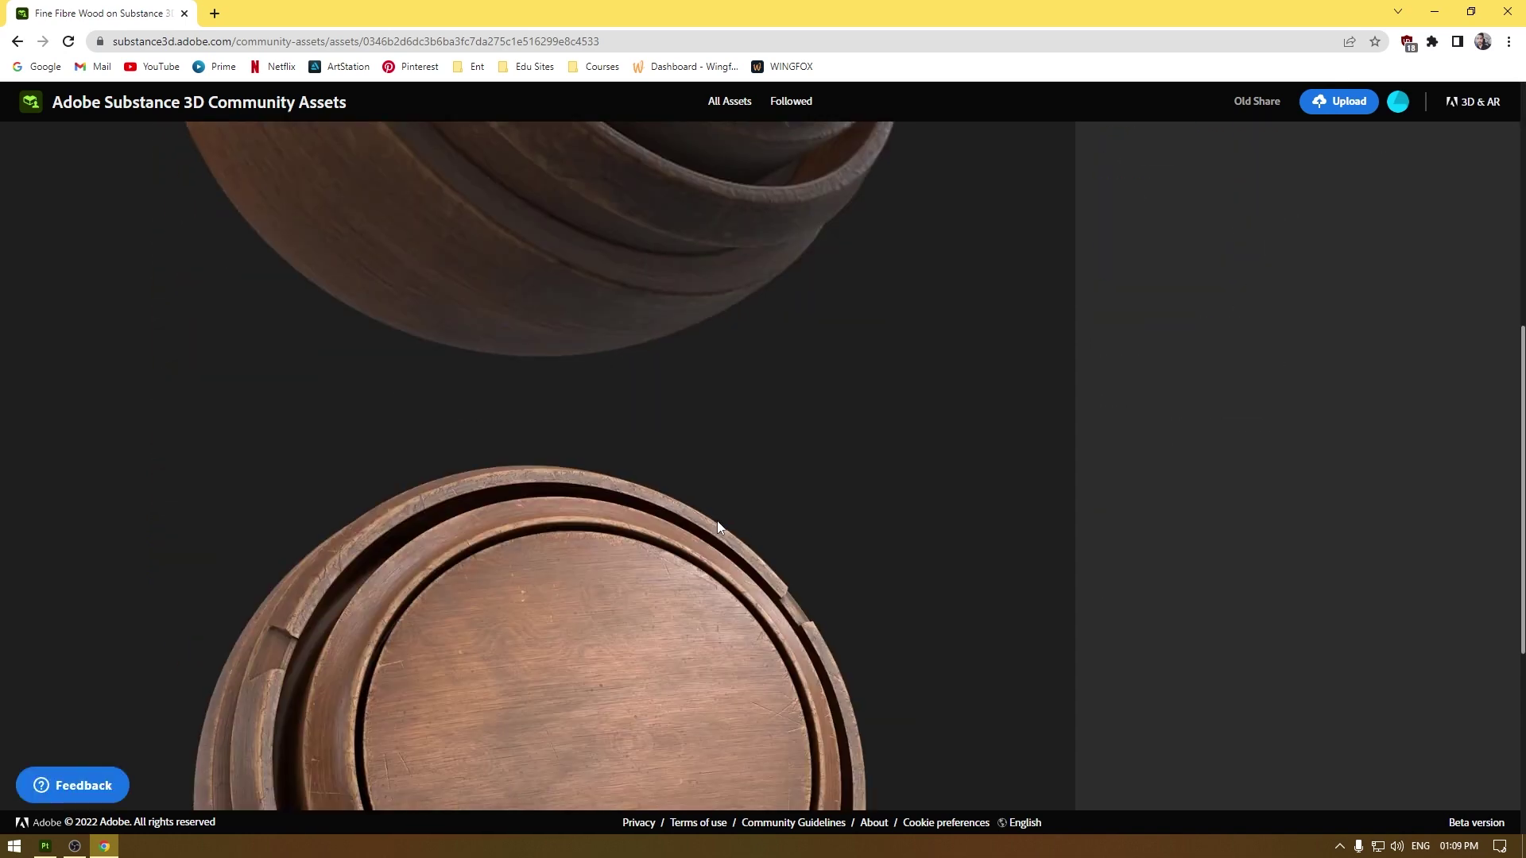
pyautogui.scroll(5, 717, 528)
pyautogui.scroll(6, 716, 528)
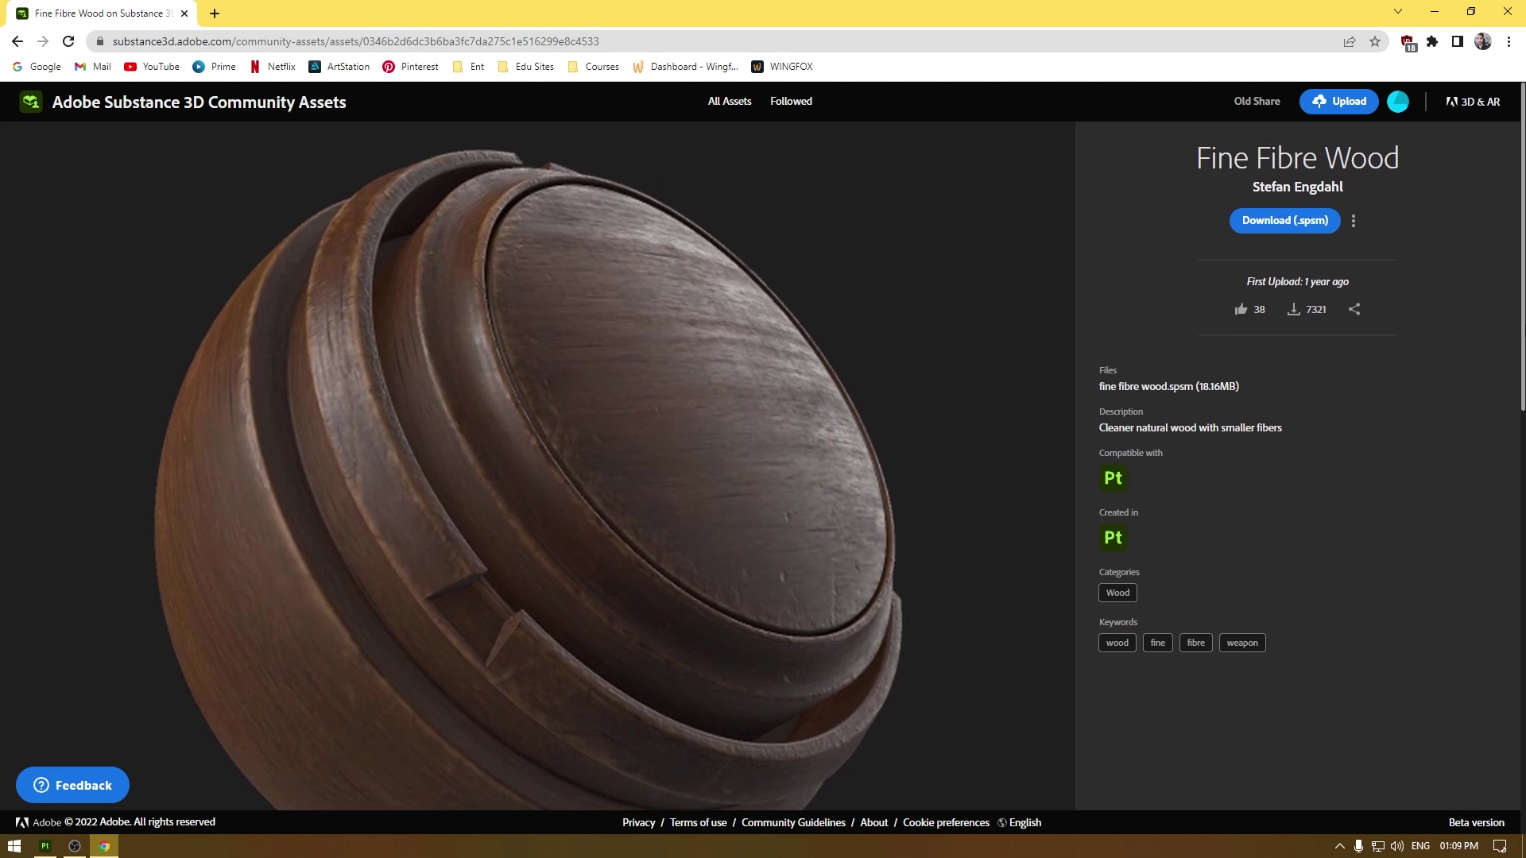
pyautogui.click(1288, 224)
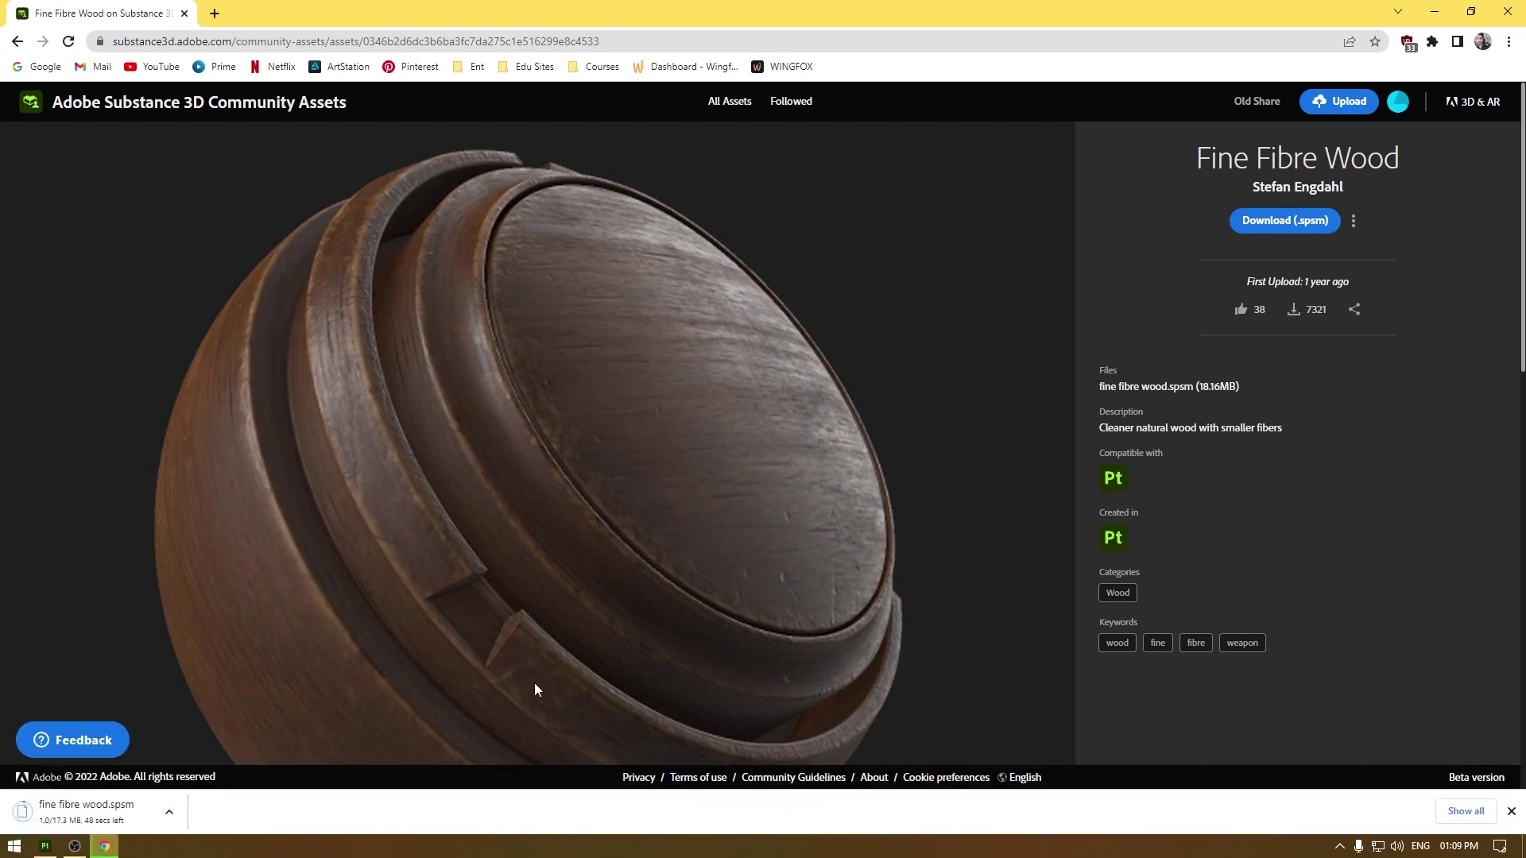
# Step: Return to the Wood smart materials list and browse it
pyautogui.hotkey('alt', 'Left')
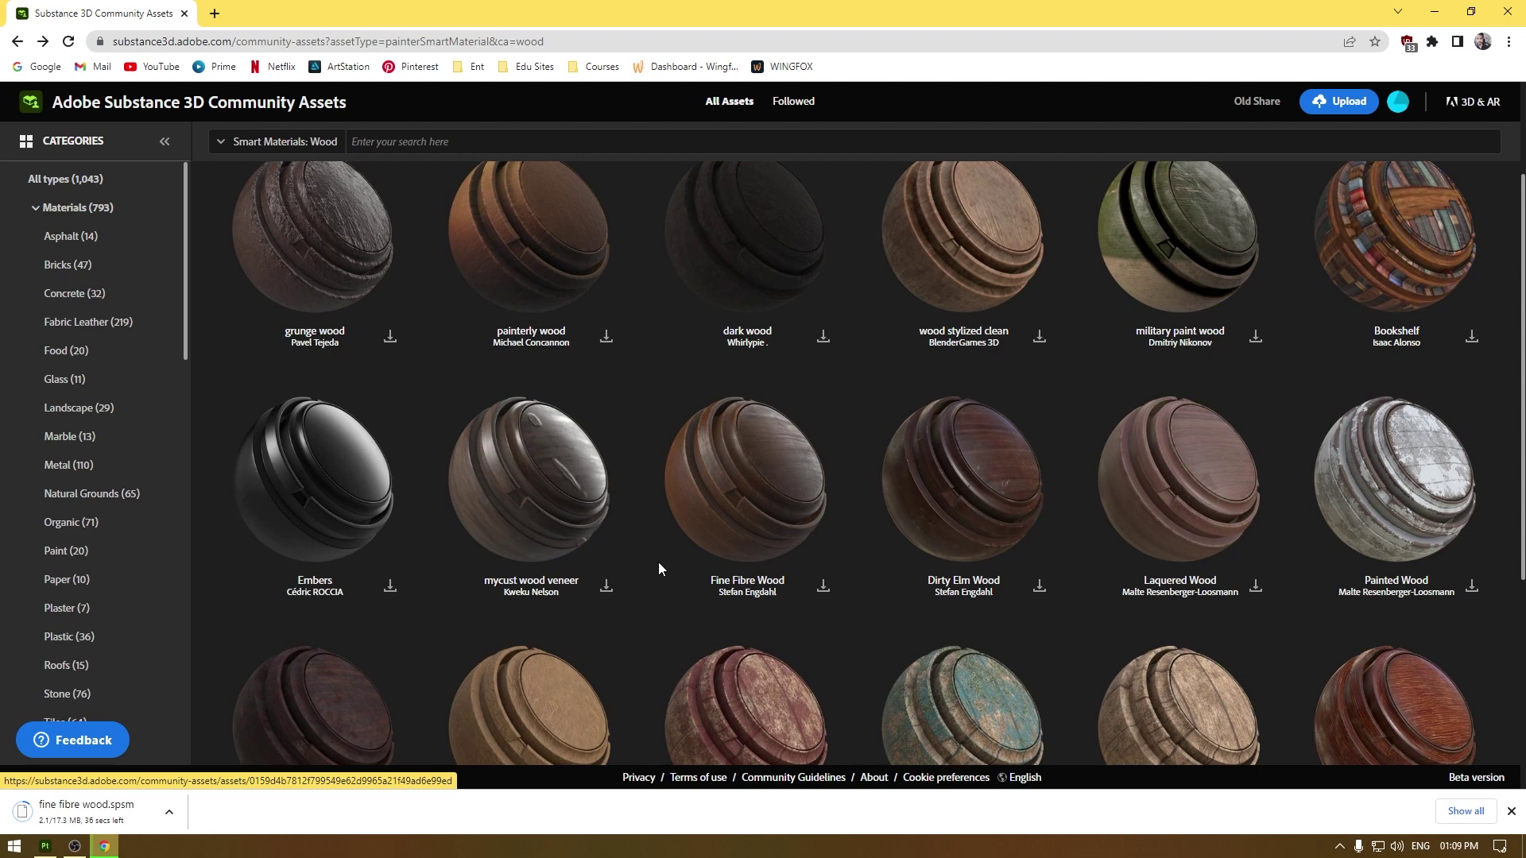
pyautogui.scroll(-5, 847, 488)
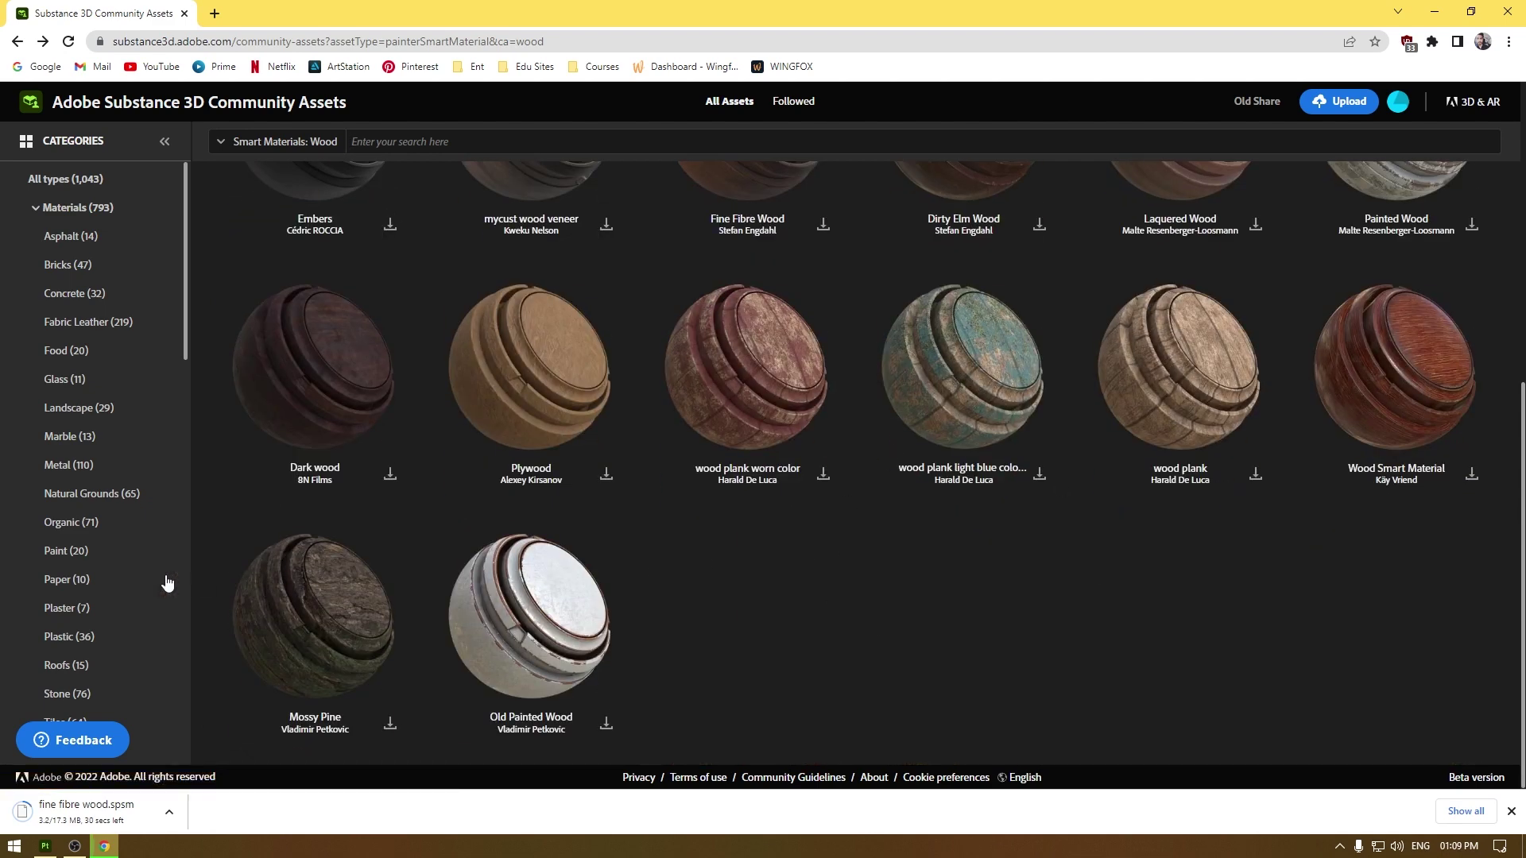
pyautogui.scroll(2, 99, 394)
pyautogui.scroll(-6, 99, 394)
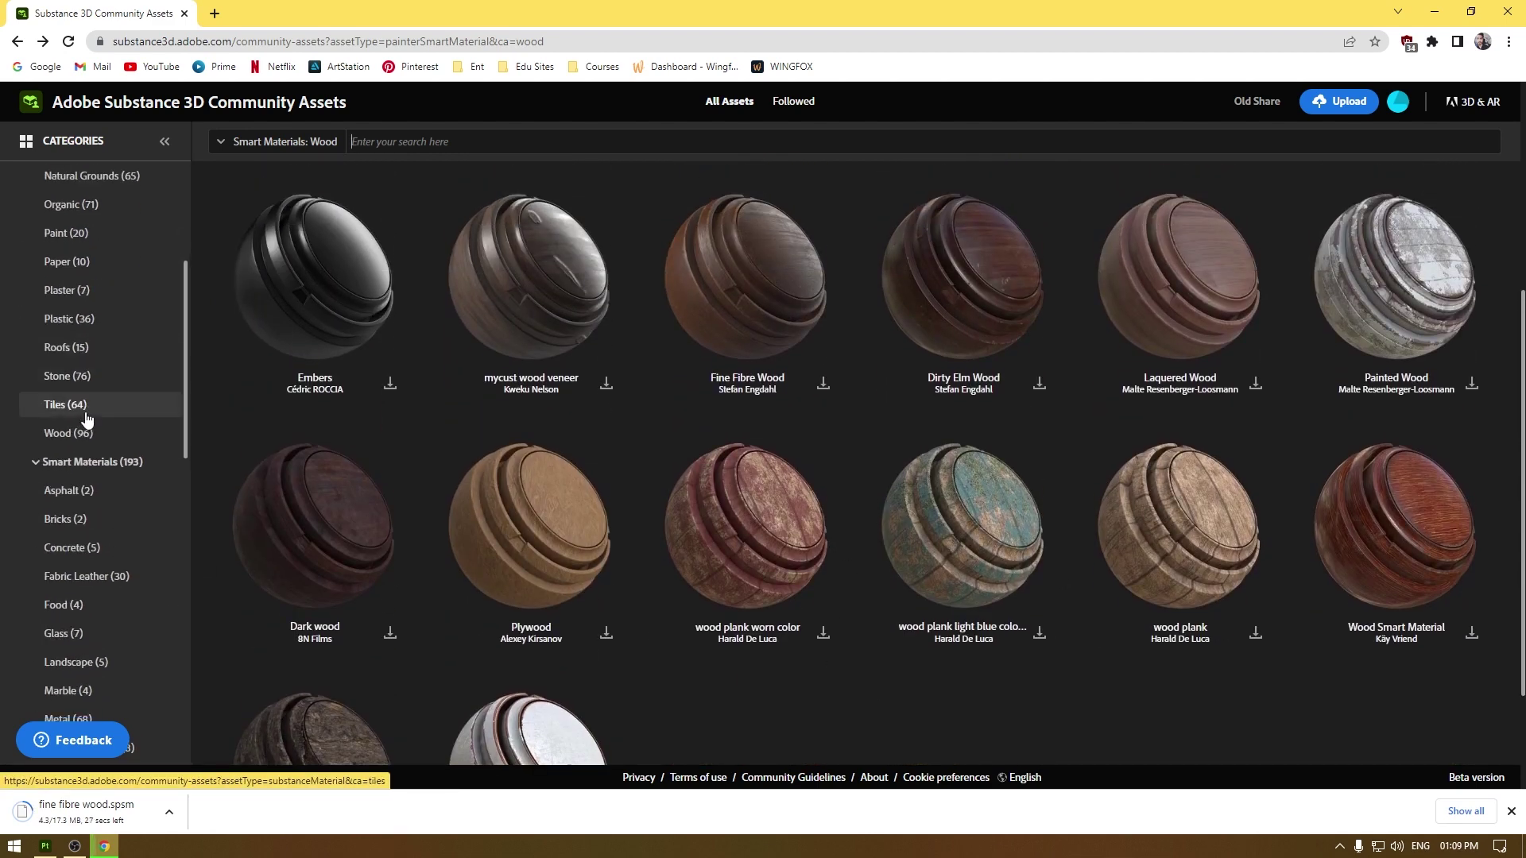
pyautogui.scroll(5, 99, 475)
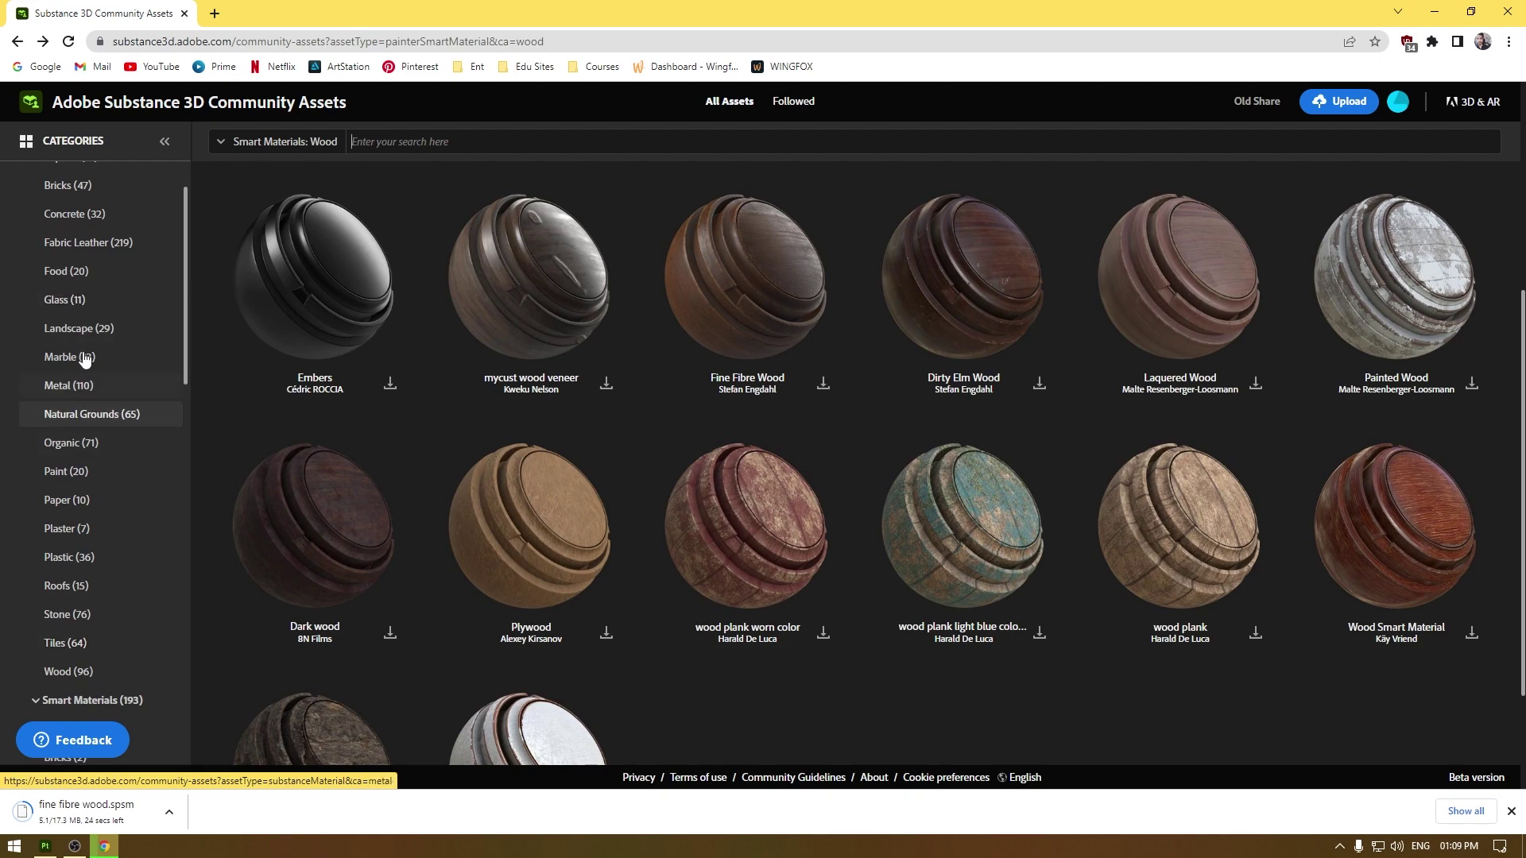
# Step: Show the Metal materials category (110 results) and scroll down to Rust Substance 001
pyautogui.click(68, 385)
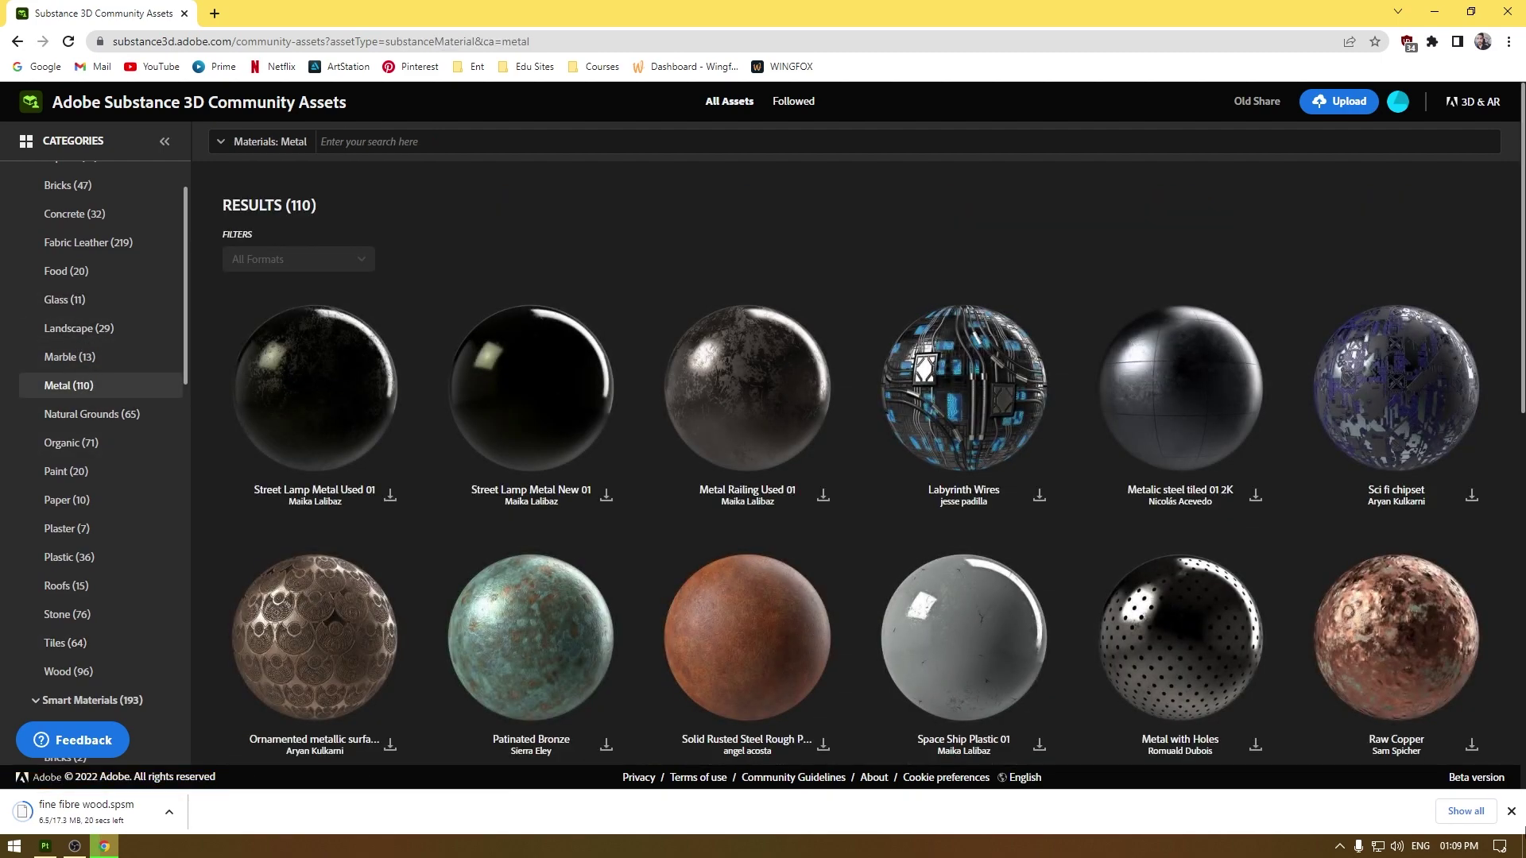
pyautogui.scroll(-2, 1242, 626)
pyautogui.scroll(-9, 1242, 626)
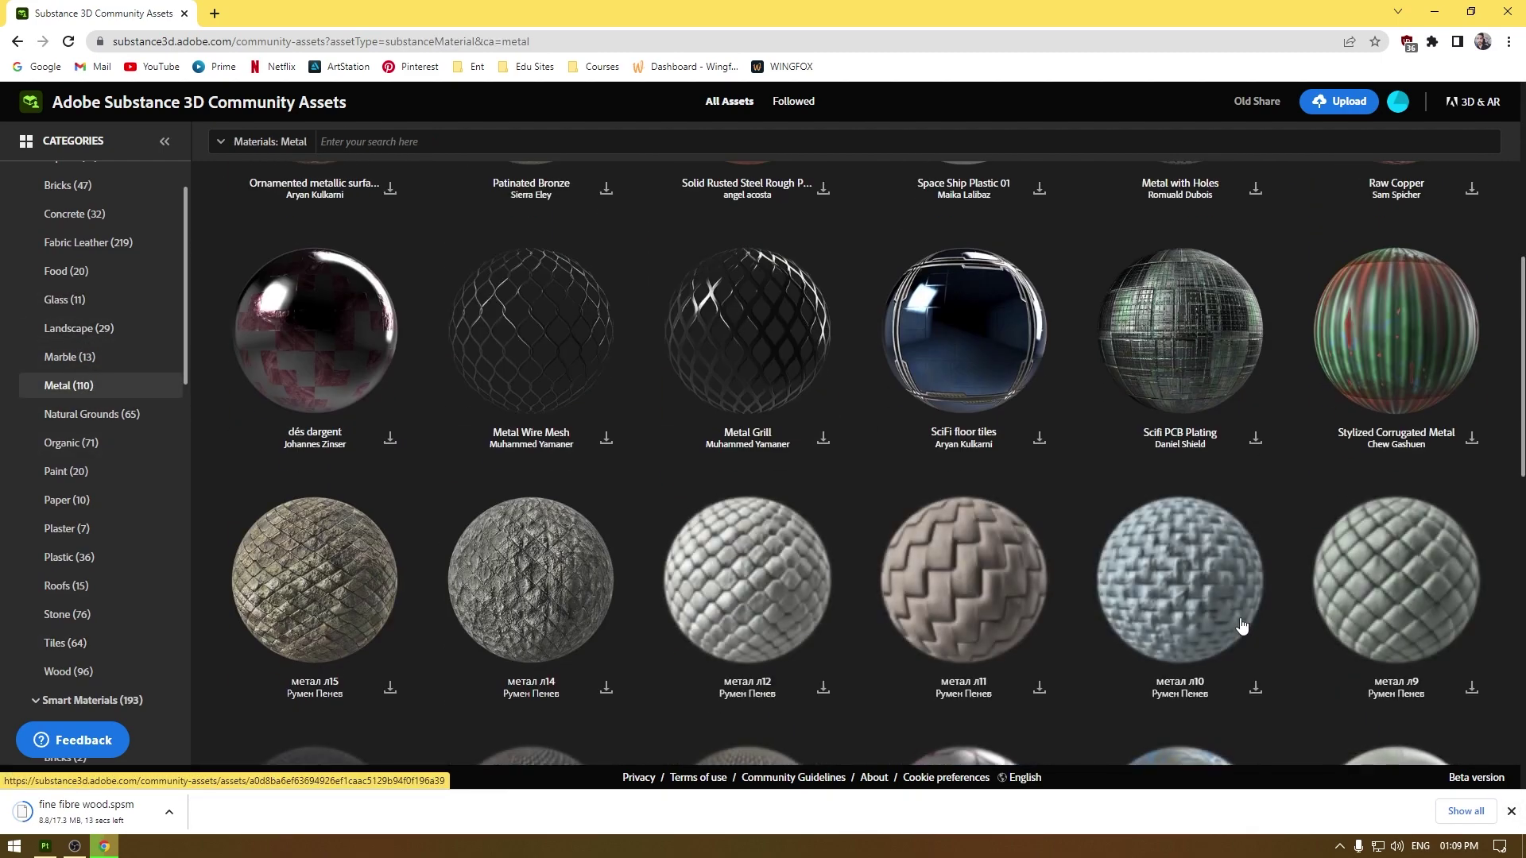
pyautogui.scroll(-5, 1242, 624)
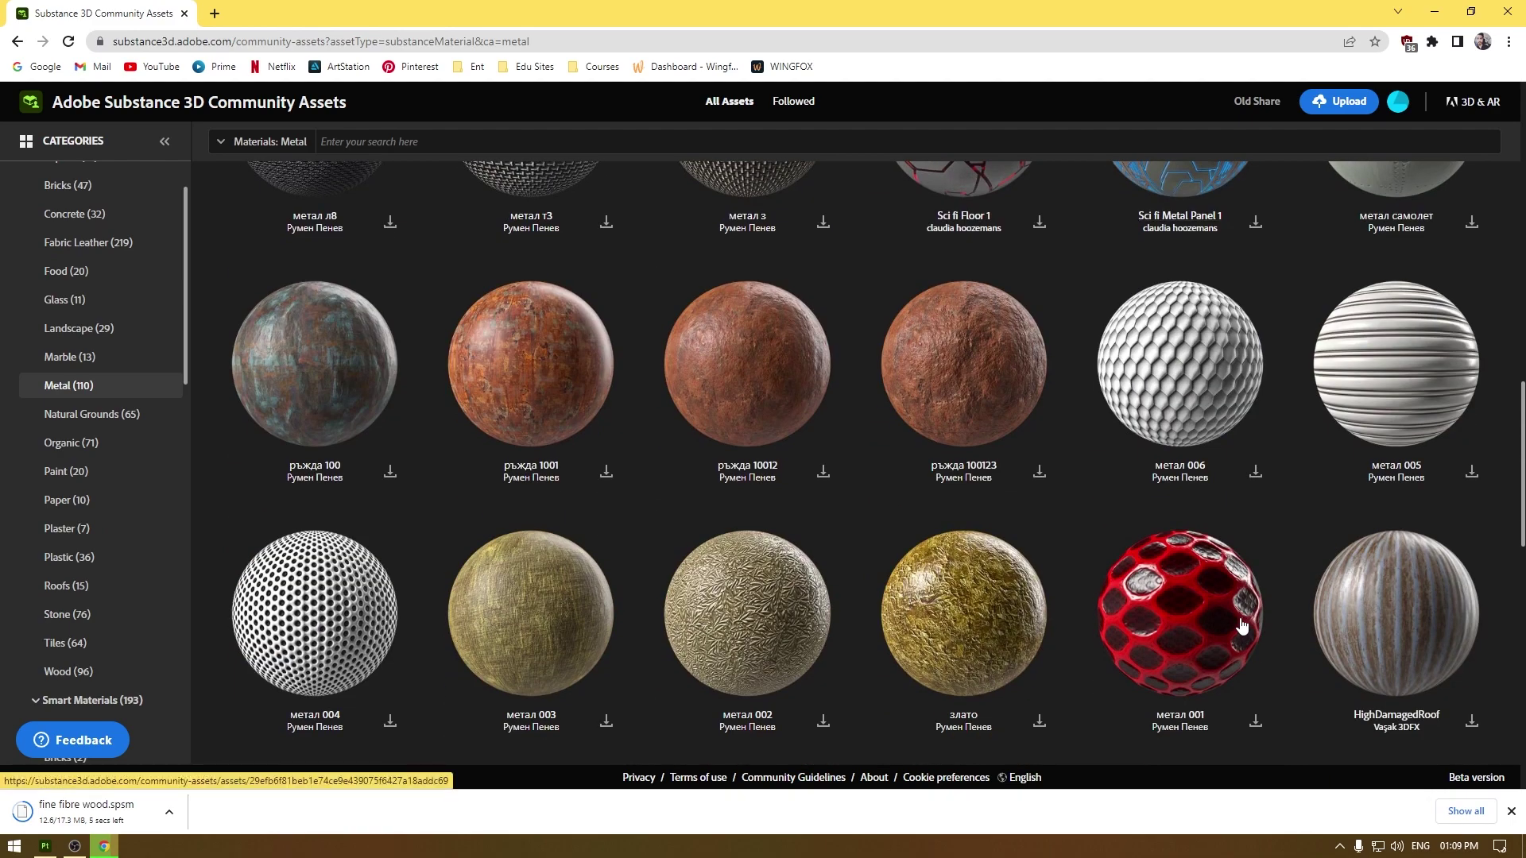
pyautogui.scroll(-11, 1242, 625)
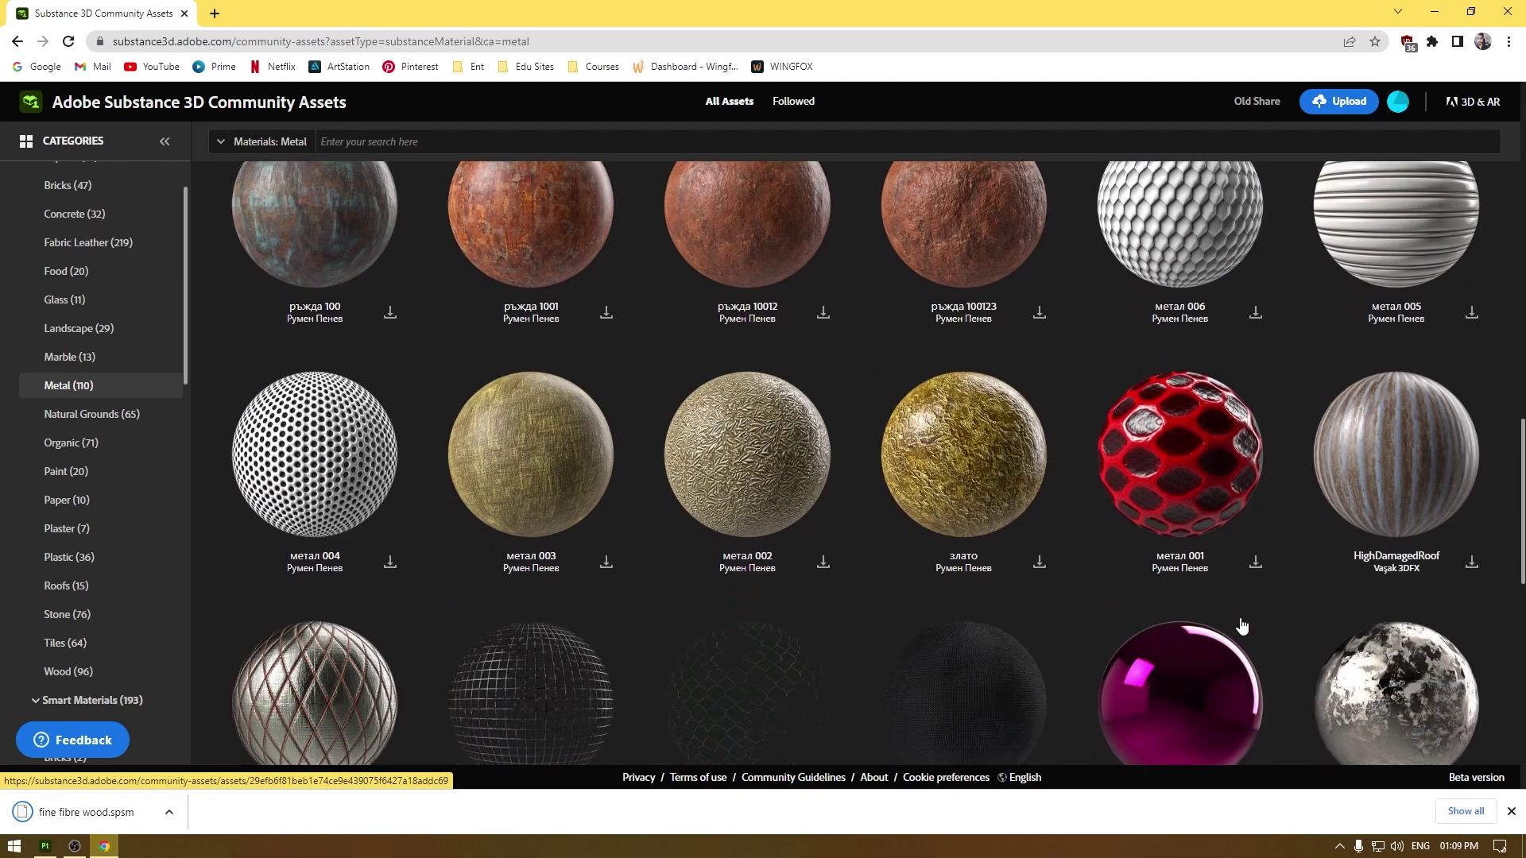
pyautogui.scroll(-6, 1242, 624)
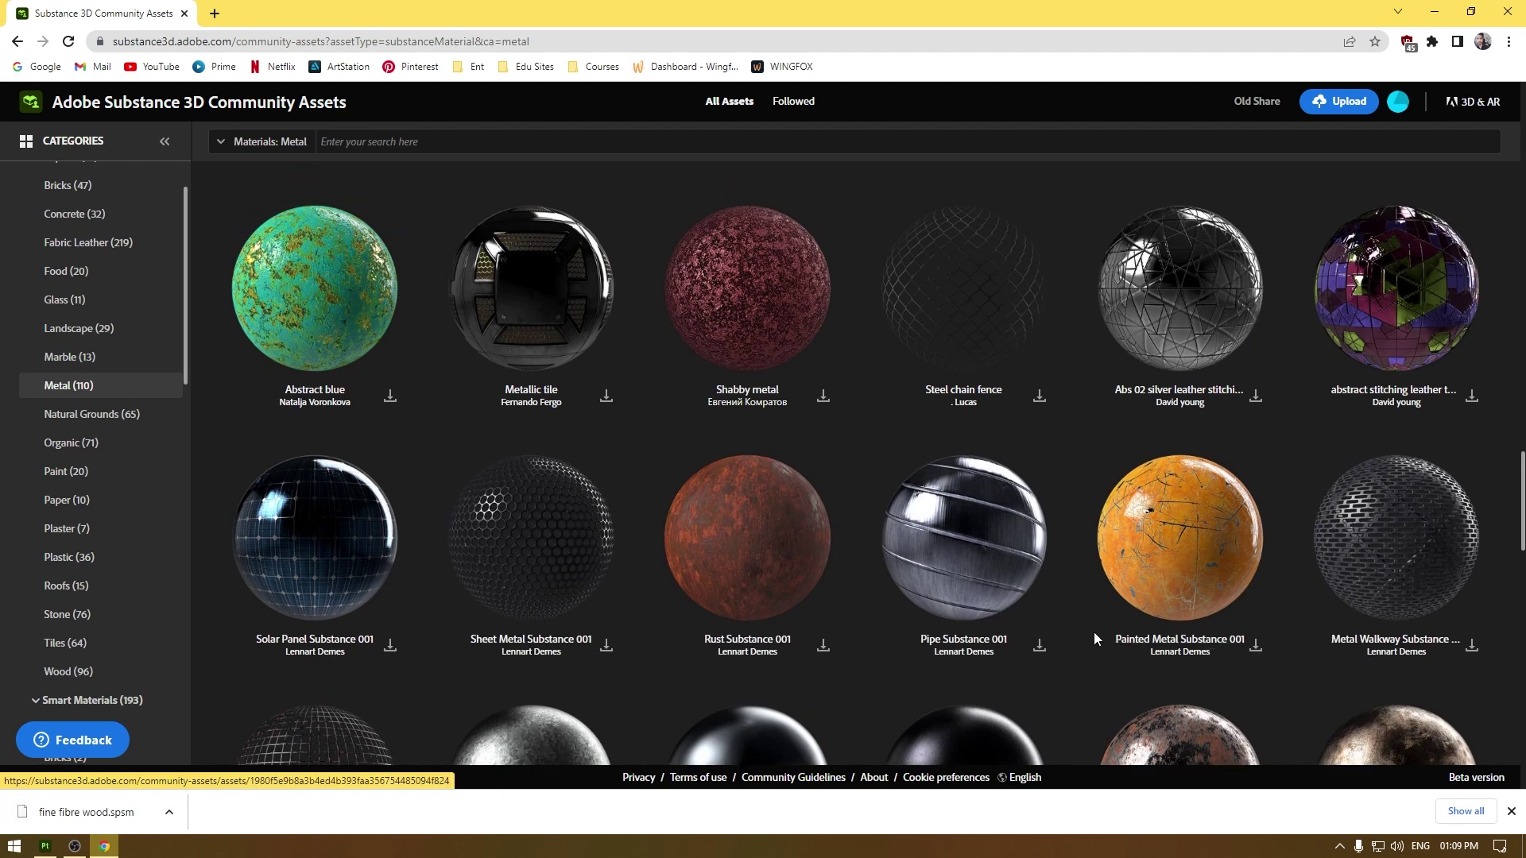
# Step: Download rustsubstance001.sbsar from the Rust Substance 001 page, then drag fine fibre wood.spsm into Painter
pyautogui.click(760, 561)
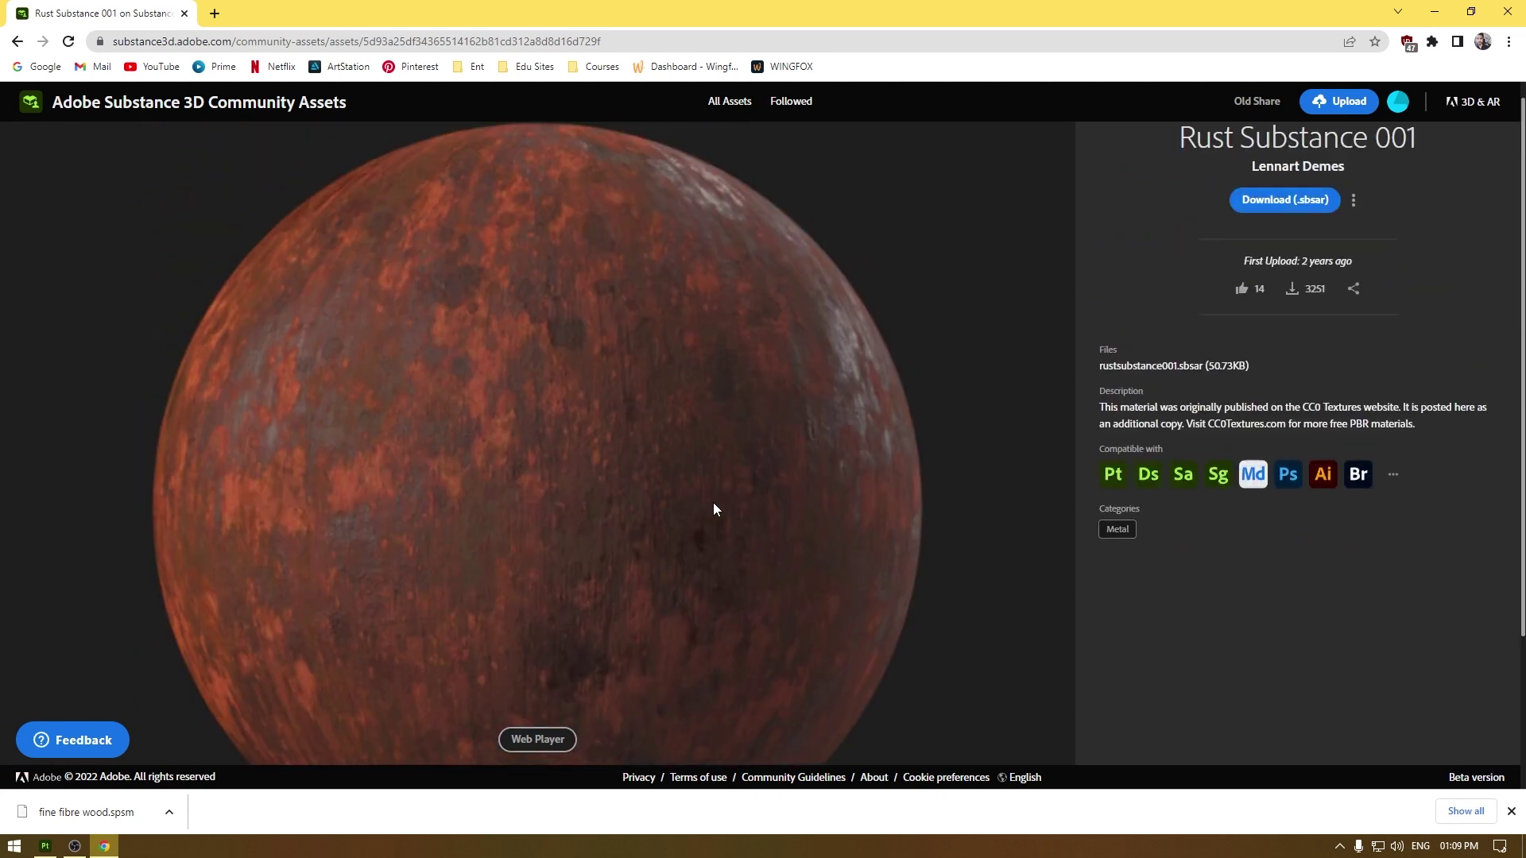
pyautogui.click(1311, 220)
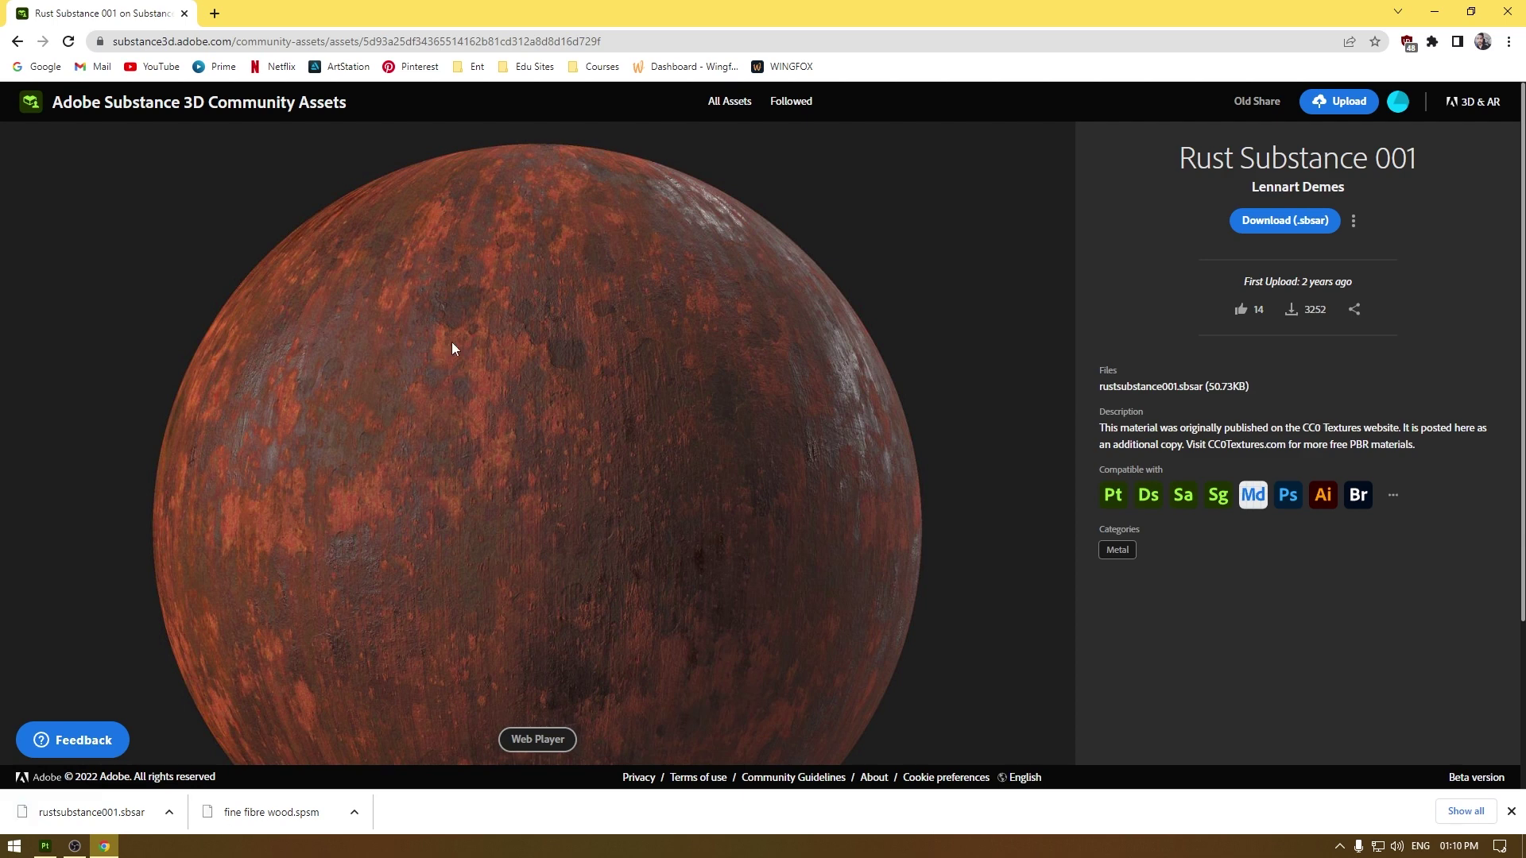
pyautogui.moveTo(295, 812)
pyautogui.mouseDown()
pyautogui.moveTo(111, 813)
pyautogui.moveTo(59, 848)
pyautogui.moveTo(159, 512)
pyautogui.moveTo(151, 545)
pyautogui.mouseUp()
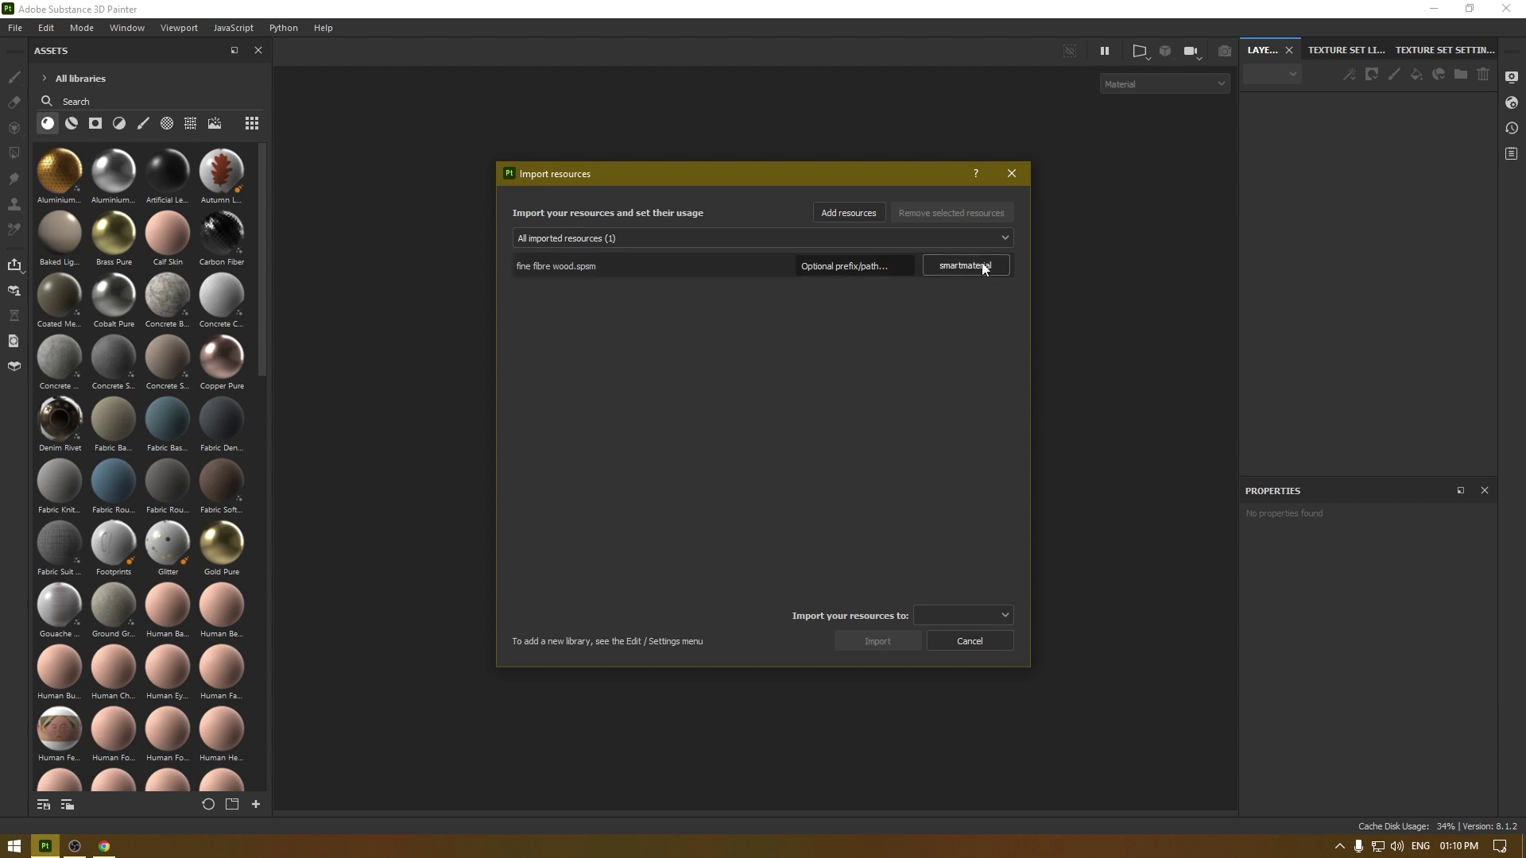
# Step: Import fine fibre wood.spsm as smartmaterial into the your_assets library
pyautogui.click(963, 265)
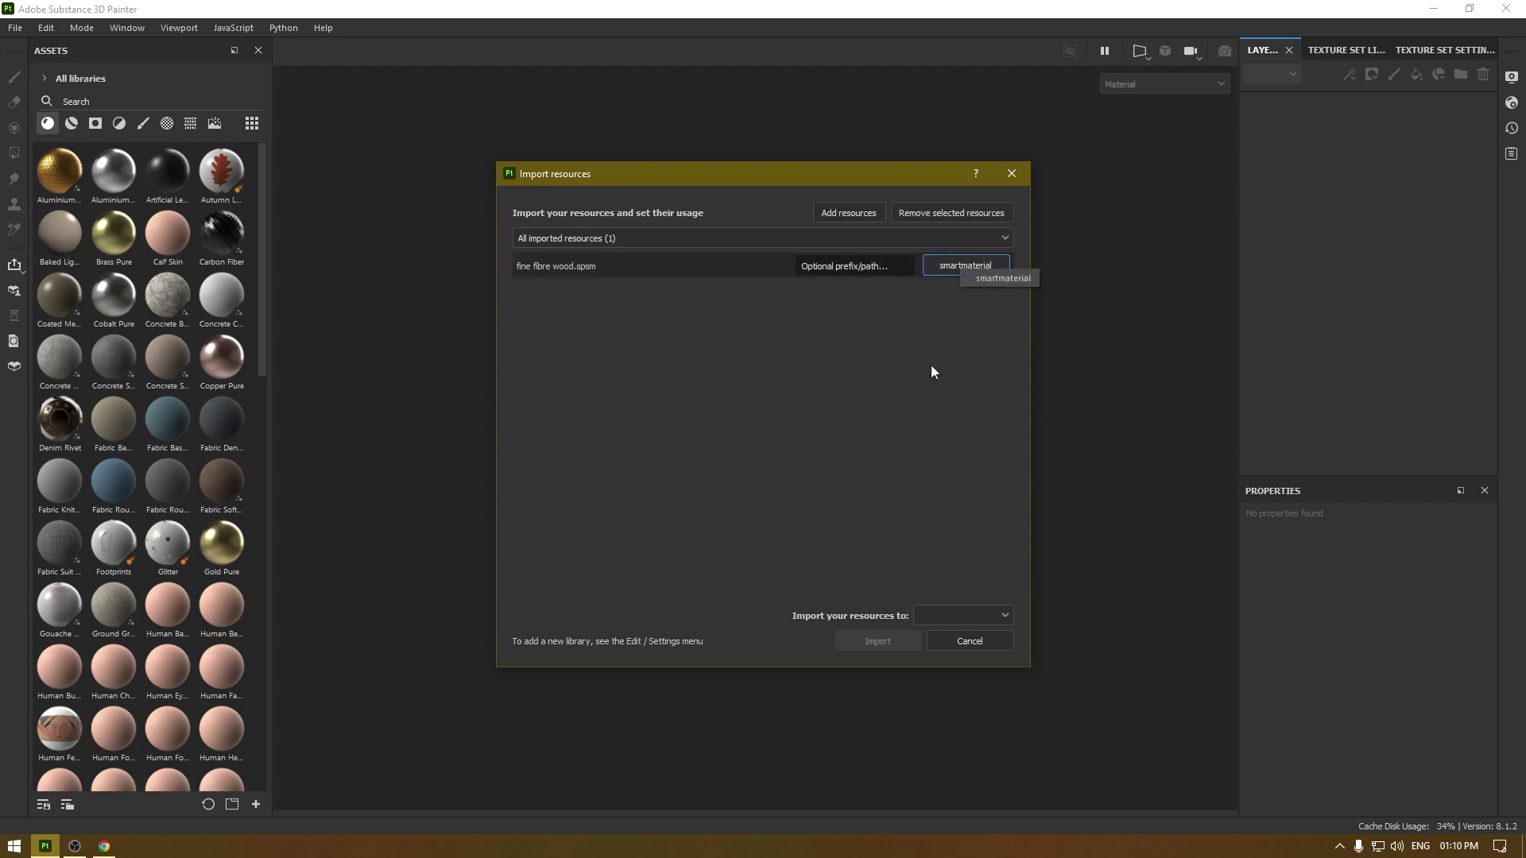
pyautogui.click(945, 414)
pyautogui.click(985, 615)
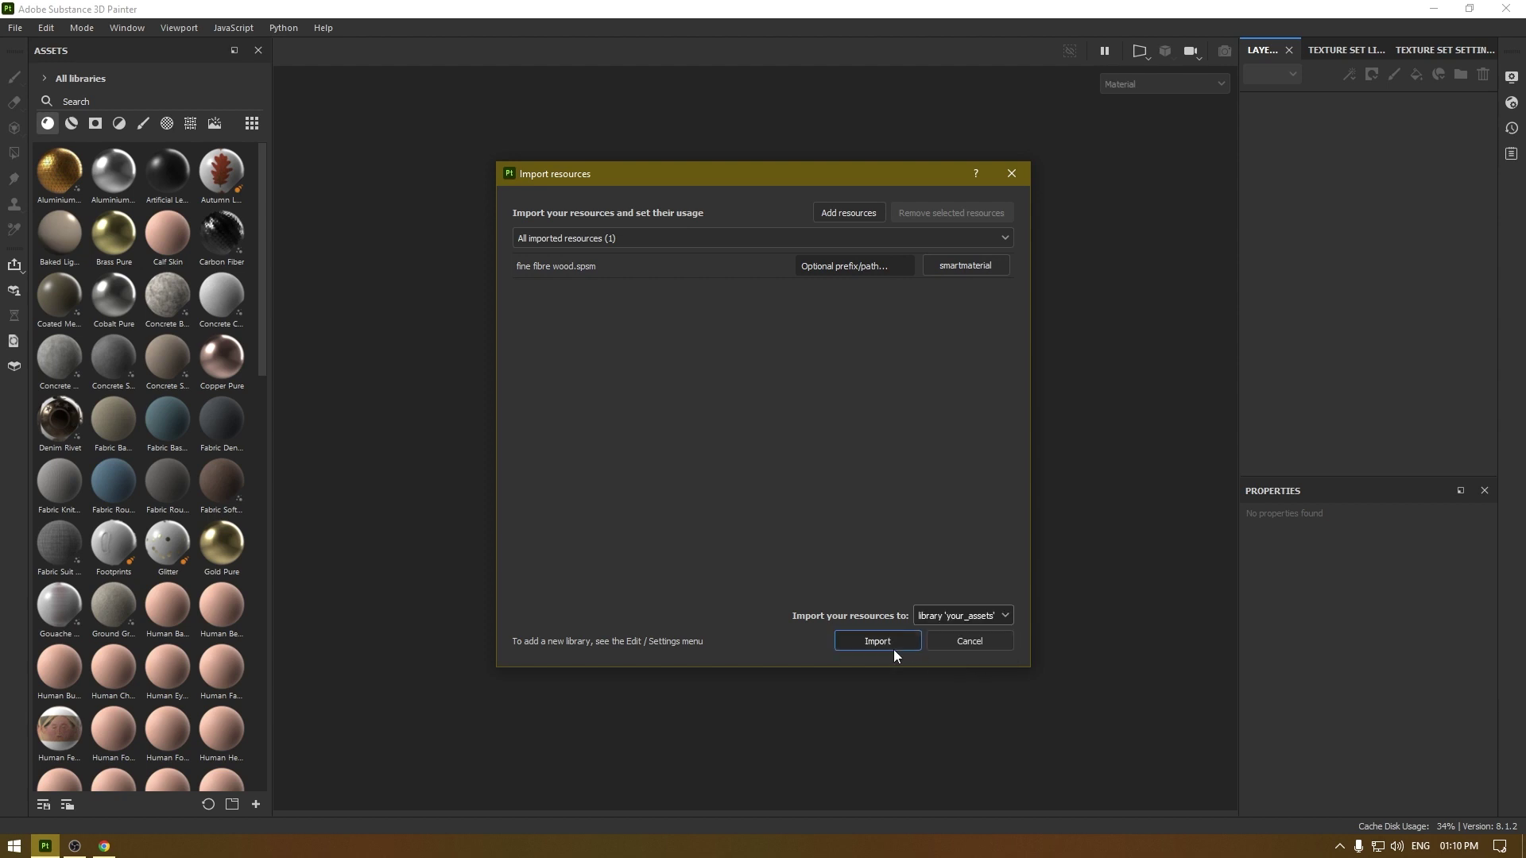
pyautogui.press('Escape')
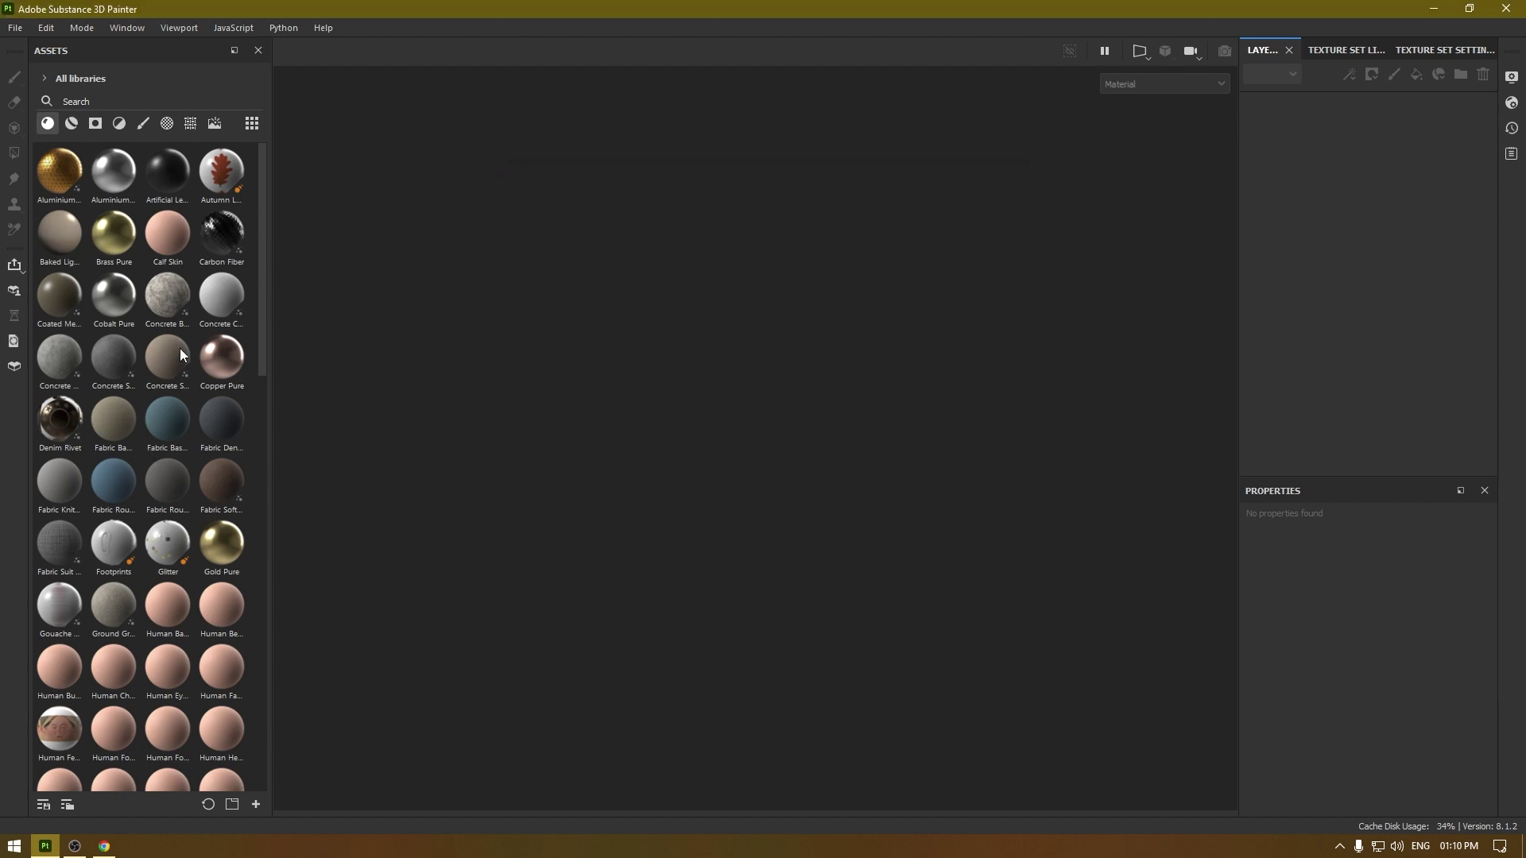
# Step: Scroll the smart materials list to find the imported fine fibre wood material
pyautogui.scroll(-5, 194, 769)
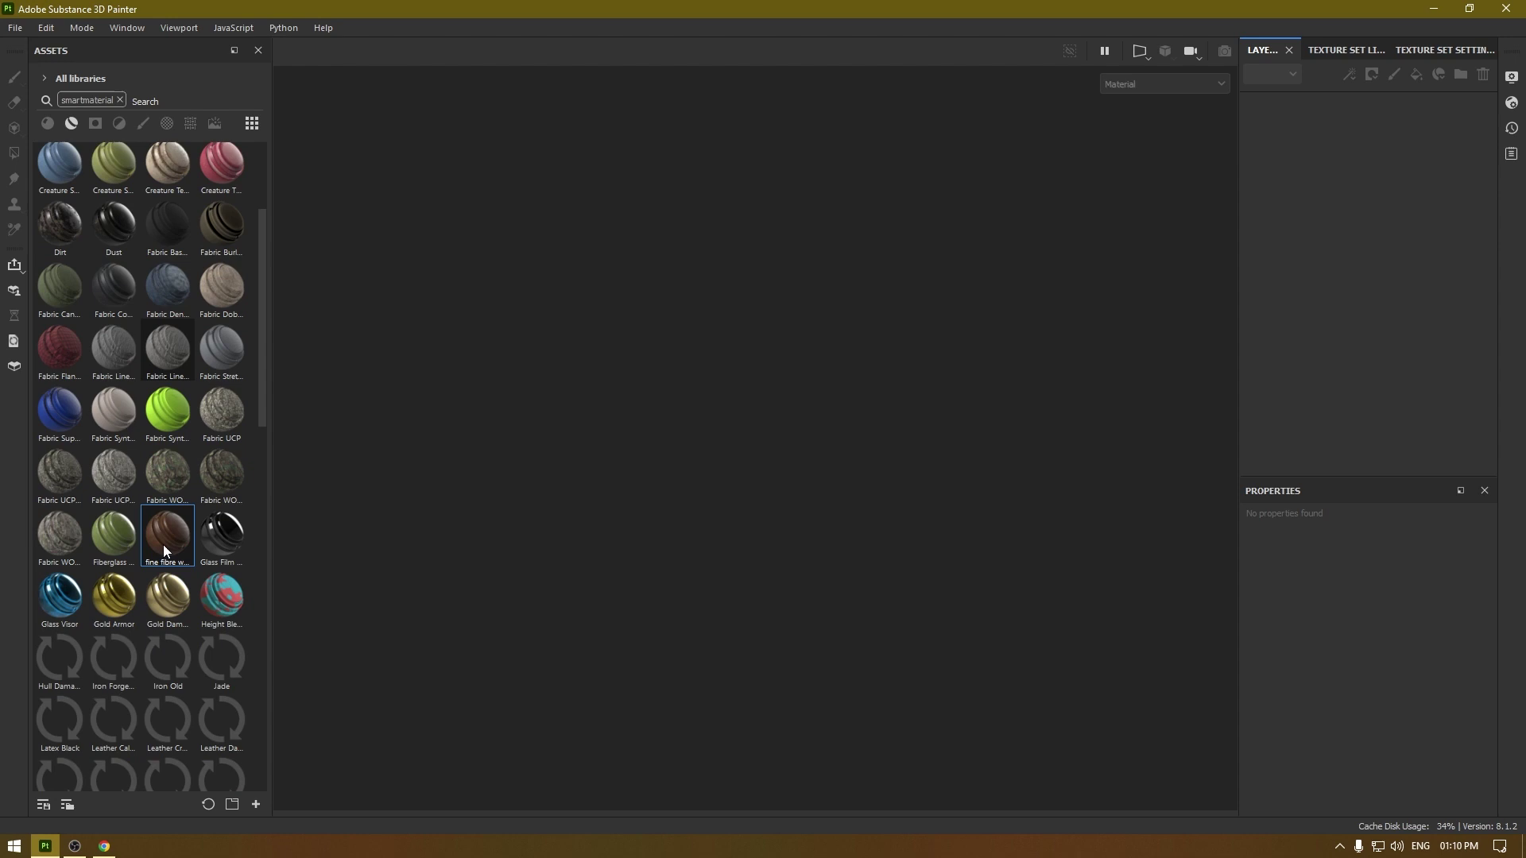
pyautogui.scroll(-8, 164, 545)
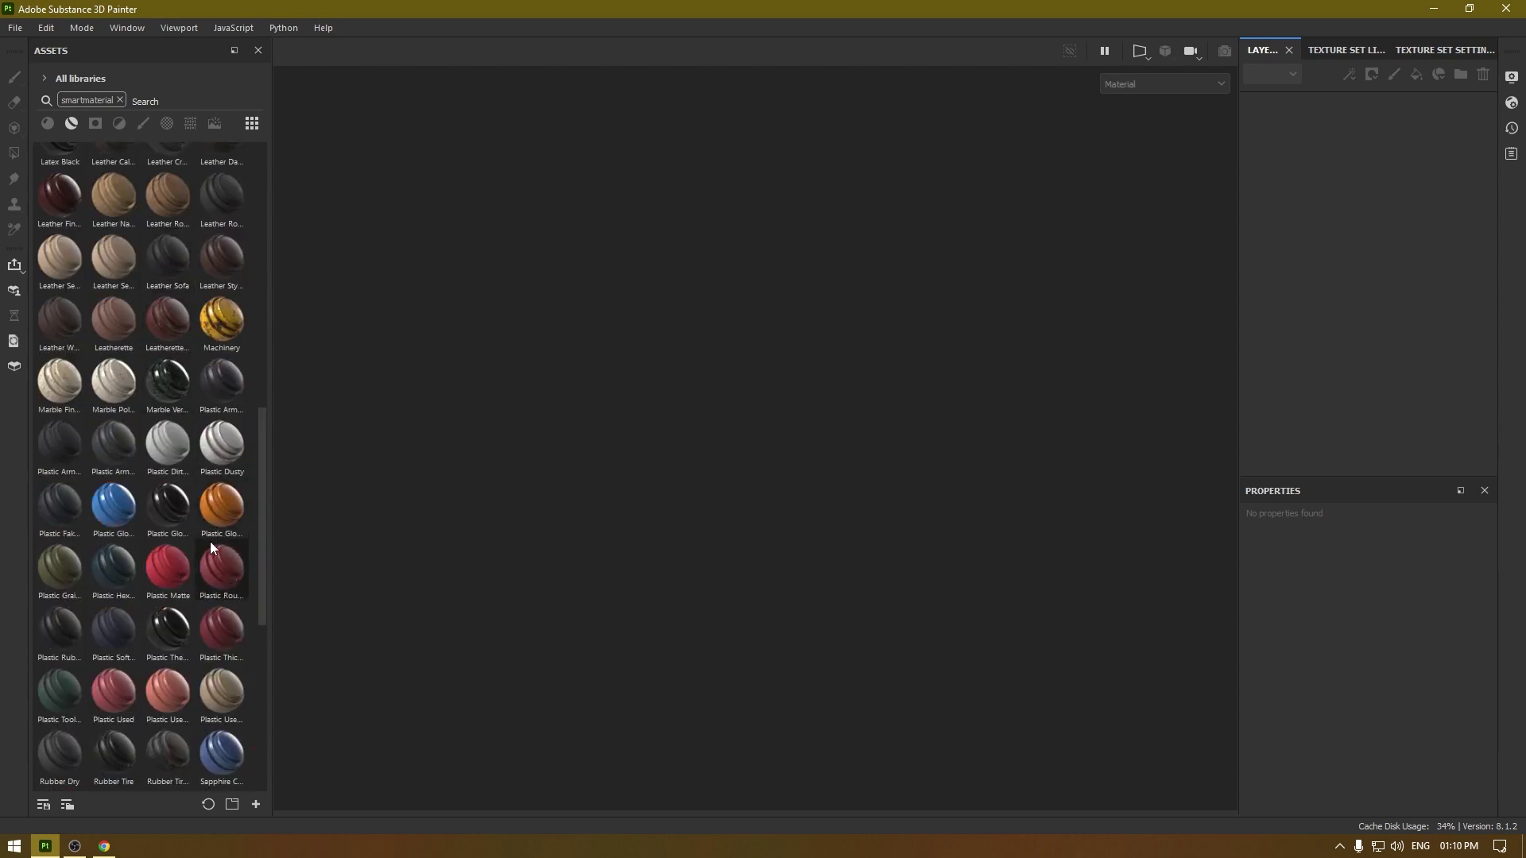
pyautogui.scroll(-4, 211, 568)
pyautogui.scroll(-4, 231, 533)
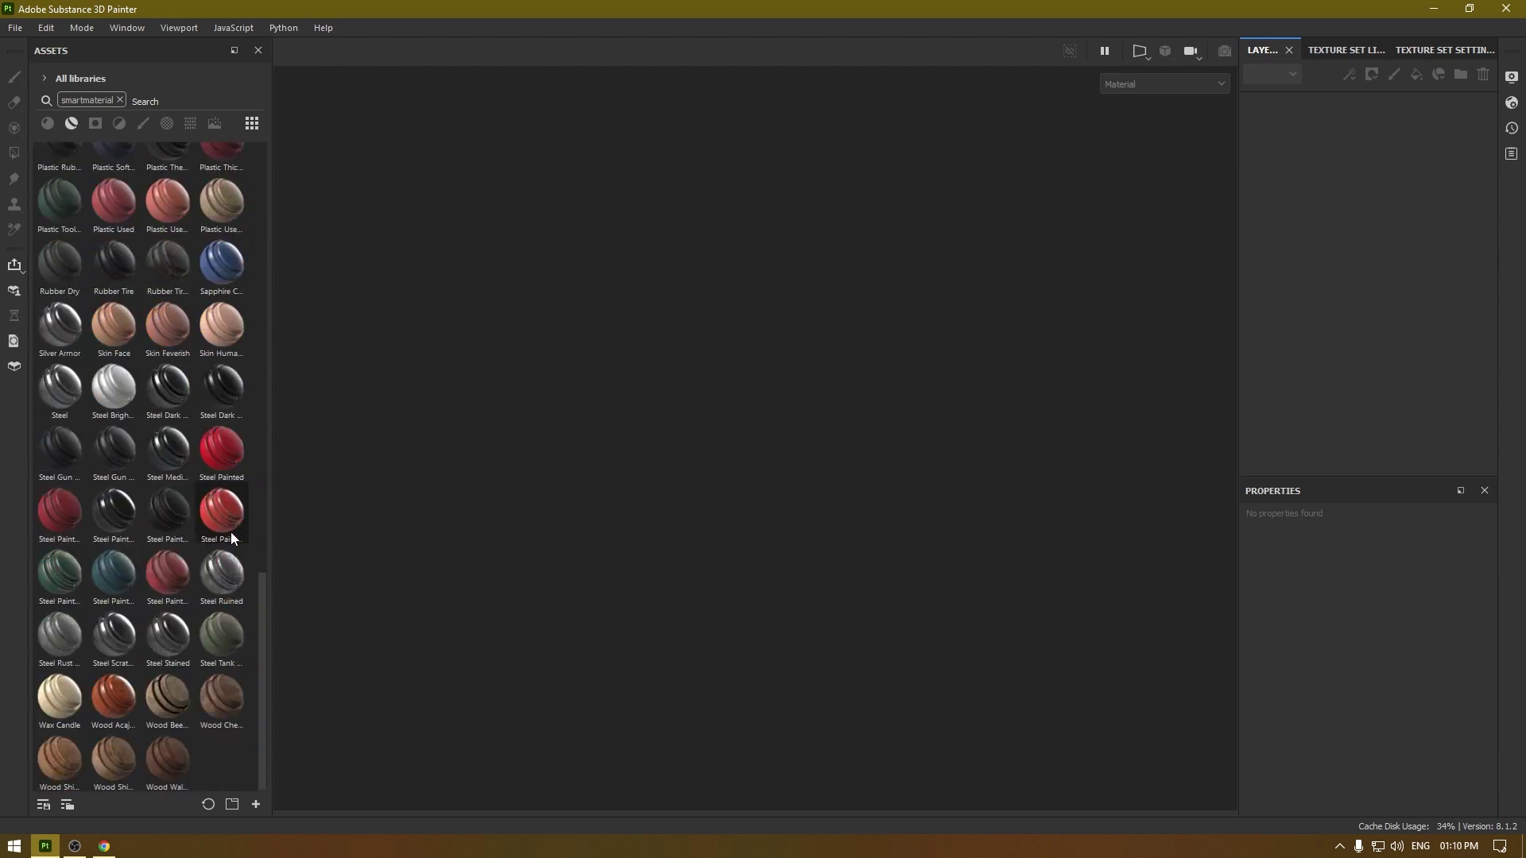
pyautogui.scroll(10, 231, 531)
pyautogui.moveTo(184, 250)
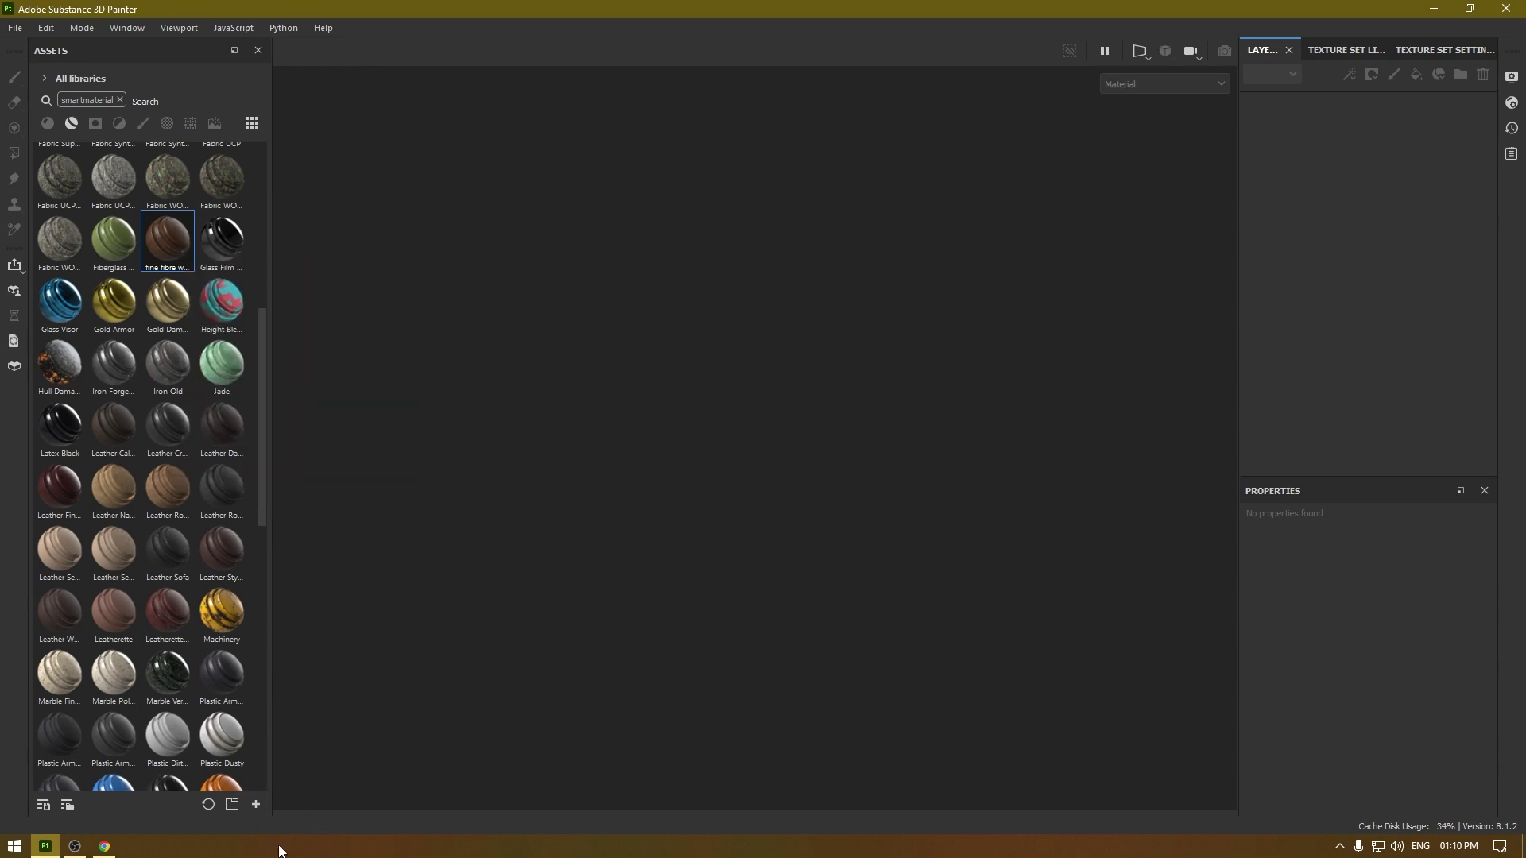
# Step: Add rustsubstance001.sbsar from the Downloads folder to the import resources list
pyautogui.click(256, 805)
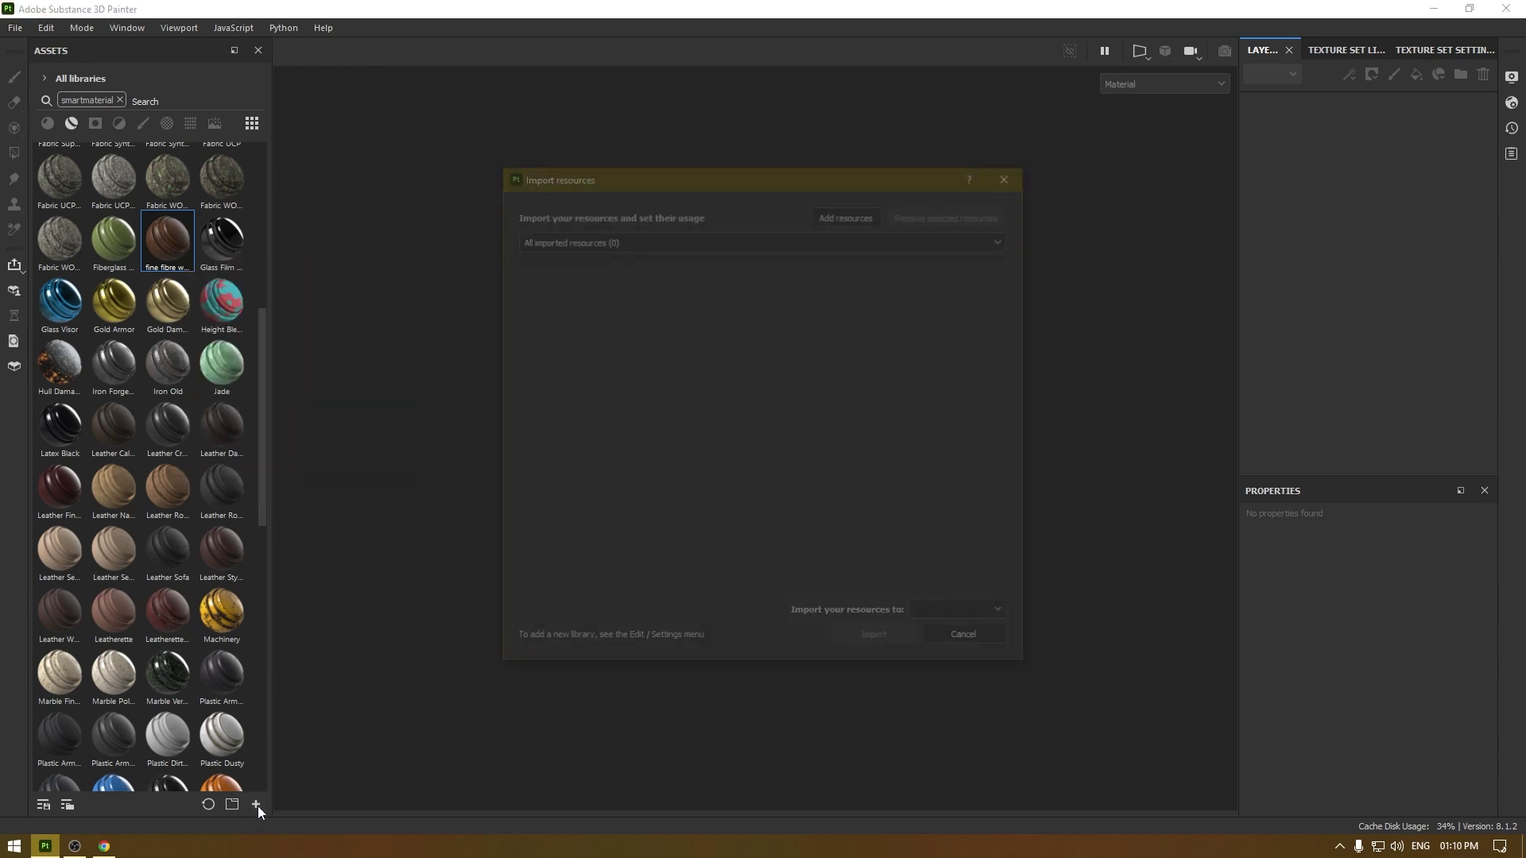
pyautogui.click(867, 216)
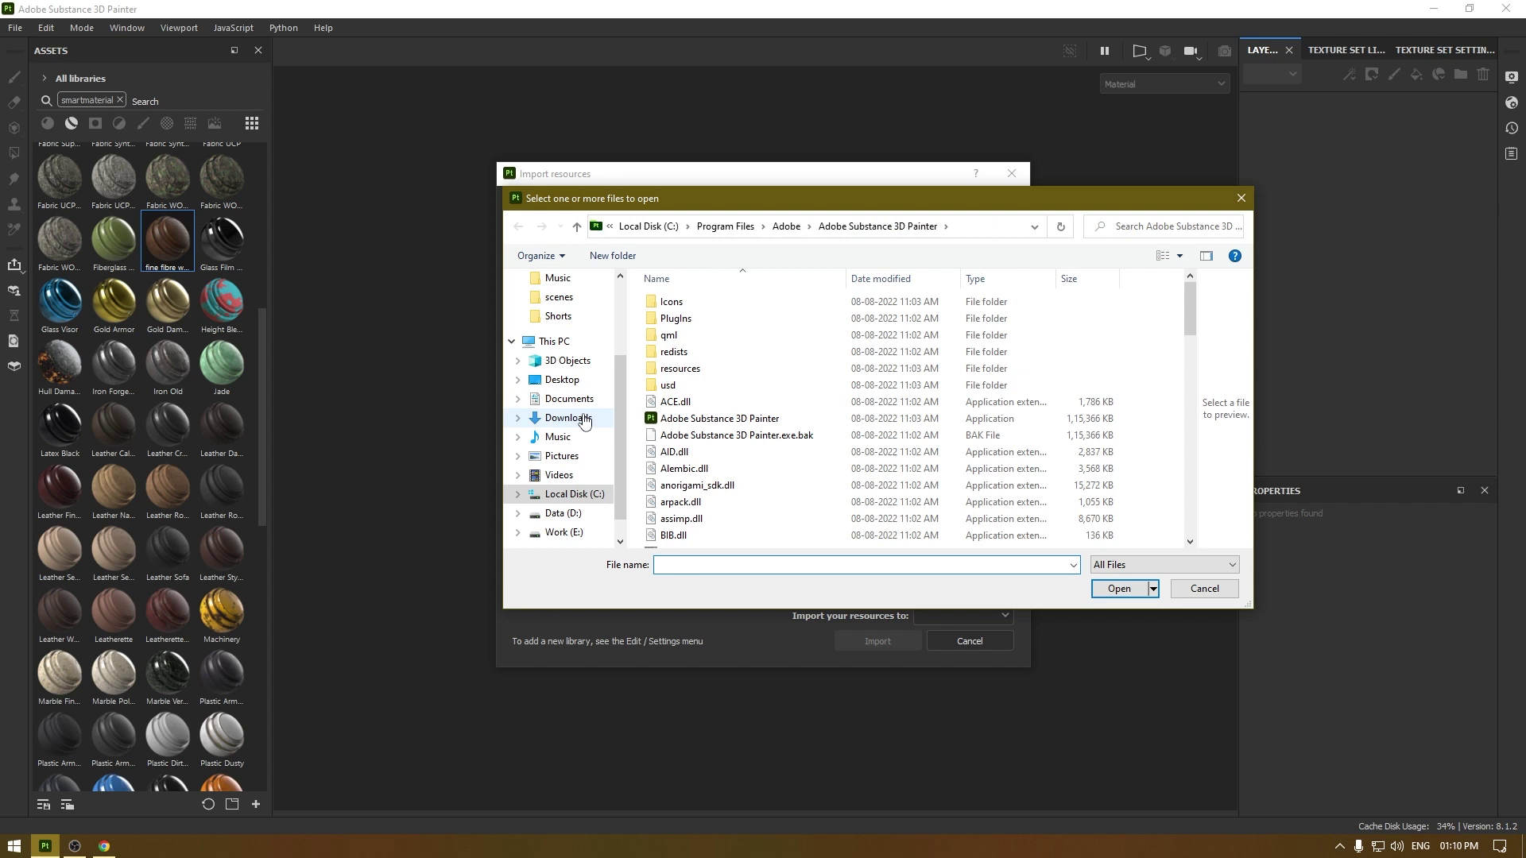
pyautogui.click(584, 421)
pyautogui.click(683, 326)
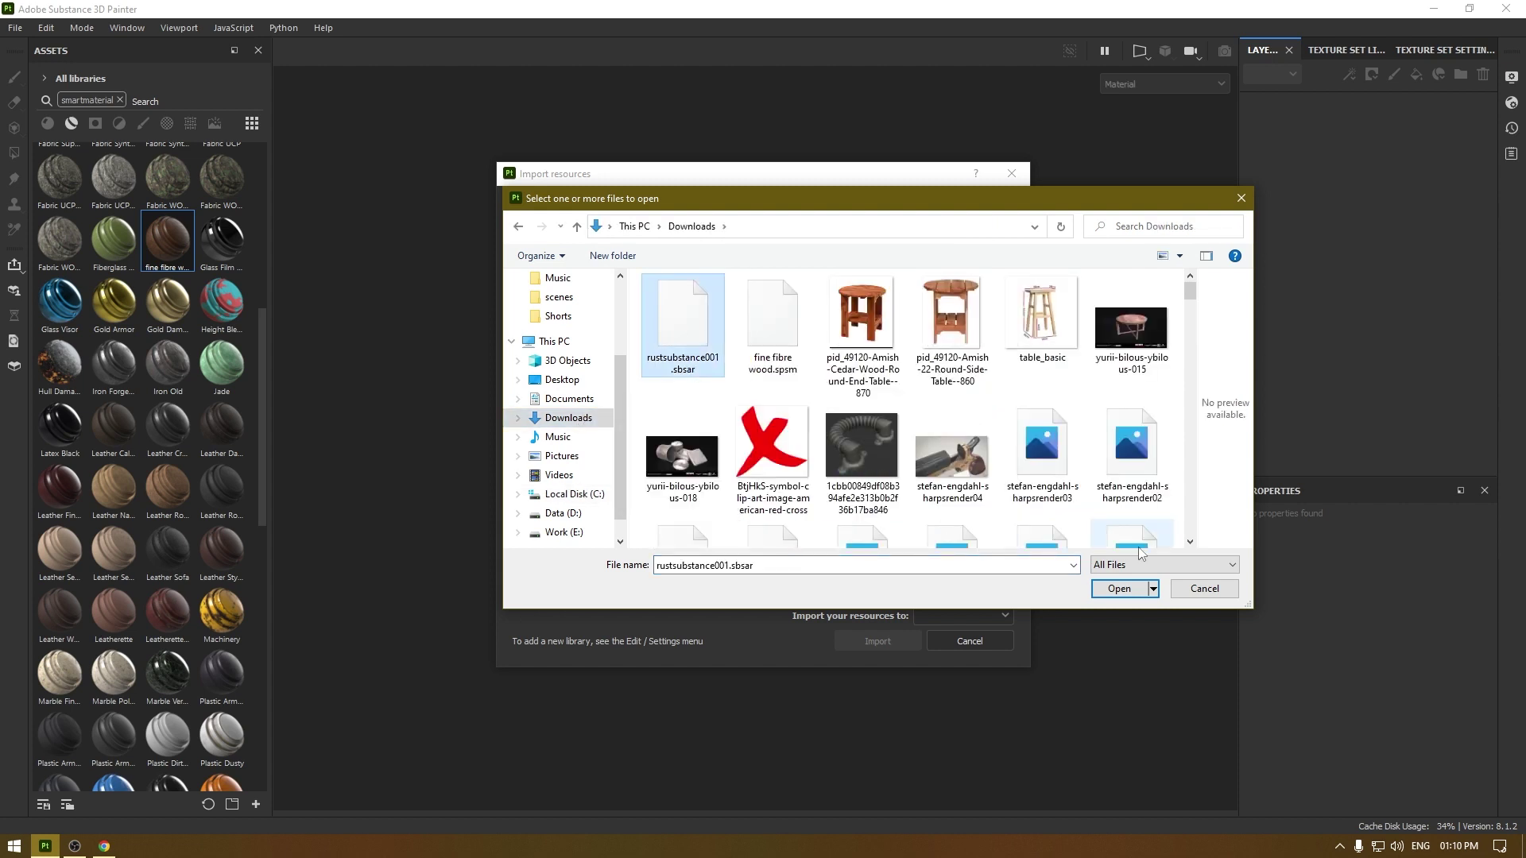
pyautogui.click(1119, 588)
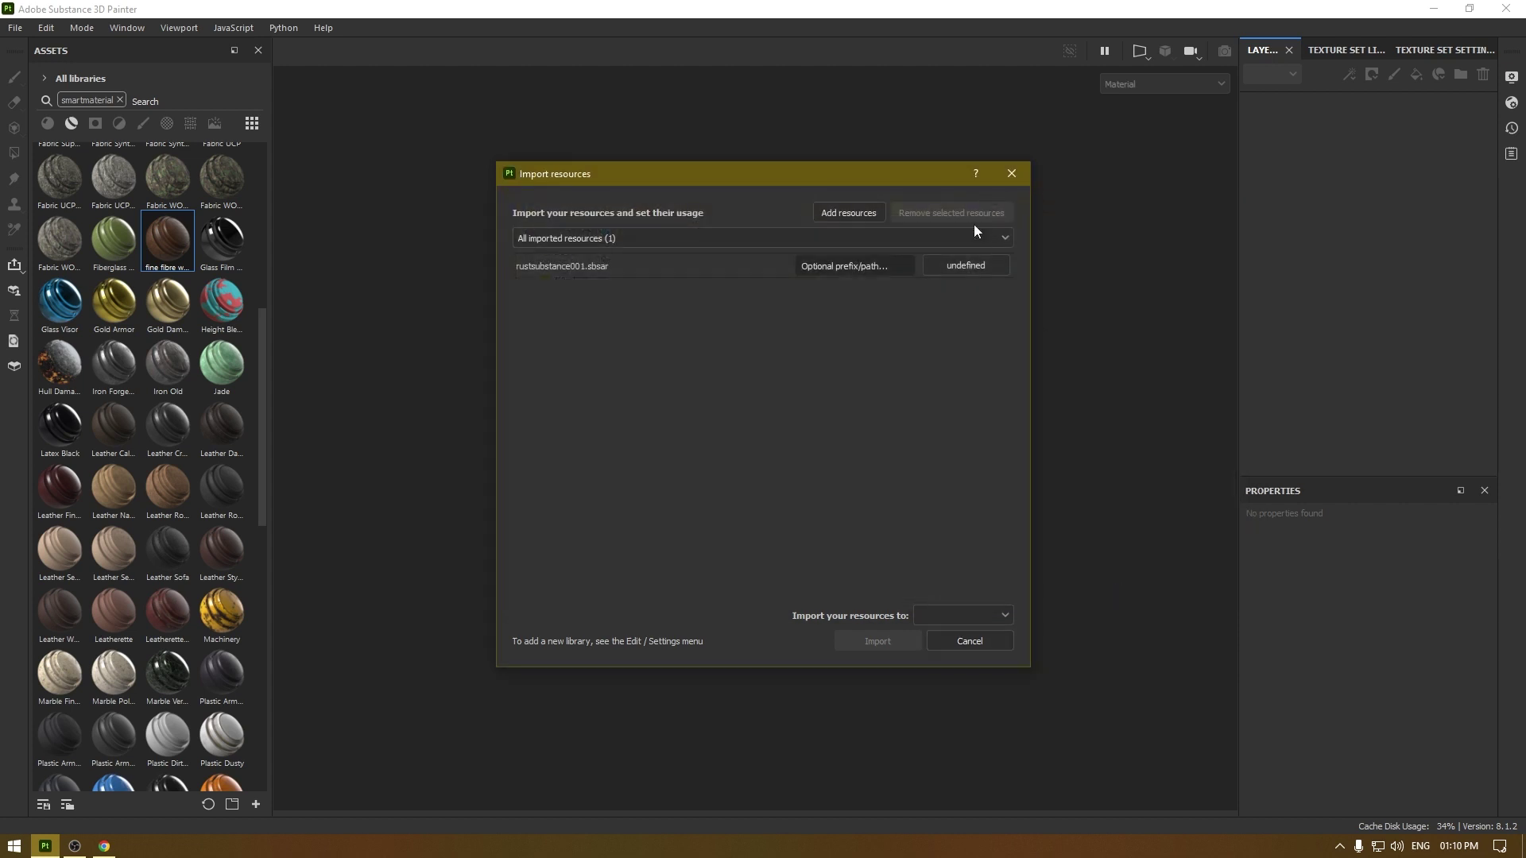
# Step: Set the rust resource's usage to basematerial and import it into the your_assets library
pyautogui.click(963, 271)
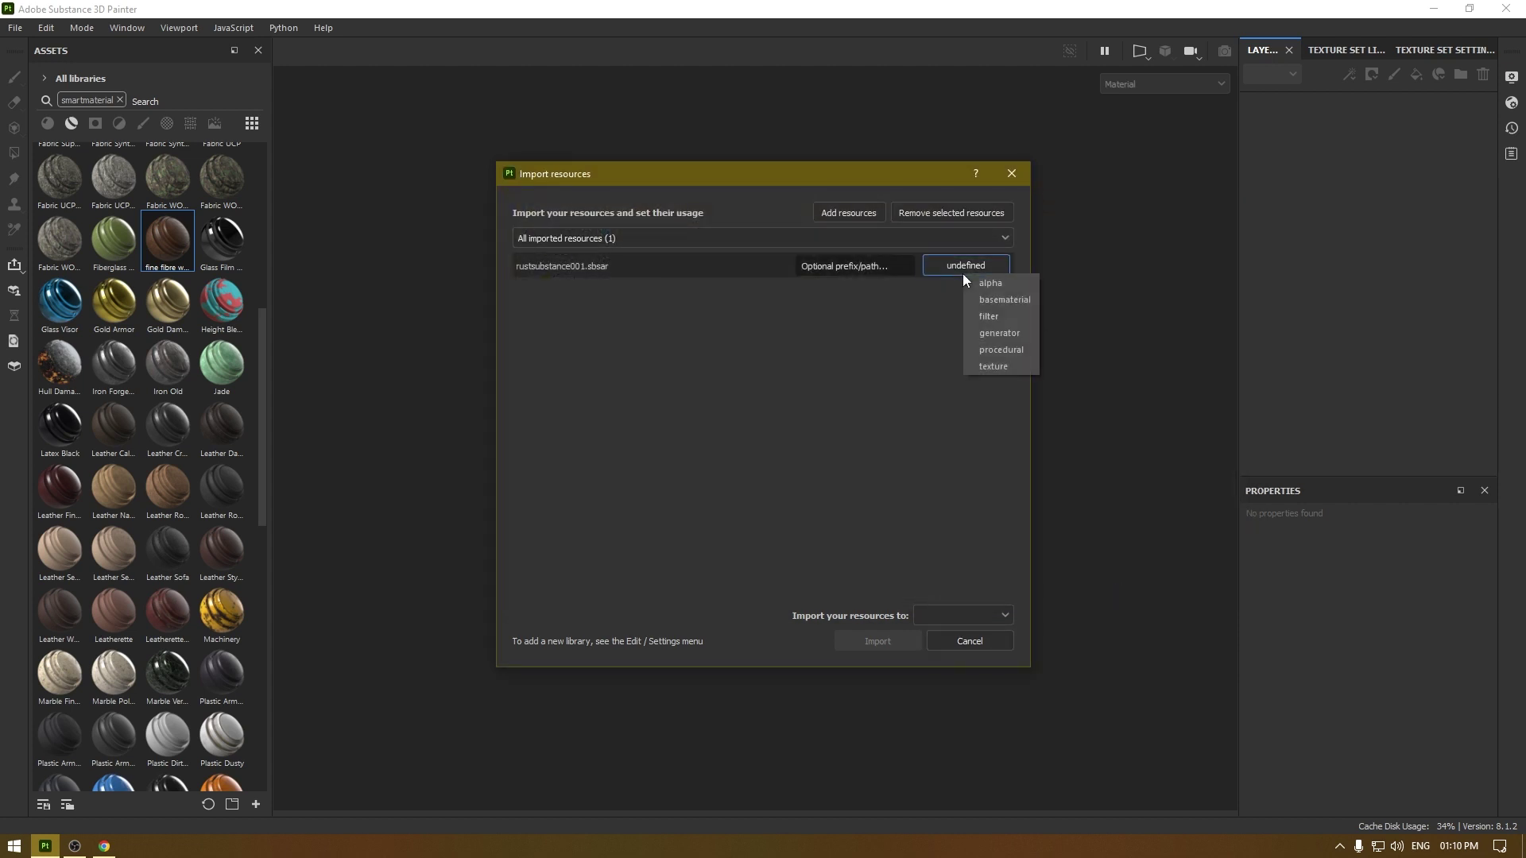
pyautogui.click(1025, 299)
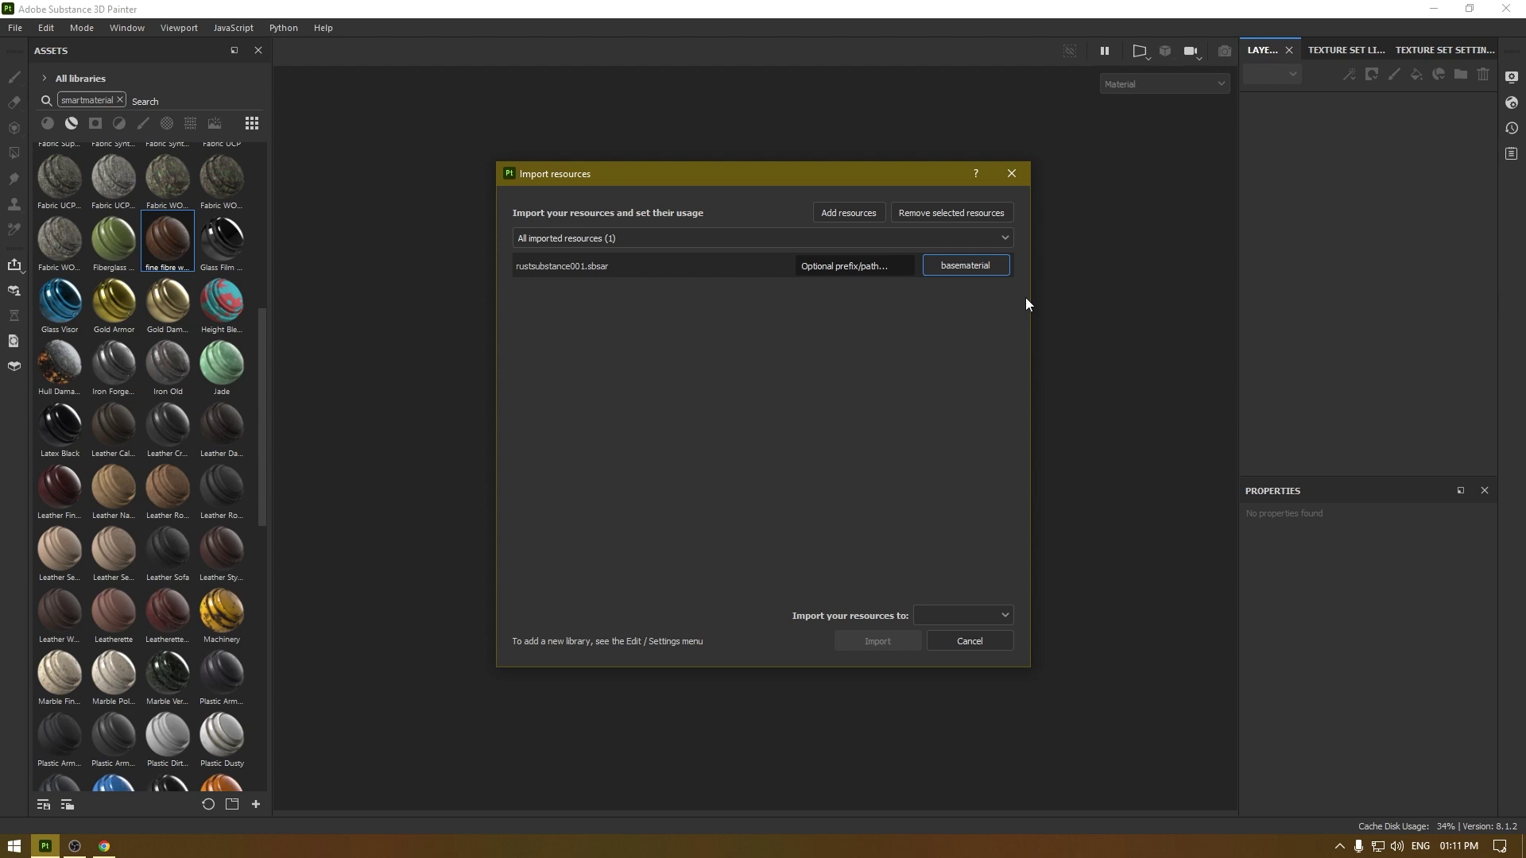
pyautogui.click(971, 341)
pyautogui.click(934, 617)
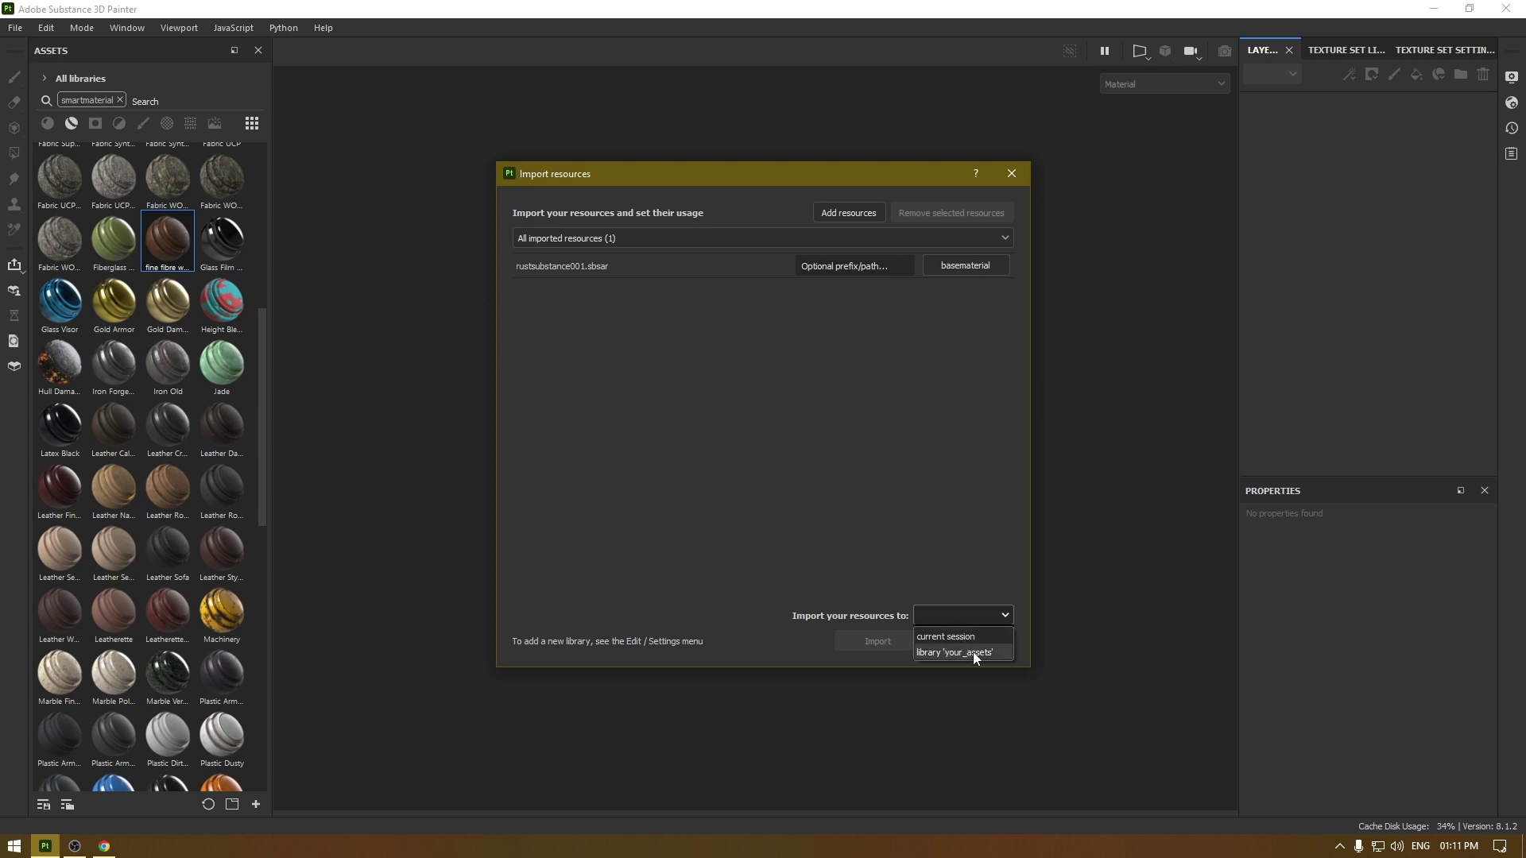
pyautogui.click(968, 652)
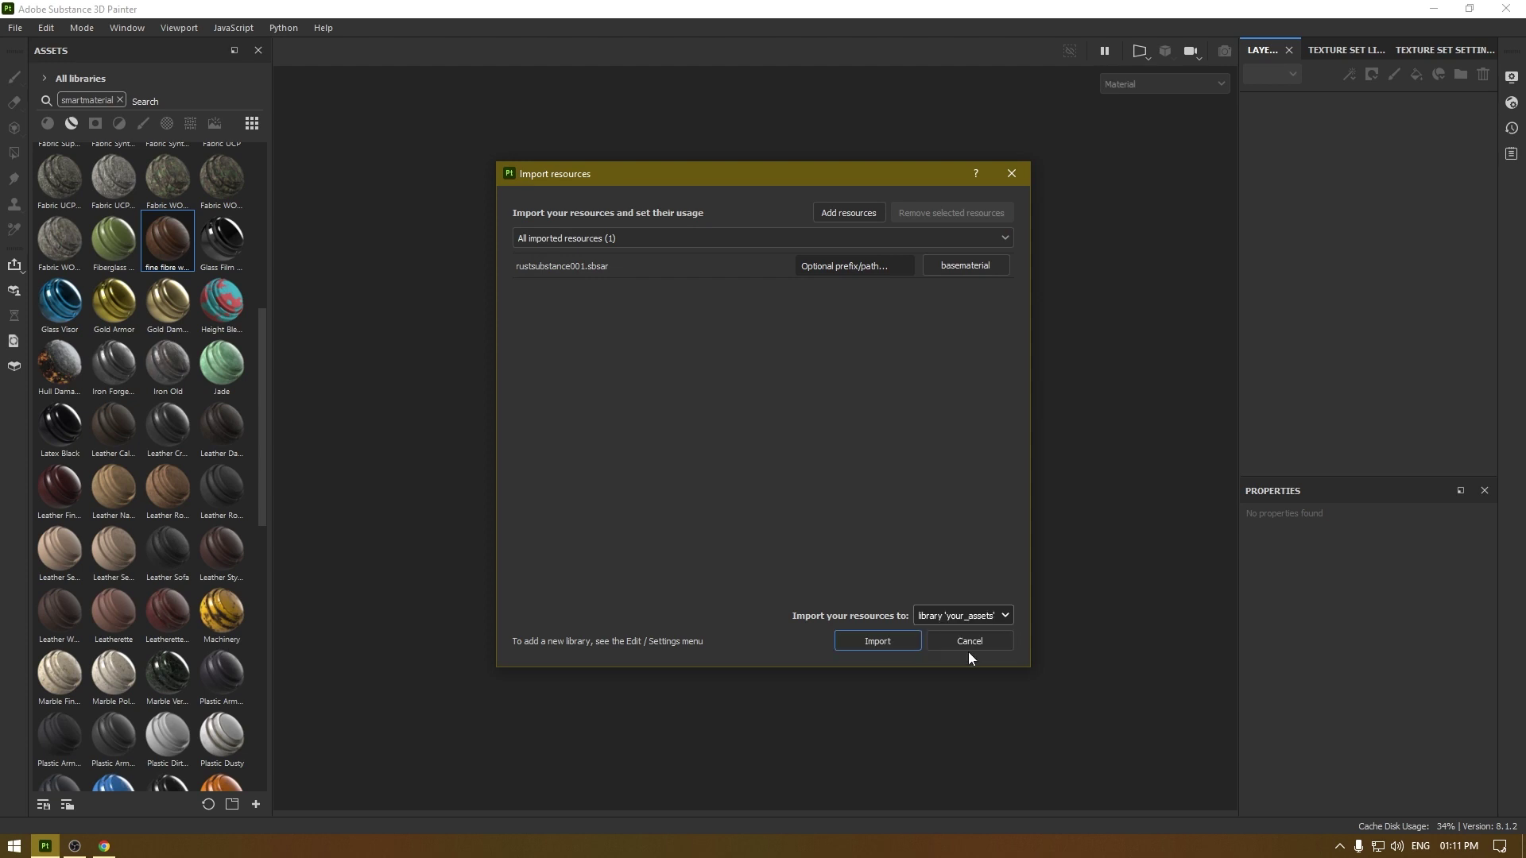
pyautogui.click(881, 642)
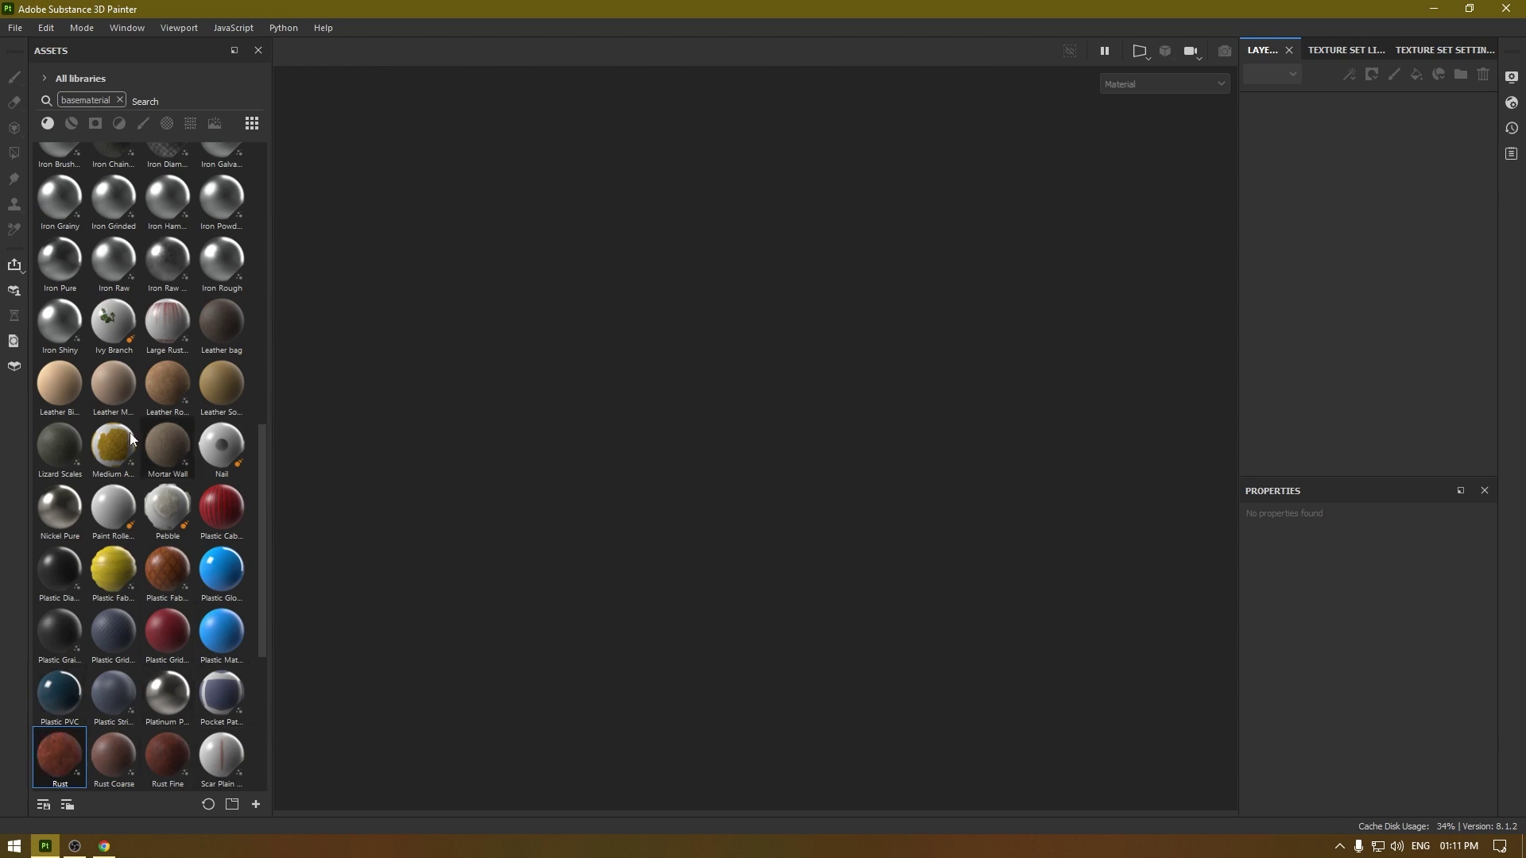
# Step: Open the PreviewSphere sample project
pyautogui.click(15, 28)
pyautogui.click(62, 101)
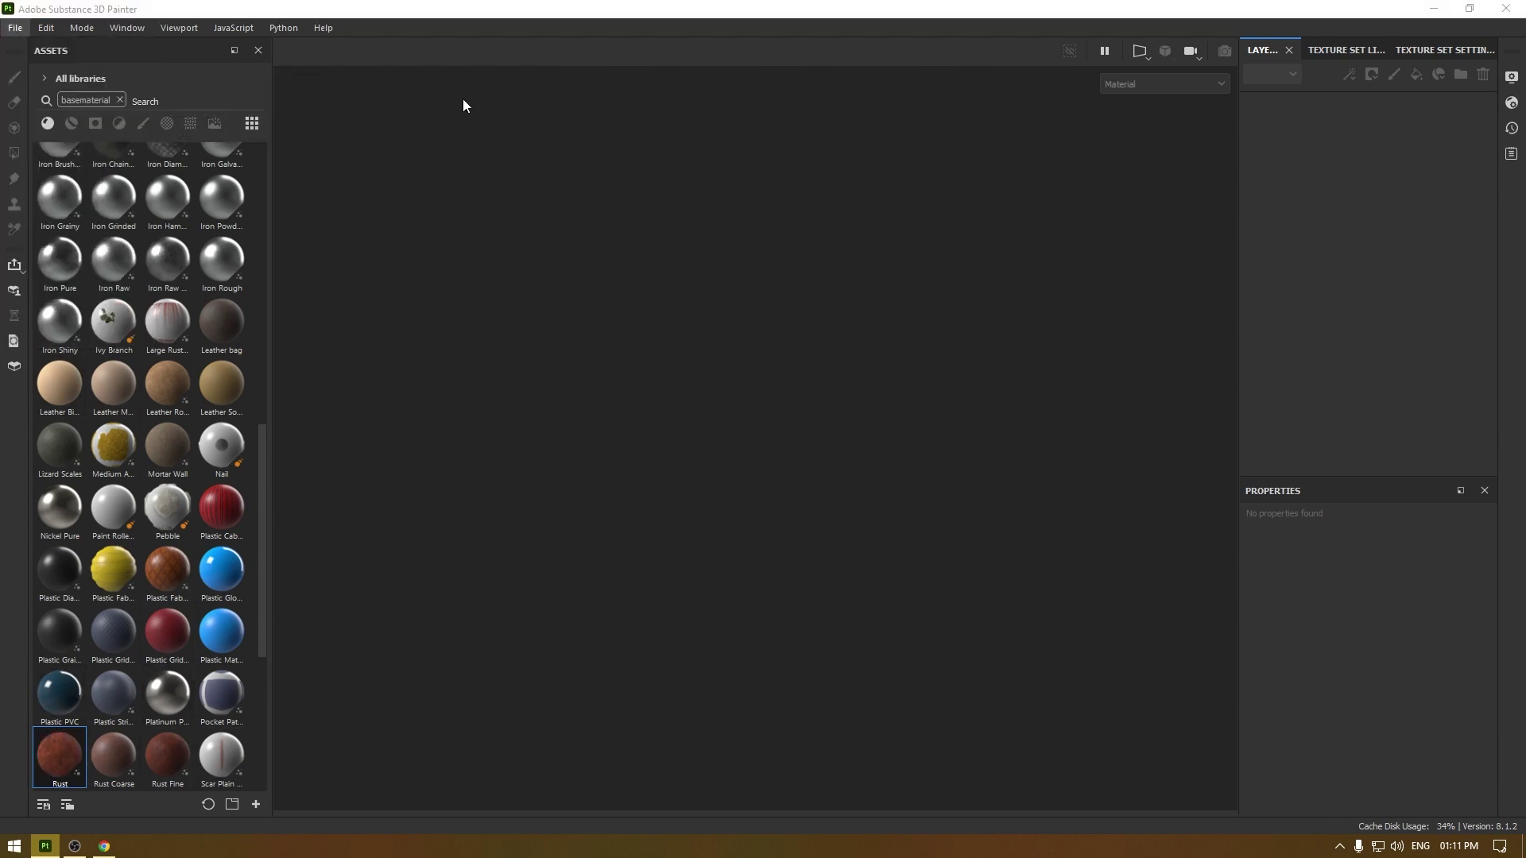
pyautogui.click(208, 168)
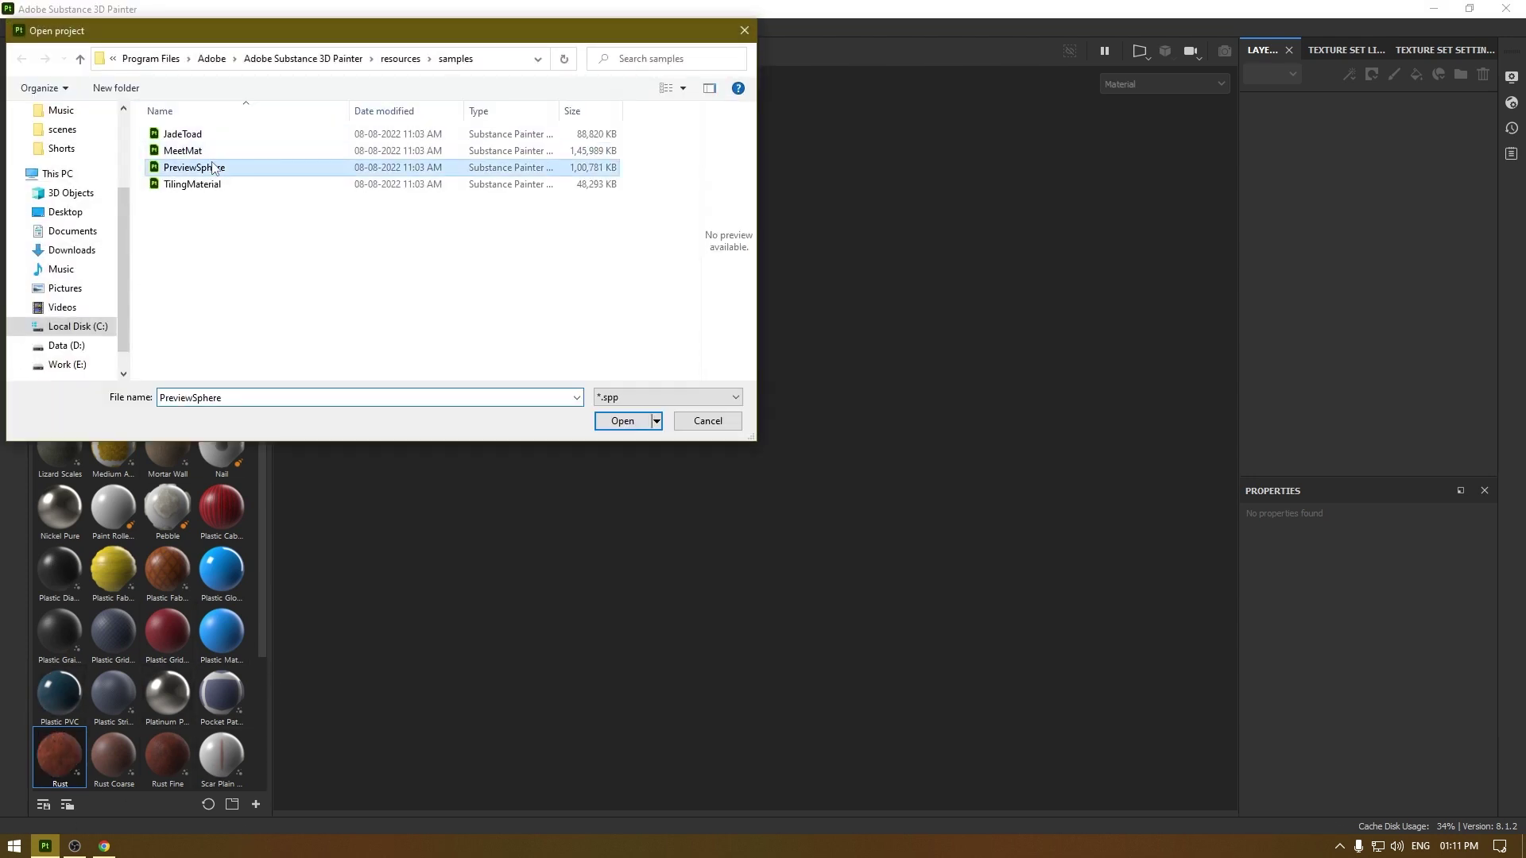
pyautogui.click(622, 421)
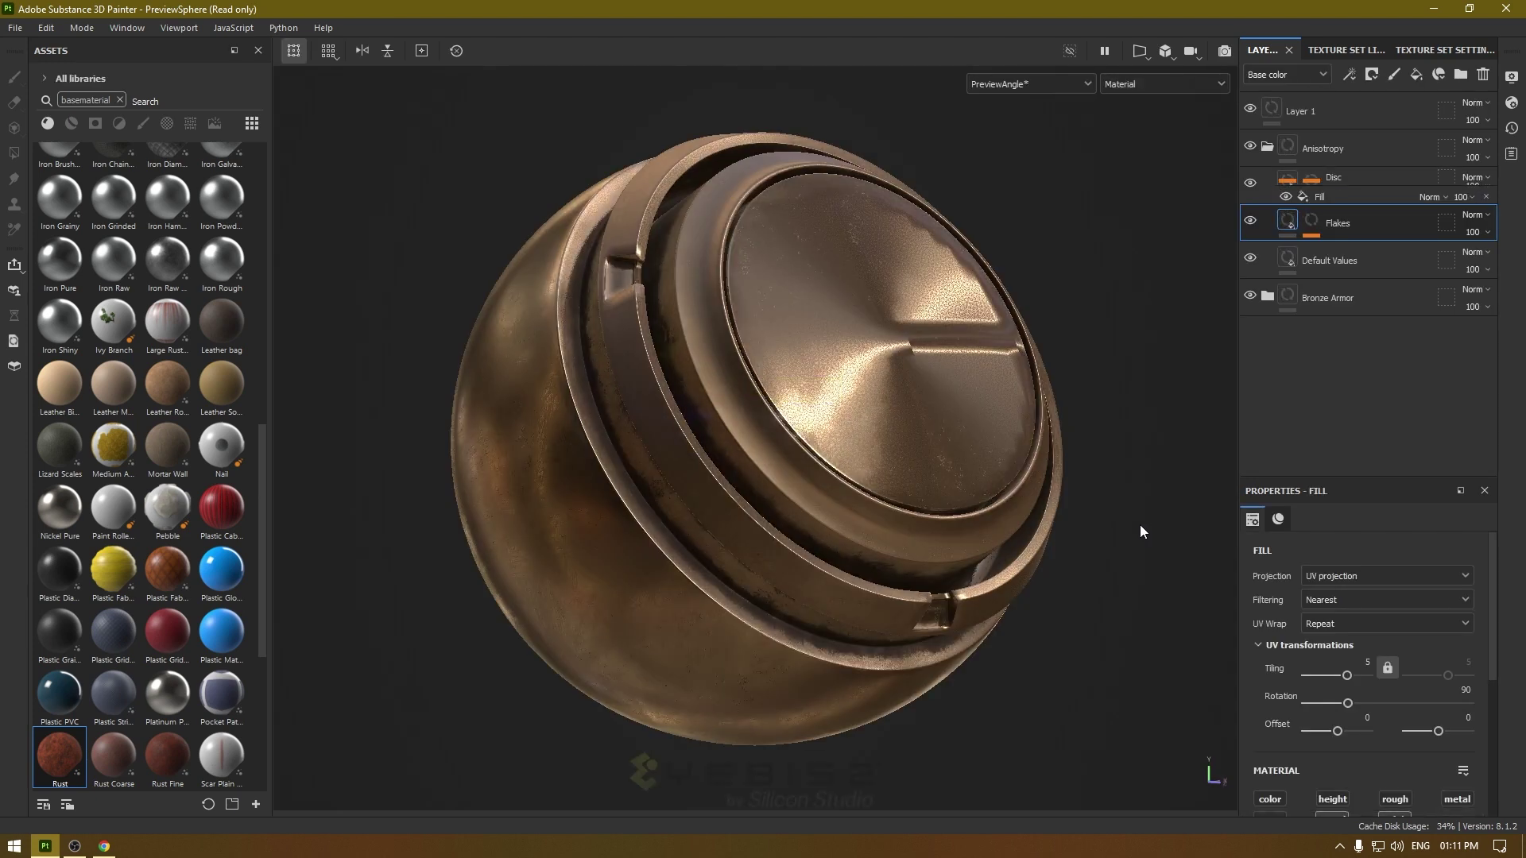
# Step: Delete the Anisotropy, Bronze Armor and Layer 1 layers
pyautogui.click(1261, 148)
pyautogui.click(1323, 143)
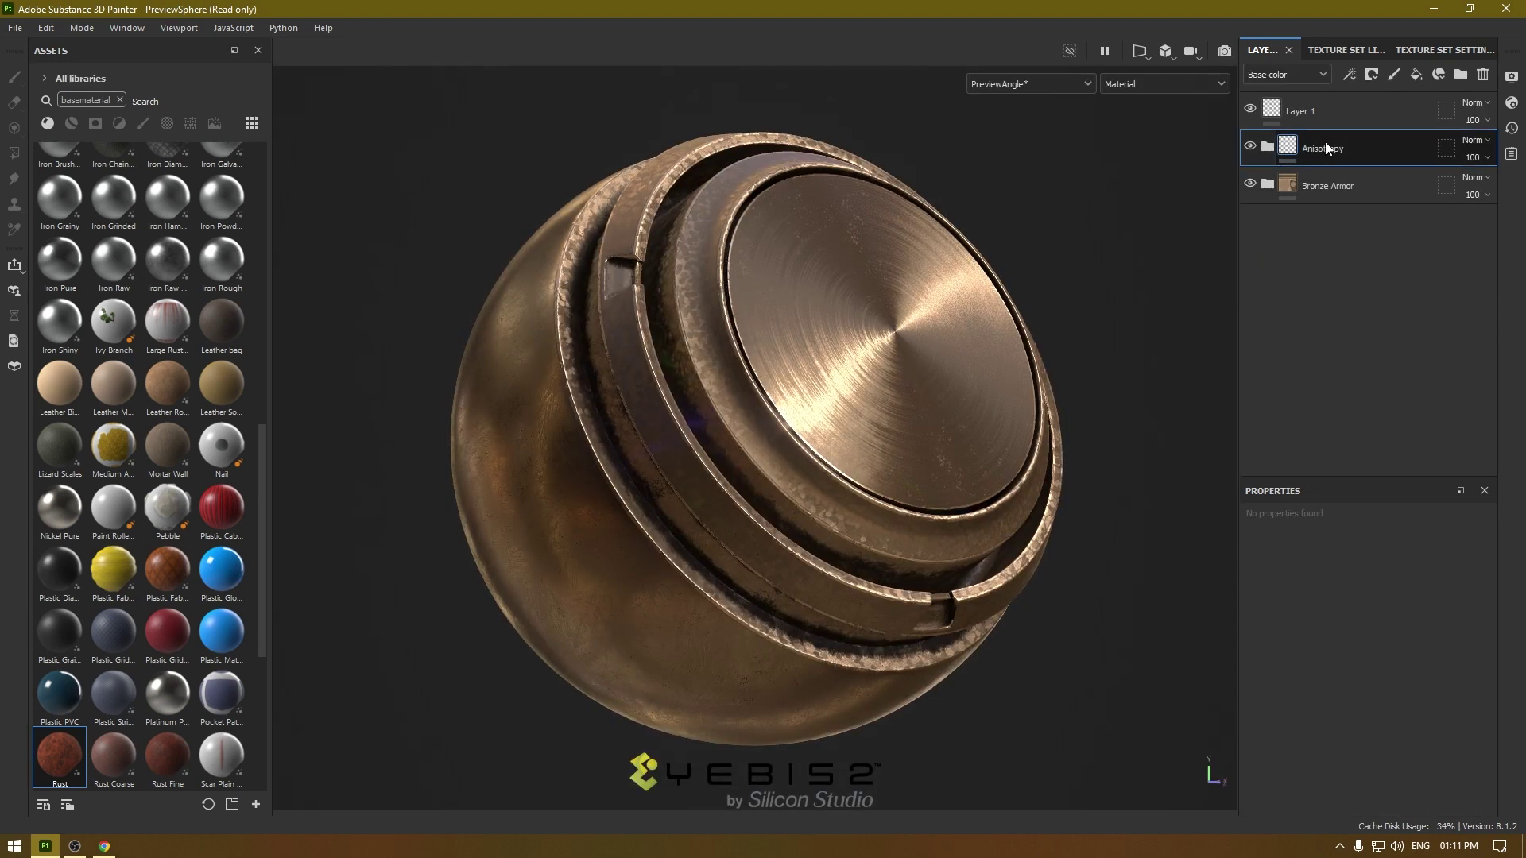
pyautogui.press('Delete')
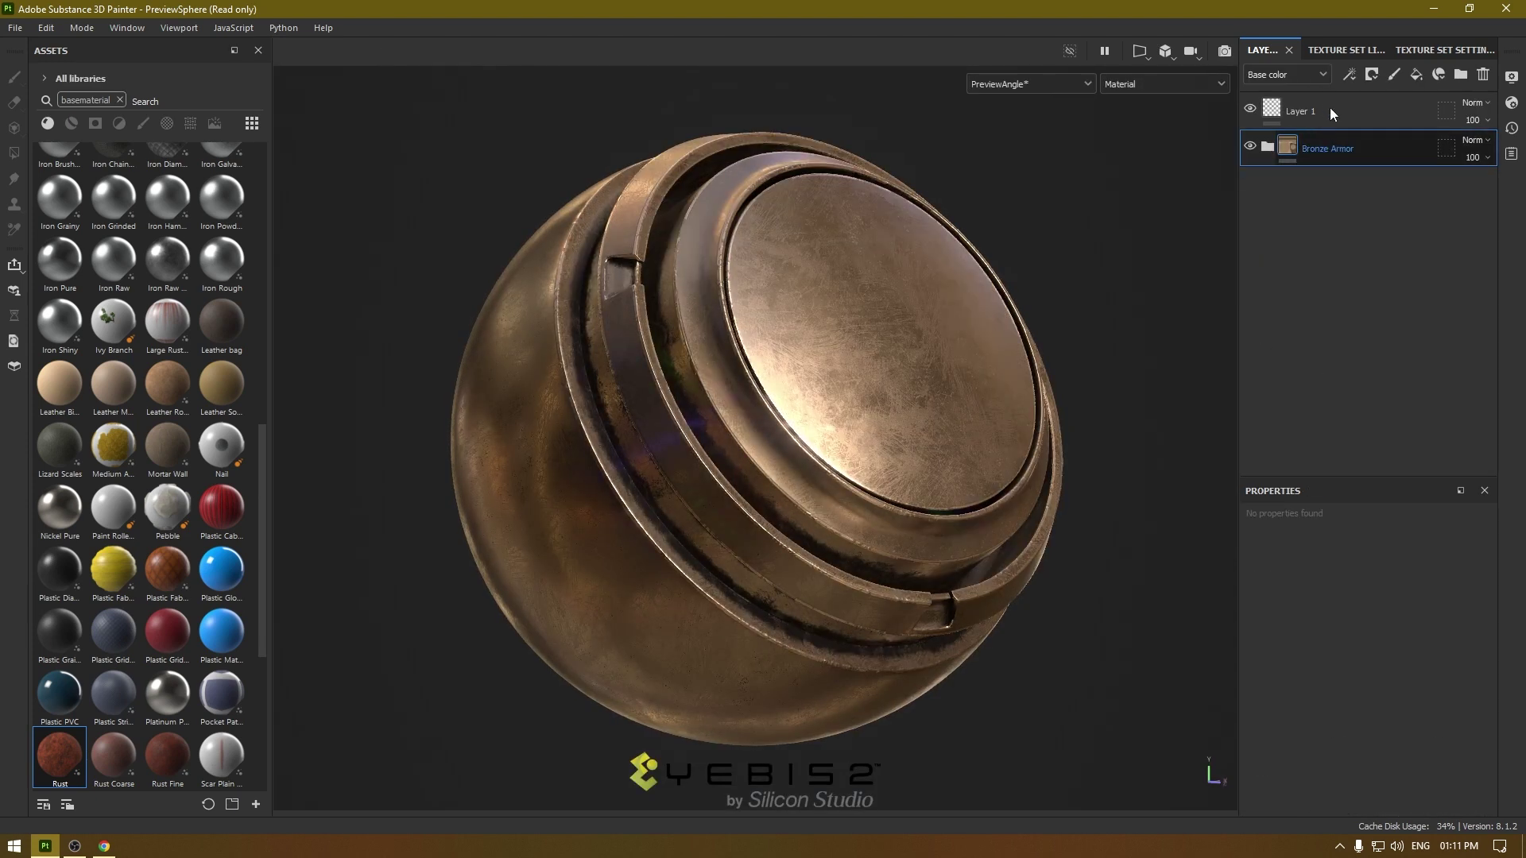
pyautogui.press('Delete')
pyautogui.press('Delete')
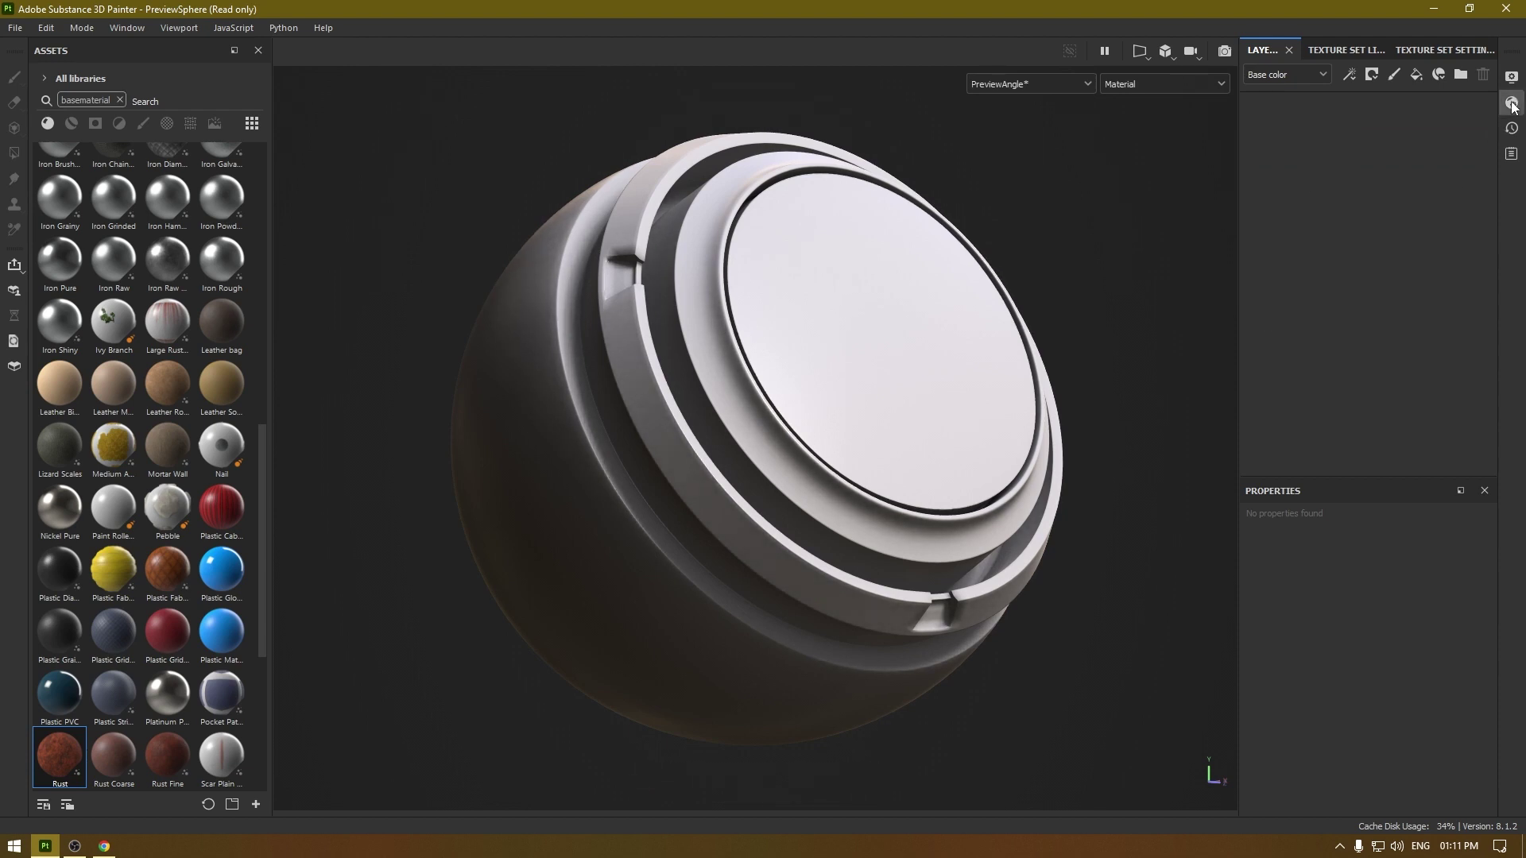
# Step: Turn off Activate Post Effects and Activate Temporal Anti-Aliasing in the display settings
pyautogui.click(1510, 103)
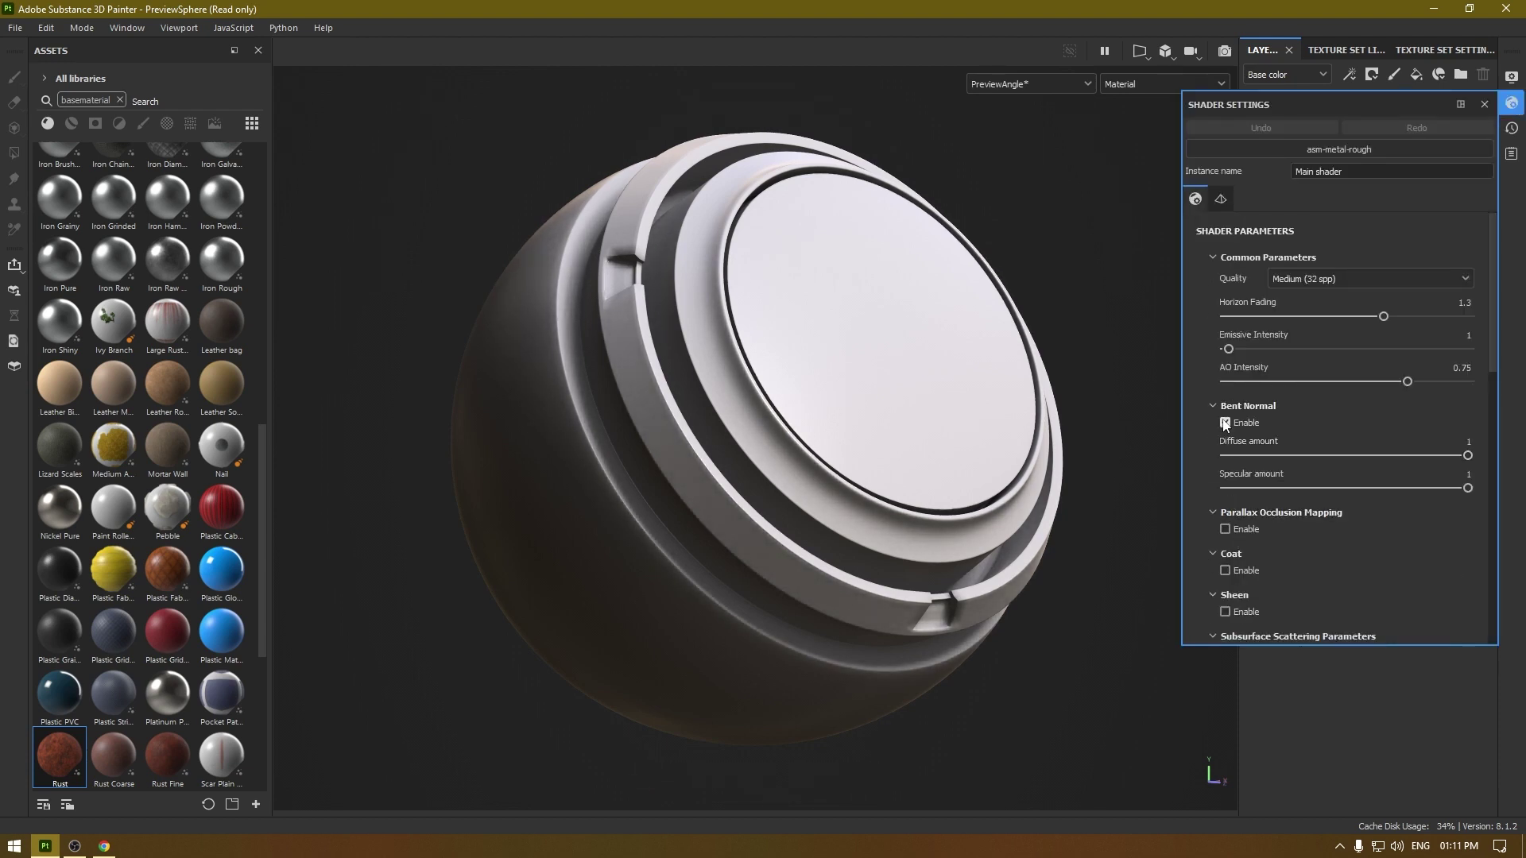
pyautogui.click(1510, 77)
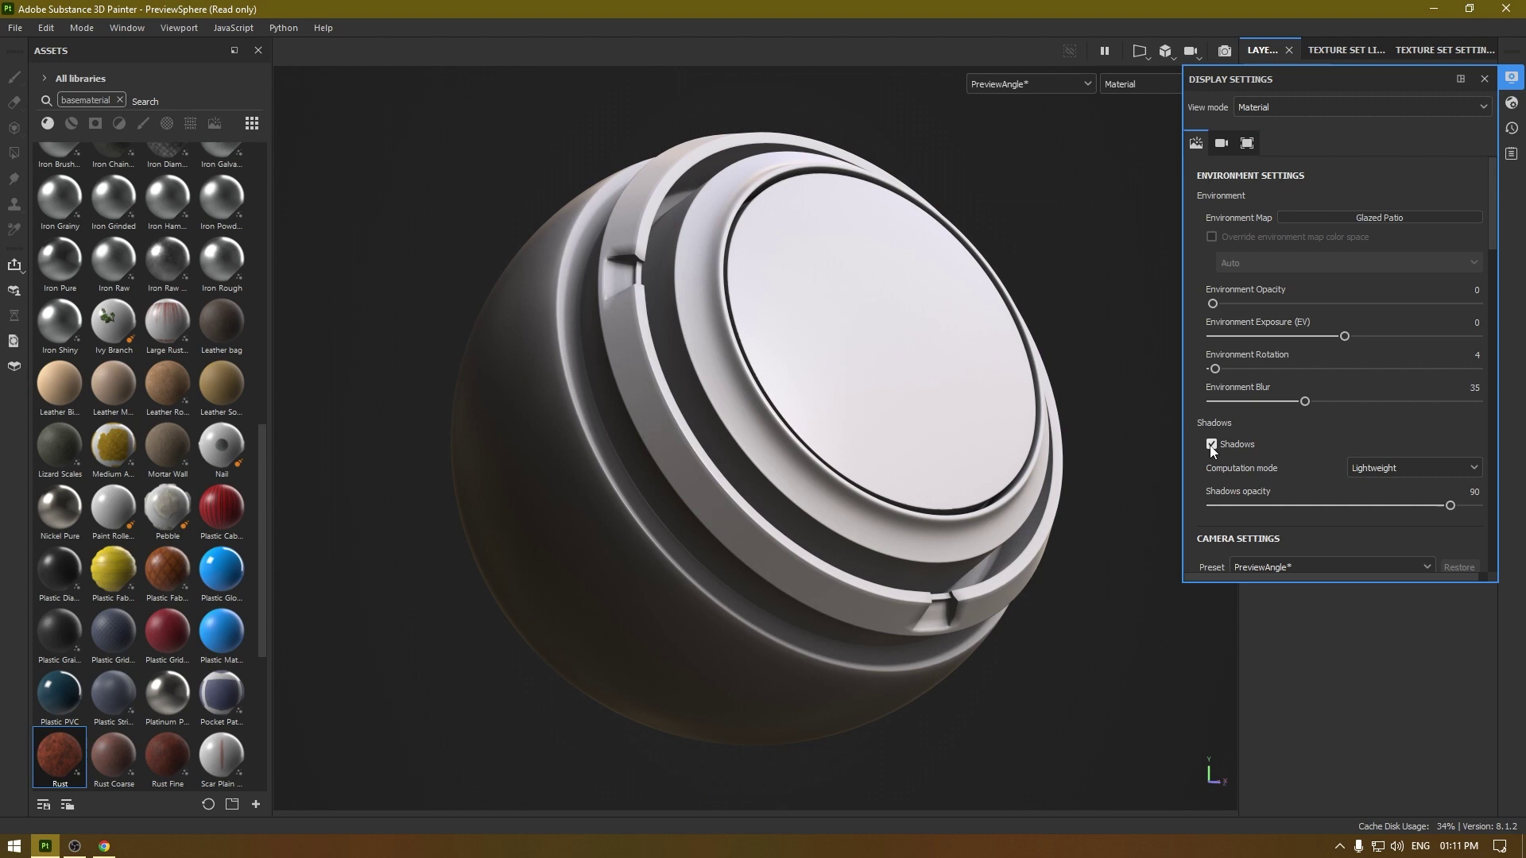
pyautogui.scroll(-5, 1224, 429)
pyautogui.click(1205, 387)
pyautogui.scroll(-3, 1223, 433)
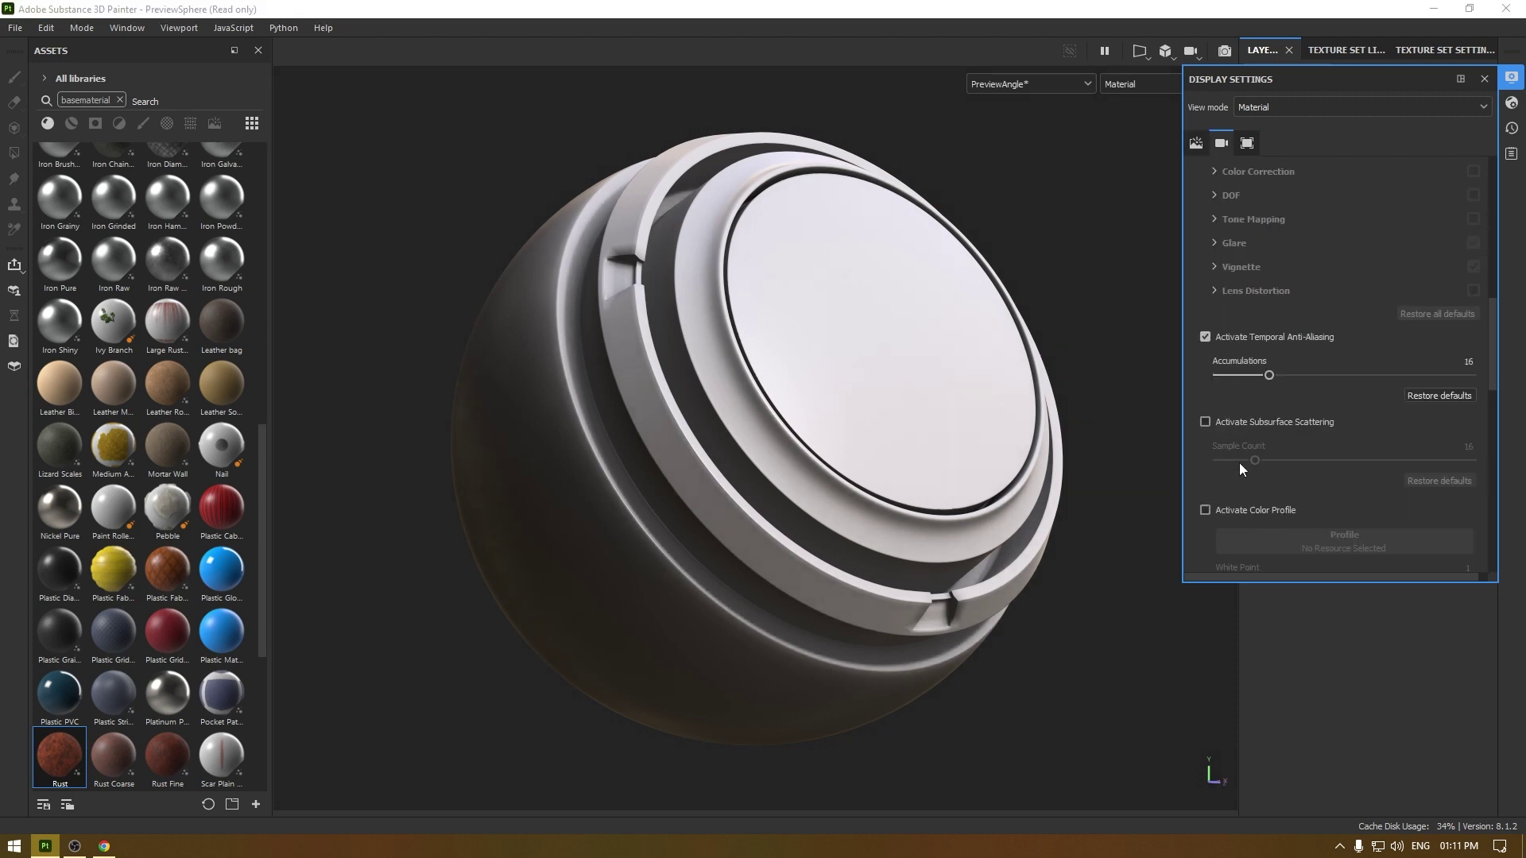
pyautogui.click(1204, 337)
pyautogui.scroll(-5, 1261, 429)
pyautogui.scroll(-5, 1262, 446)
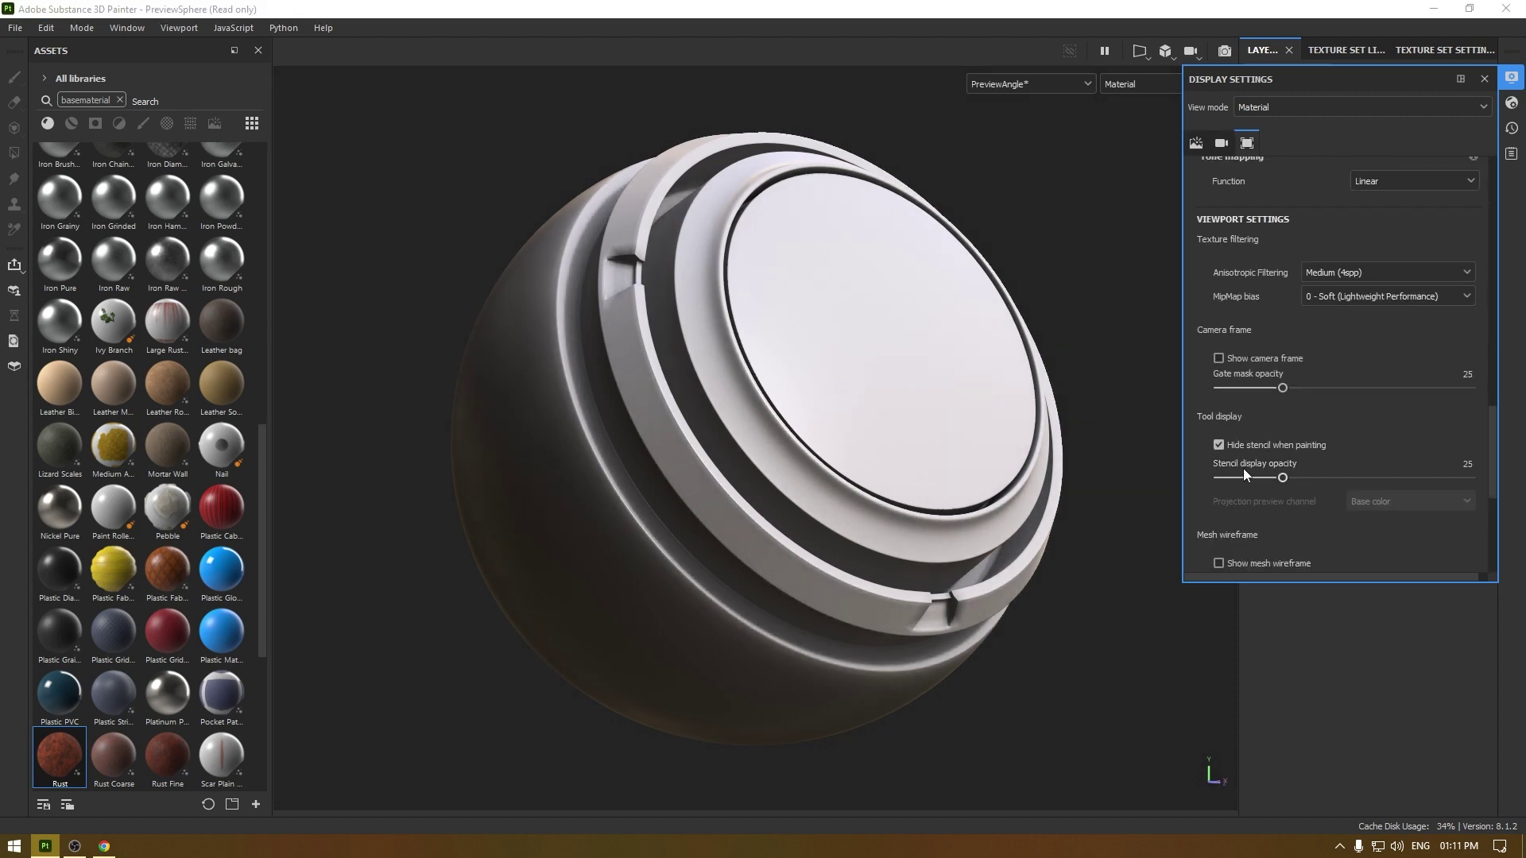
pyautogui.scroll(4, 1242, 481)
pyautogui.scroll(10, 1245, 468)
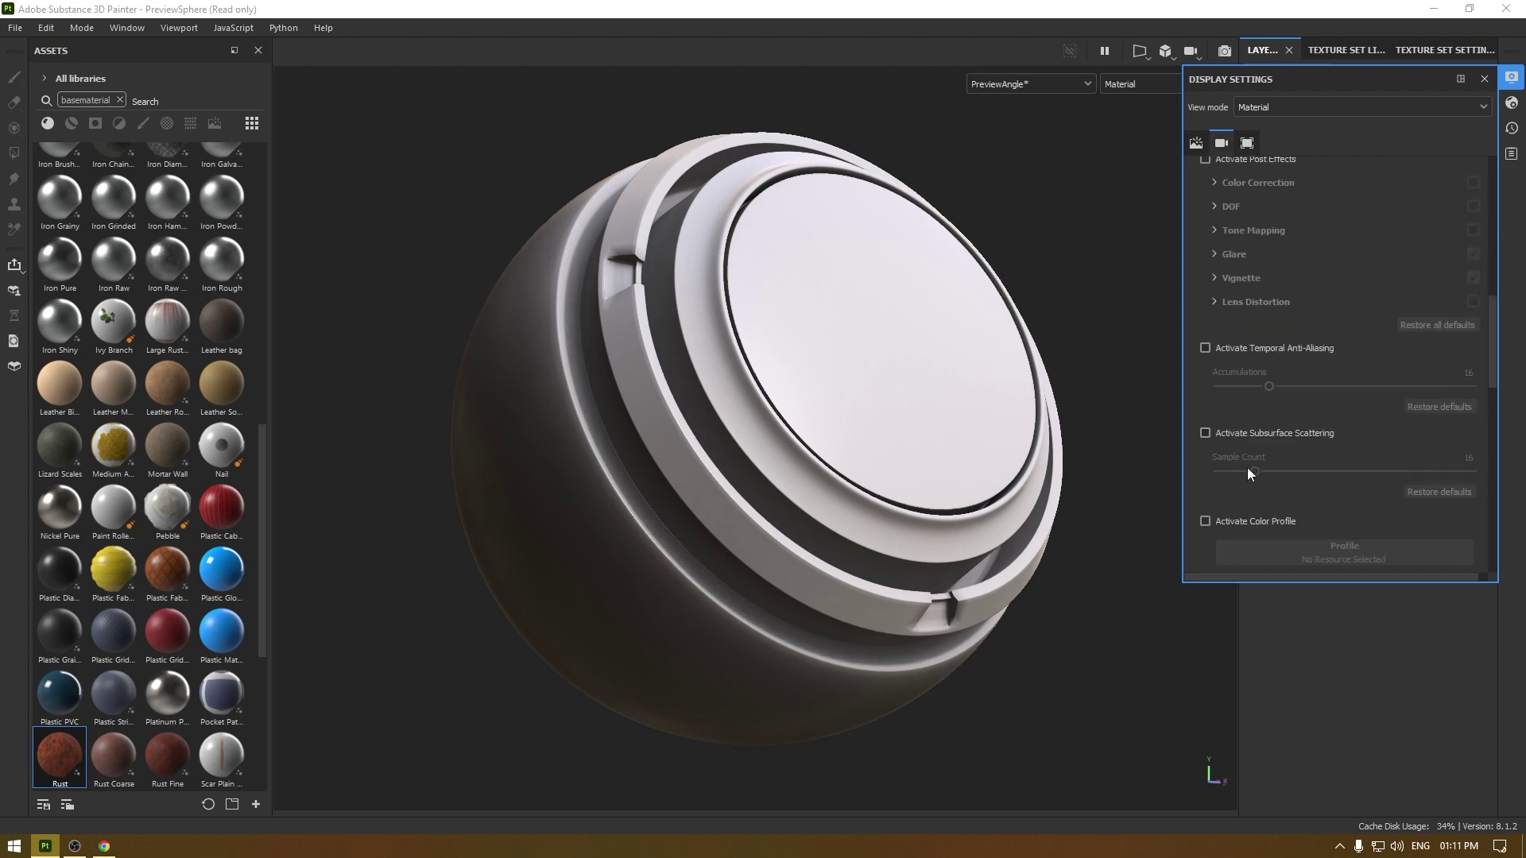
pyautogui.scroll(1, 1385, 389)
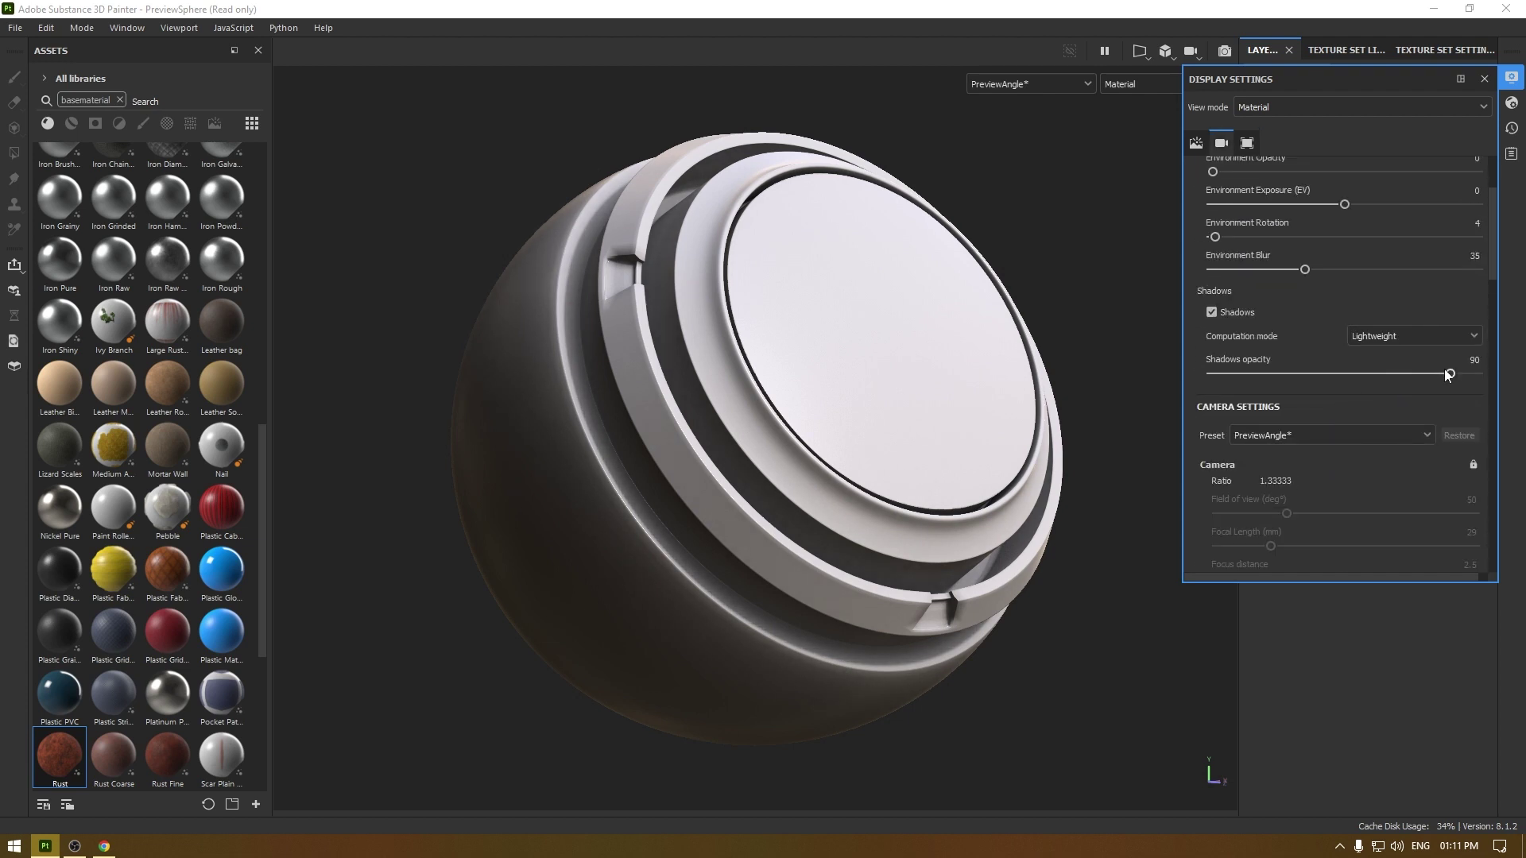
# Step: Lower the shadows opacity to 59 and orbit around the sphere
pyautogui.moveTo(1448, 373); pyautogui.dragTo(1368, 379)
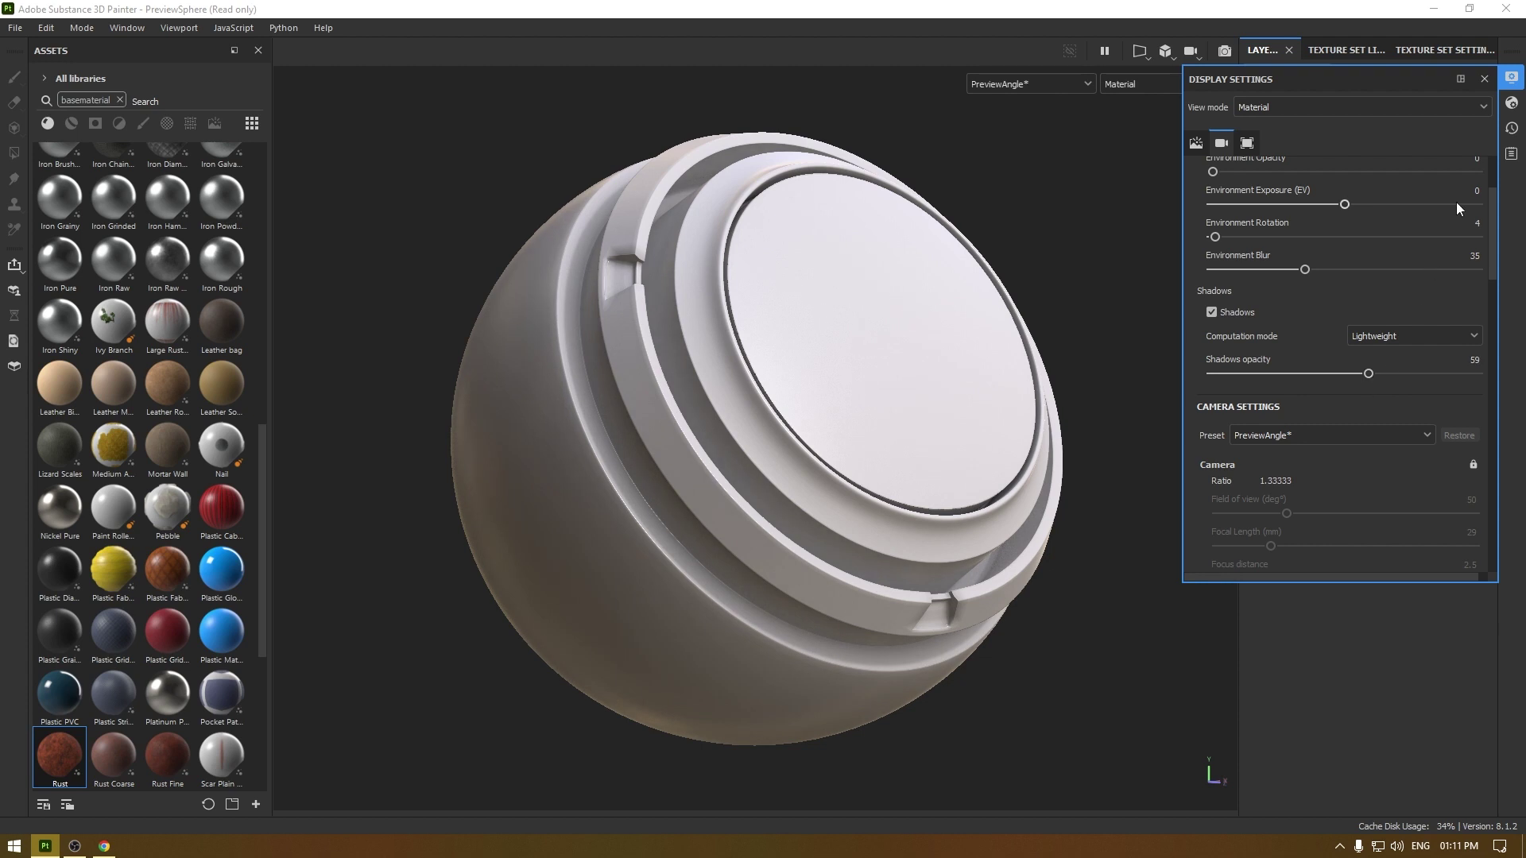
pyautogui.click(1513, 80)
pyautogui.keyDown('alt'); pyautogui.moveTo(875, 432); pyautogui.dragTo(634, 449); pyautogui.keyUp('alt')
# Step: Apply the Rust material to the sphere as a fill layer and inspect it
pyautogui.scroll(2, 692, 463)
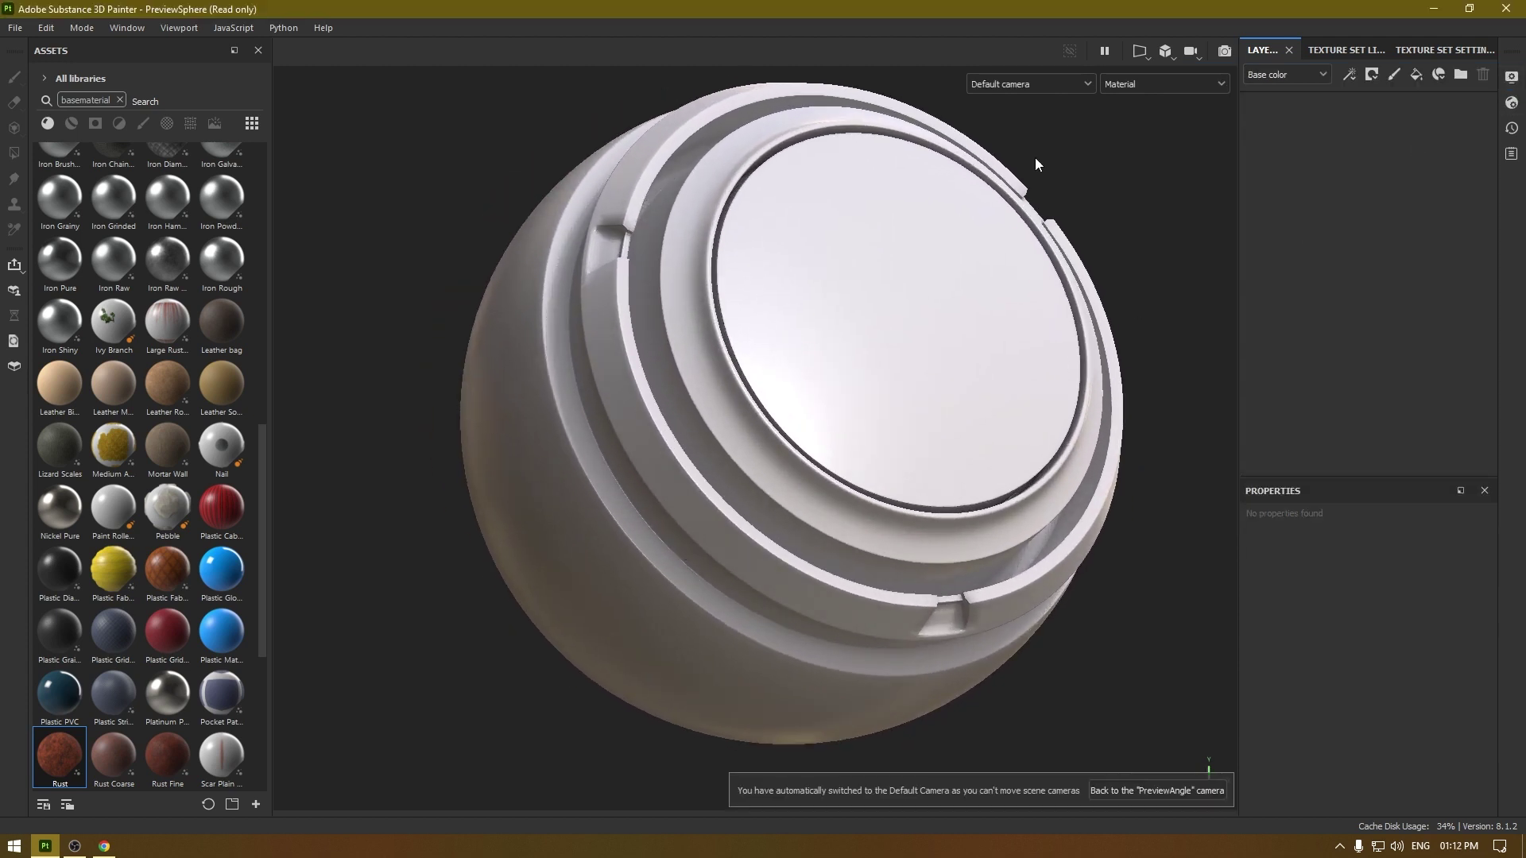
pyautogui.moveTo(46, 763); pyautogui.dragTo(1391, 236)
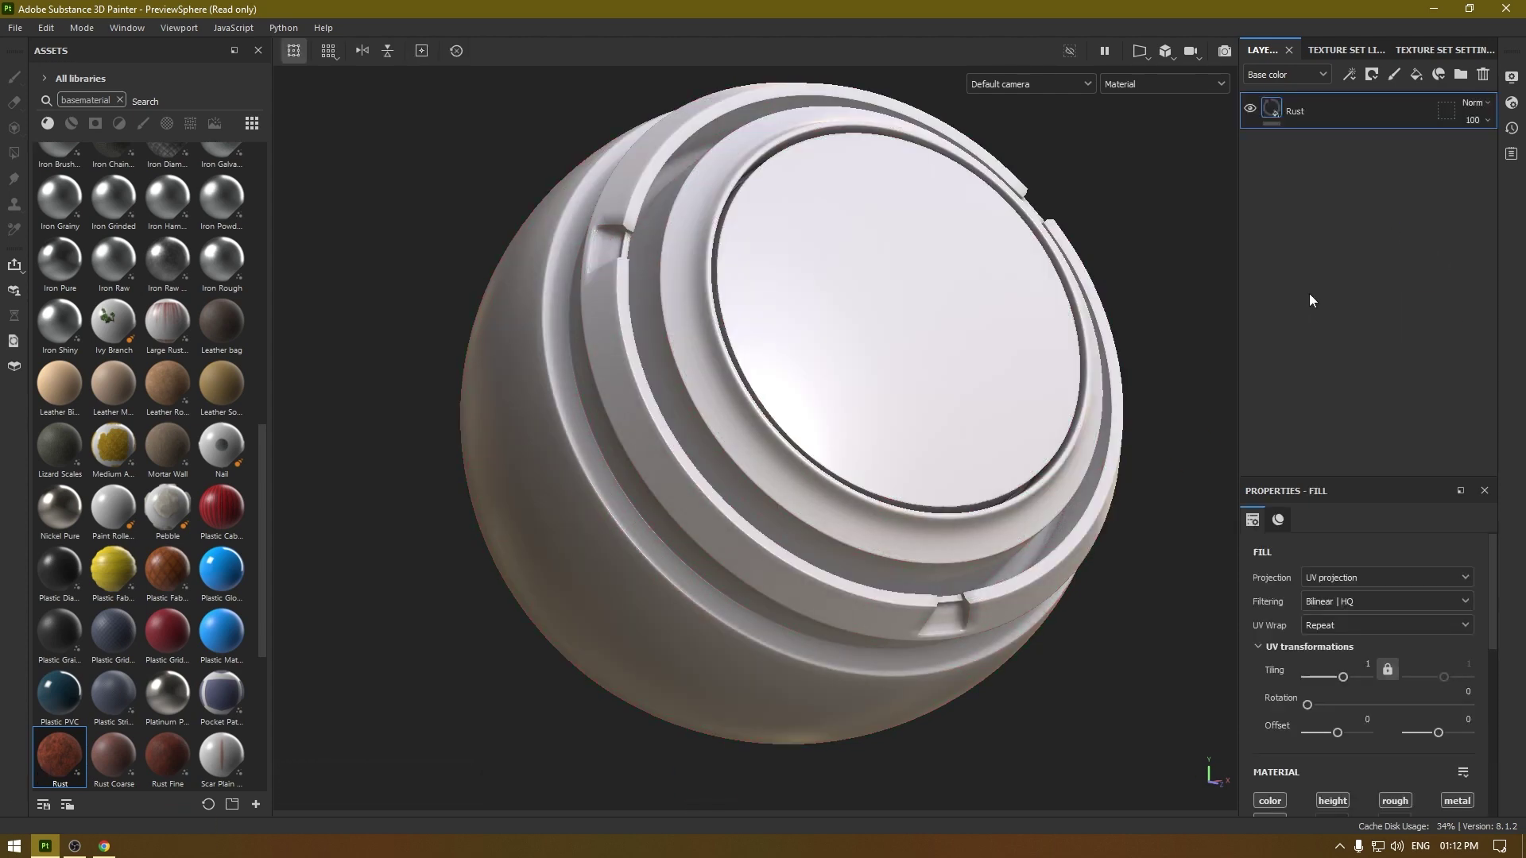
pyautogui.keyDown('alt'); pyautogui.moveTo(919, 496); pyautogui.dragTo(830, 459); pyautogui.keyUp('alt')
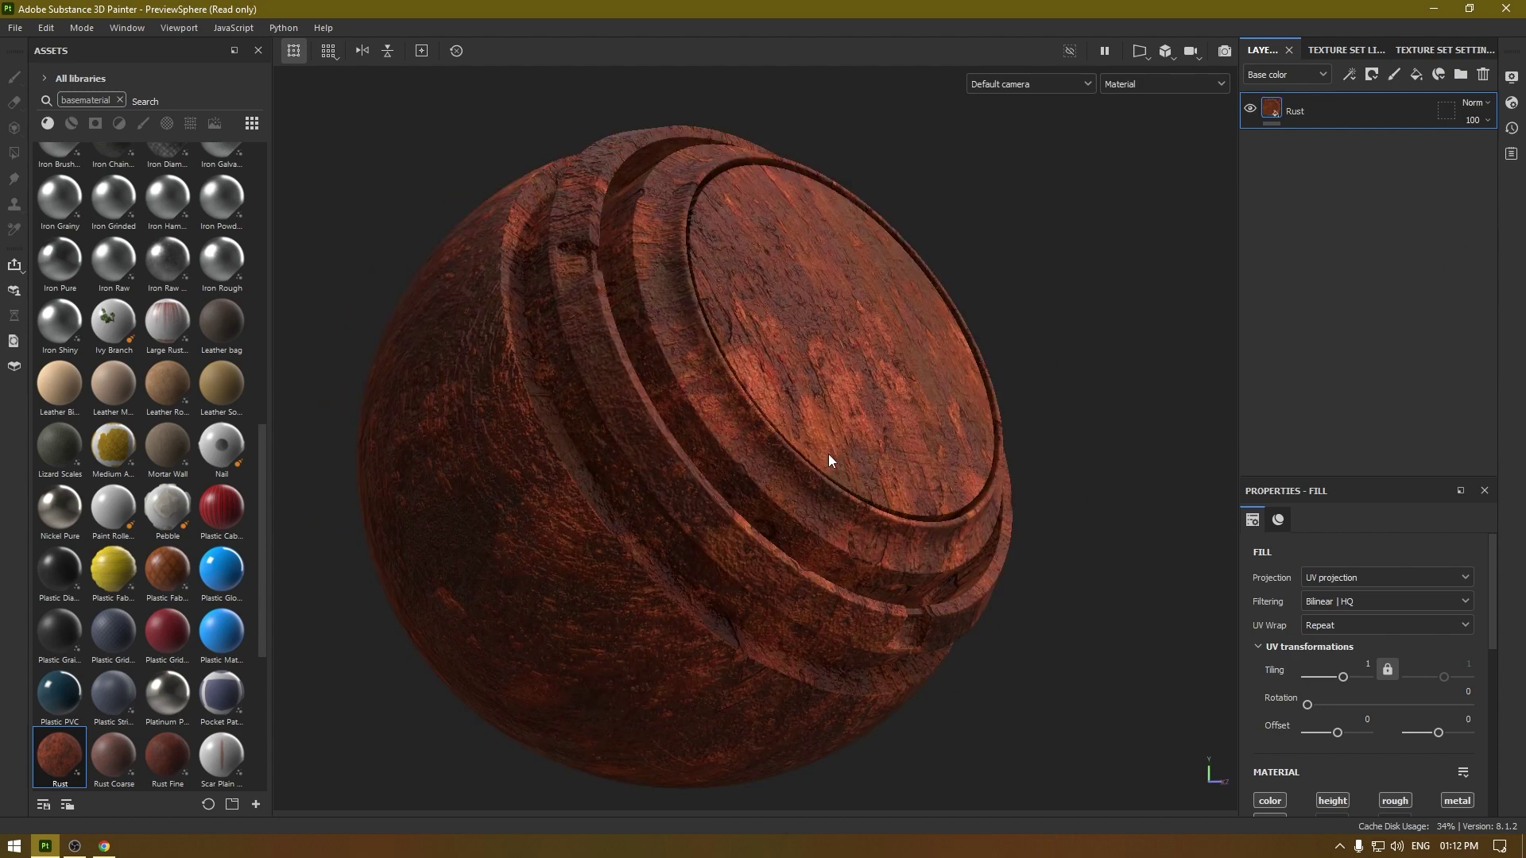
pyautogui.keyDown('alt'); pyautogui.moveTo(911, 391); pyautogui.dragTo(832, 470); pyautogui.keyUp('alt')
# Step: Reduce the Rust fill's Normal Intensity to 0.1
pyautogui.scroll(-10, 1462, 584)
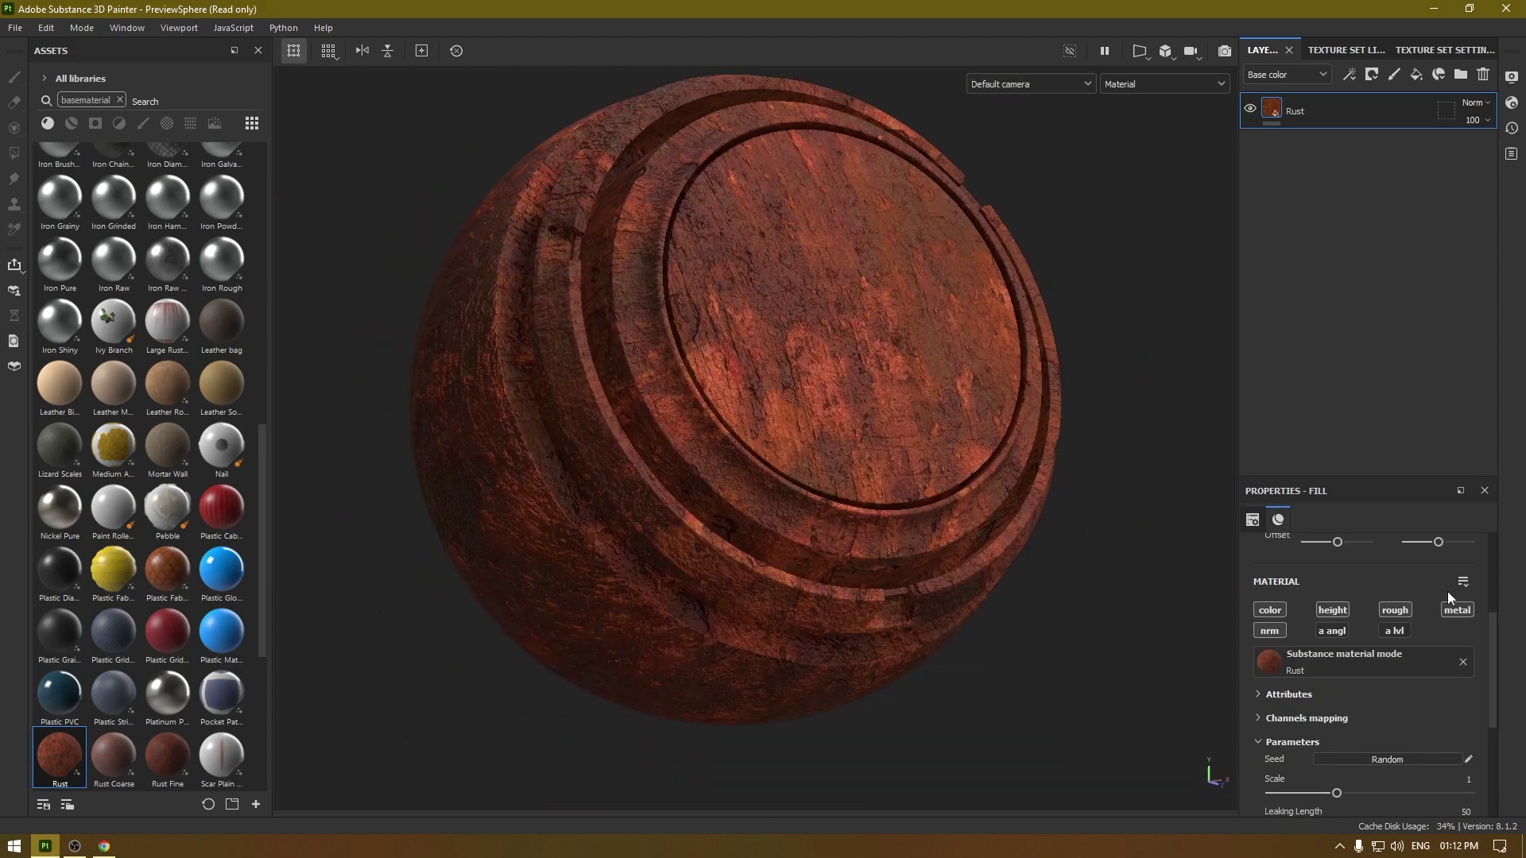
pyautogui.scroll(2, 1339, 674)
pyautogui.scroll(-2, 1355, 721)
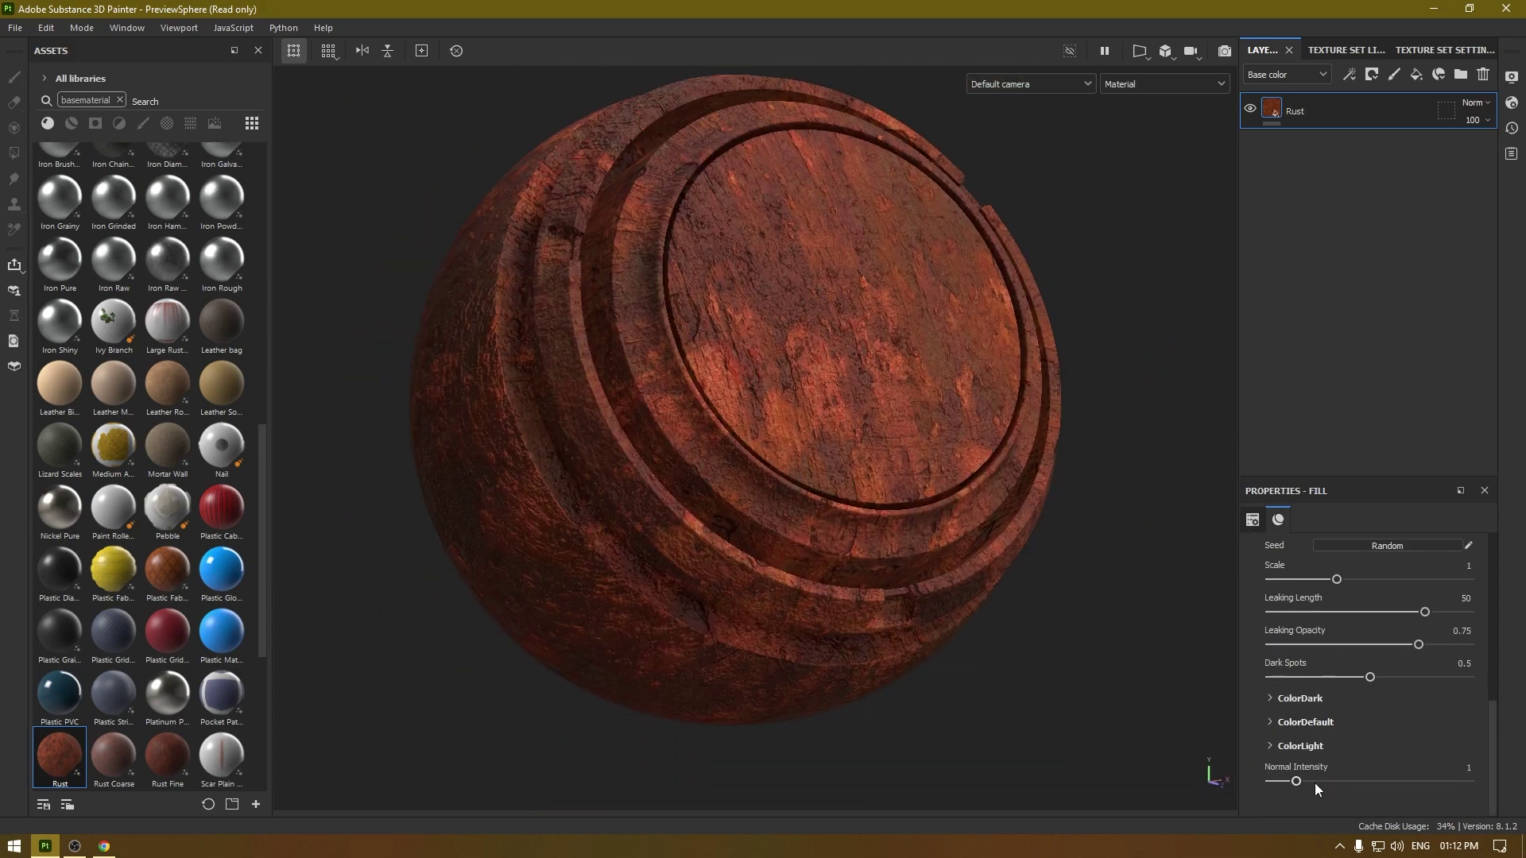
pyautogui.moveTo(1293, 777); pyautogui.dragTo(1277, 778)
pyautogui.keyDown('alt'); pyautogui.moveTo(793, 528); pyautogui.dragTo(739, 359); pyautogui.keyUp('alt')
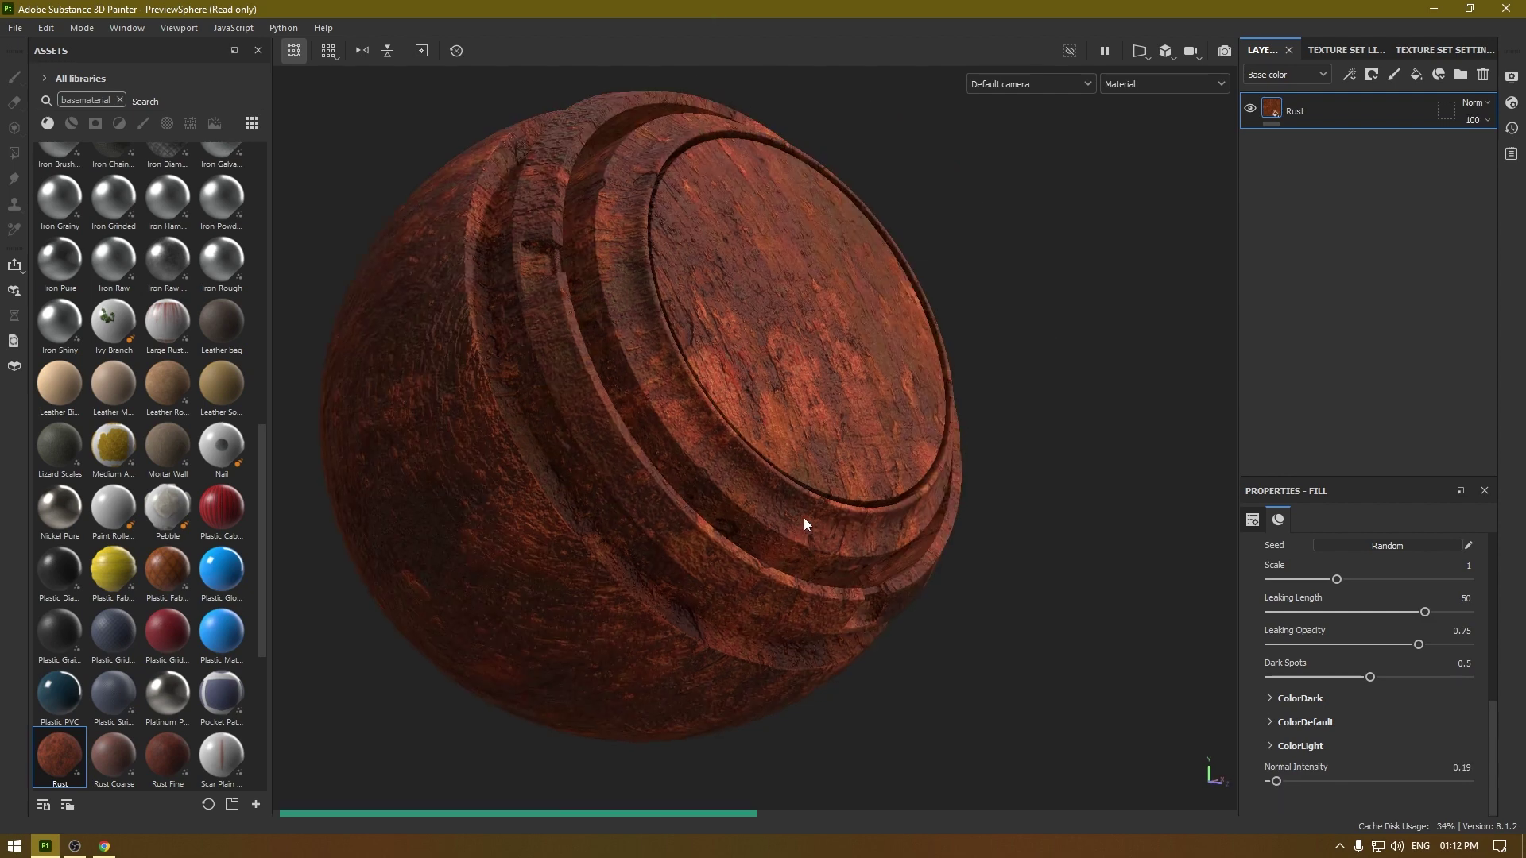
pyautogui.scroll(3, 786, 516)
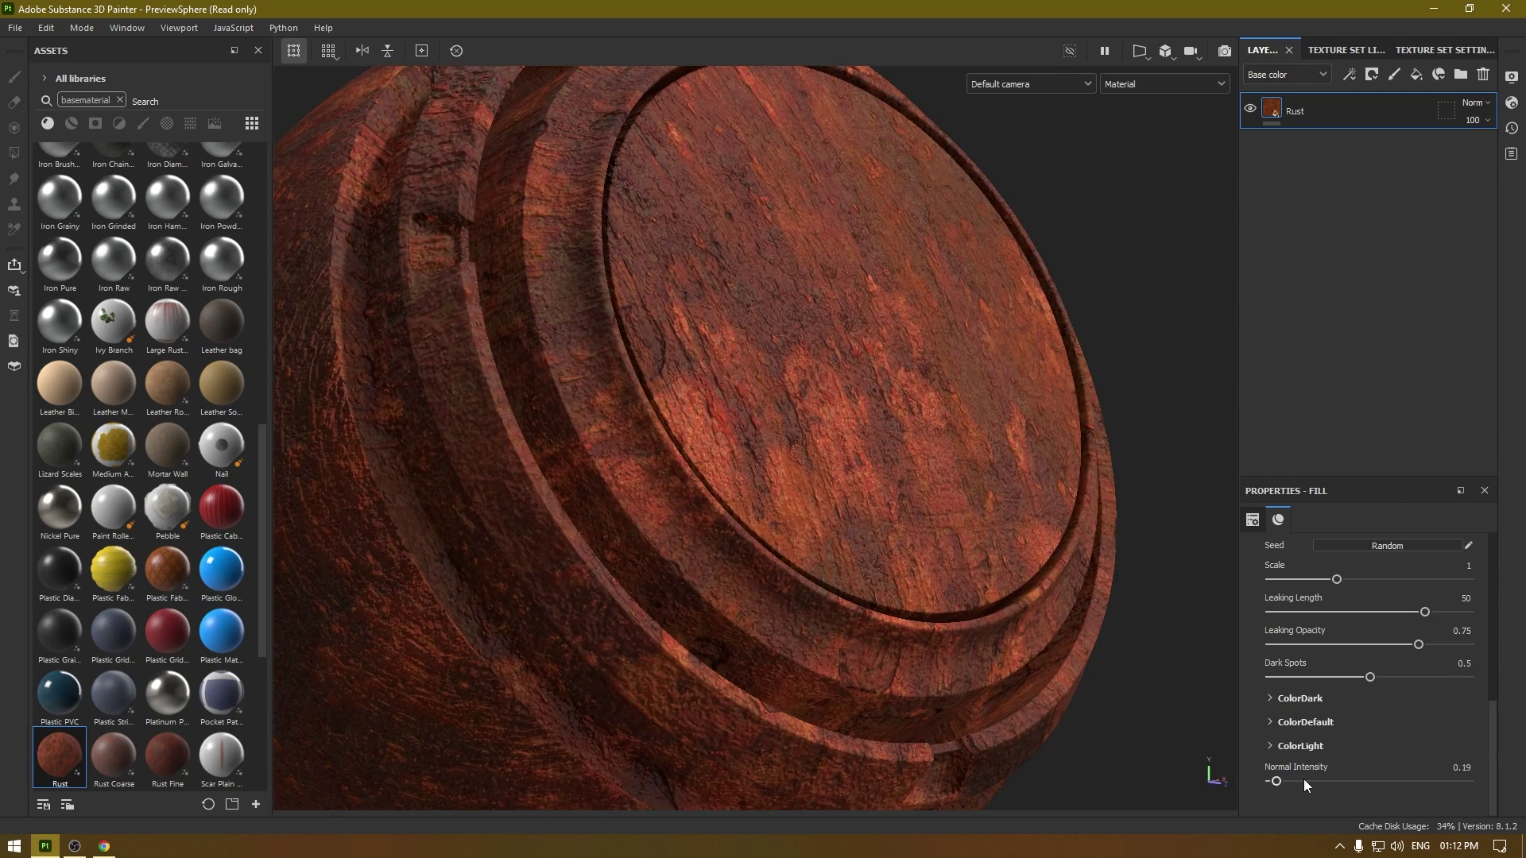
pyautogui.click(1462, 768)
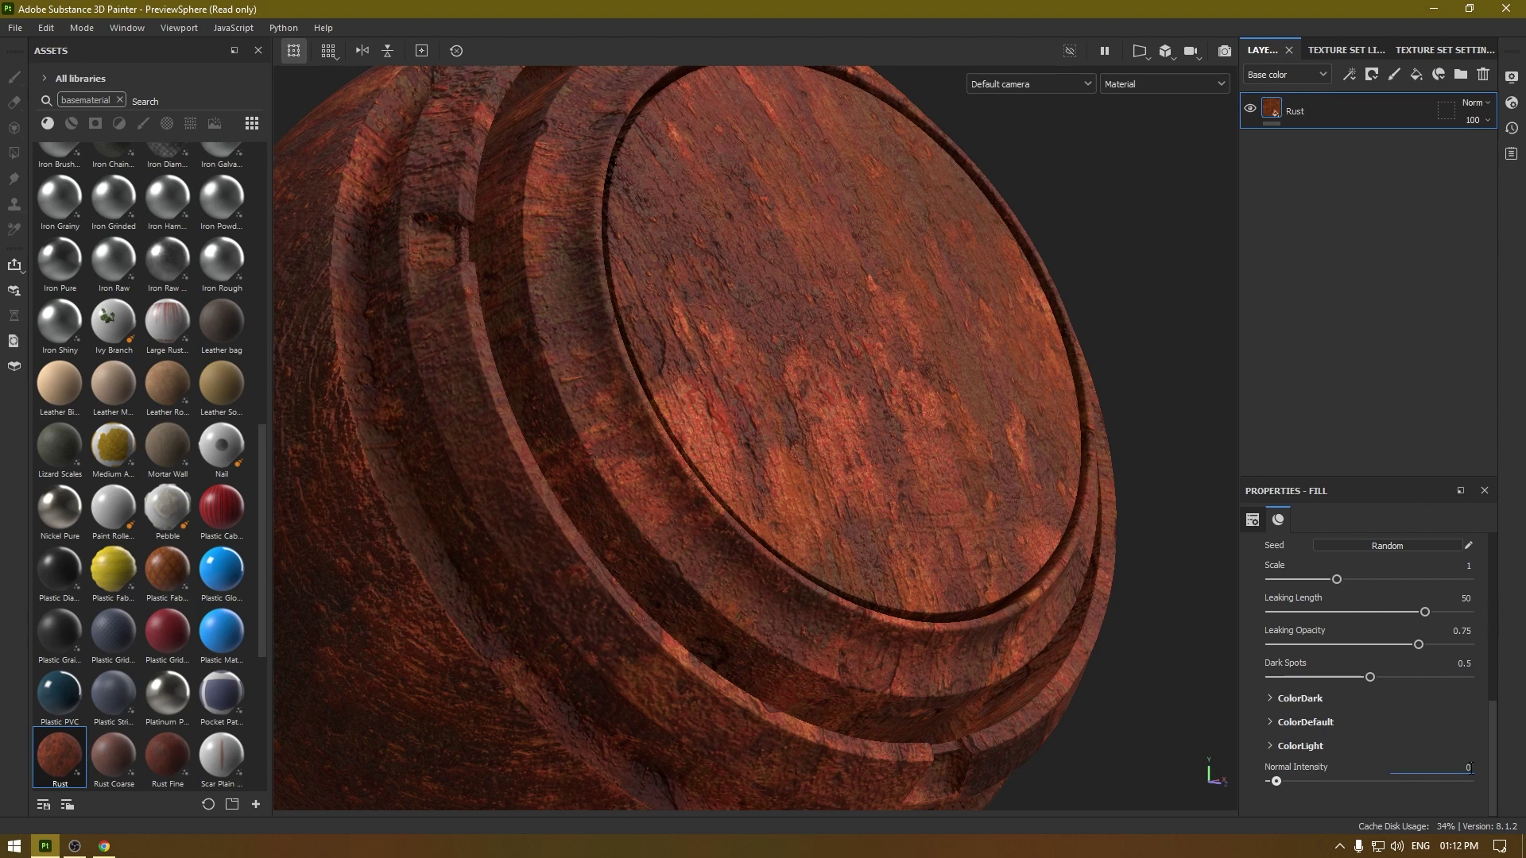
pyautogui.press('Return')
# Step: Raise the Rust fill's Scale from 1 to 2
pyautogui.scroll(-4, 824, 664)
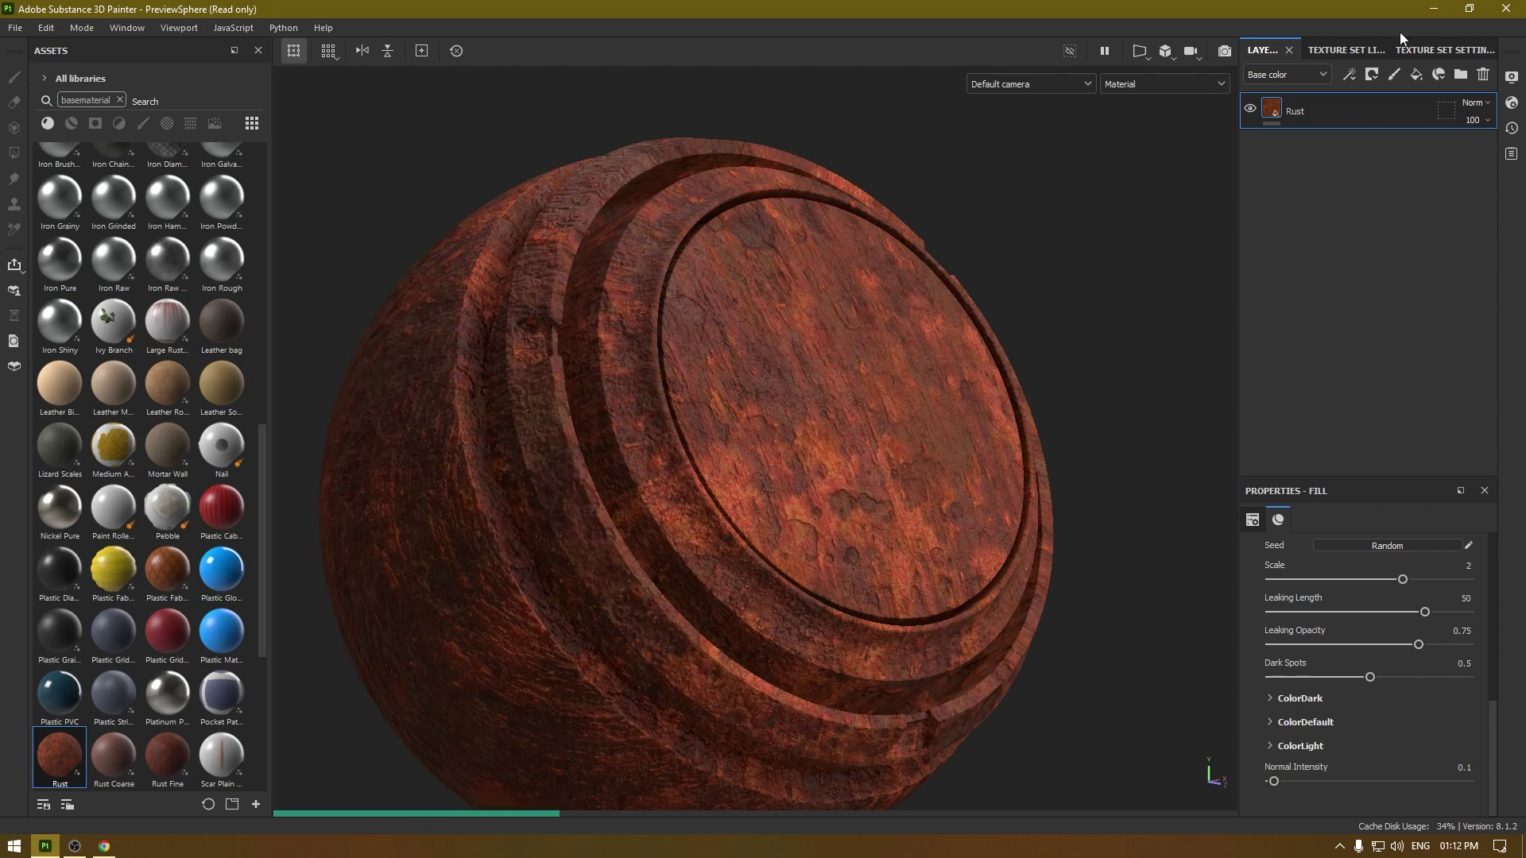
pyautogui.scroll(3, 1426, 650)
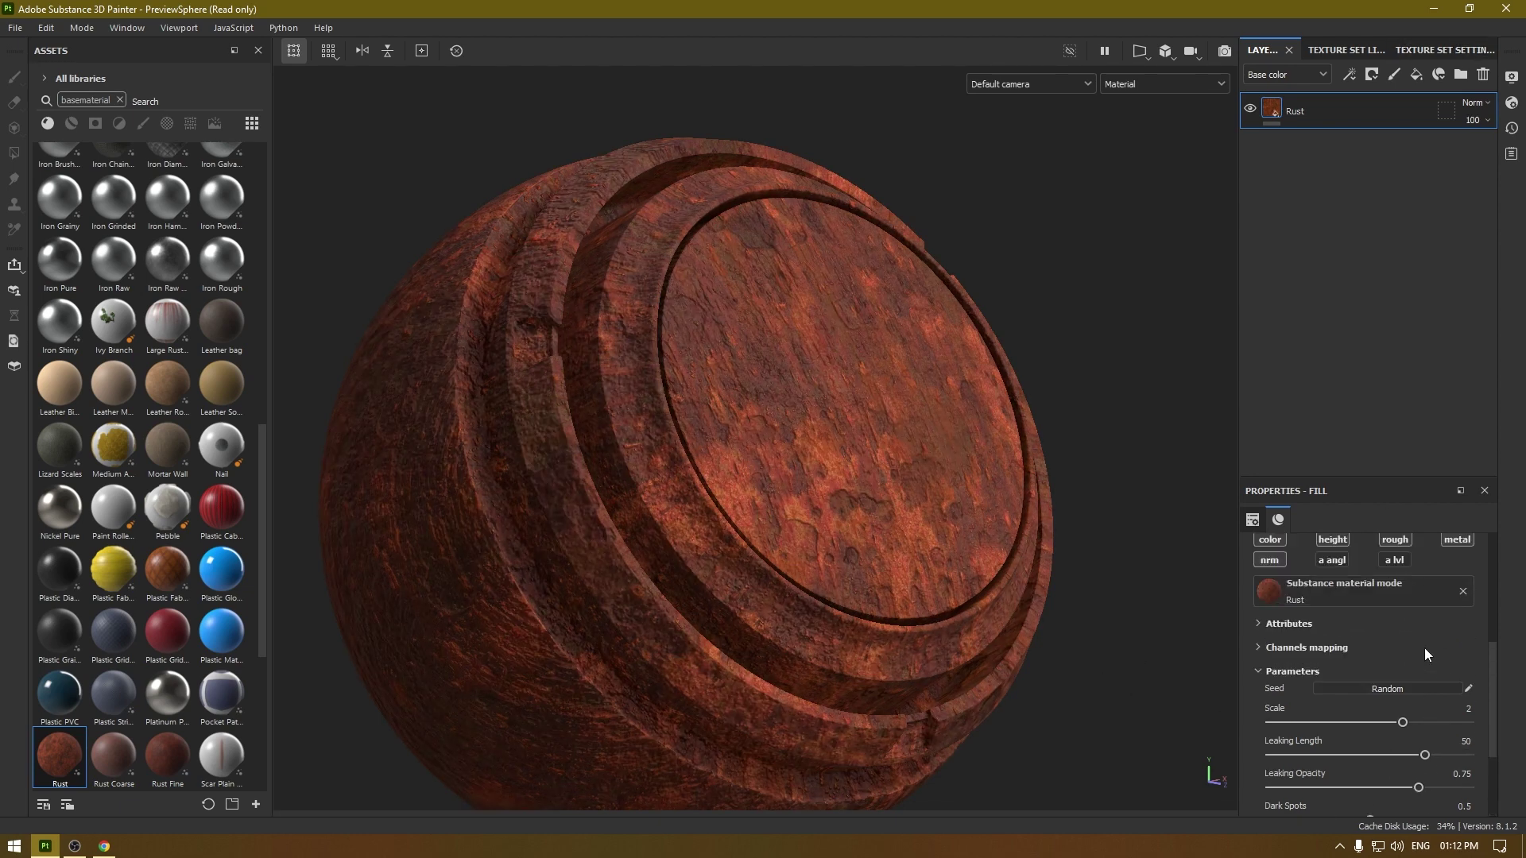
pyautogui.scroll(-3, 1390, 717)
pyautogui.keyDown('alt'); pyautogui.moveTo(766, 636); pyautogui.dragTo(764, 540); pyautogui.keyUp('alt')
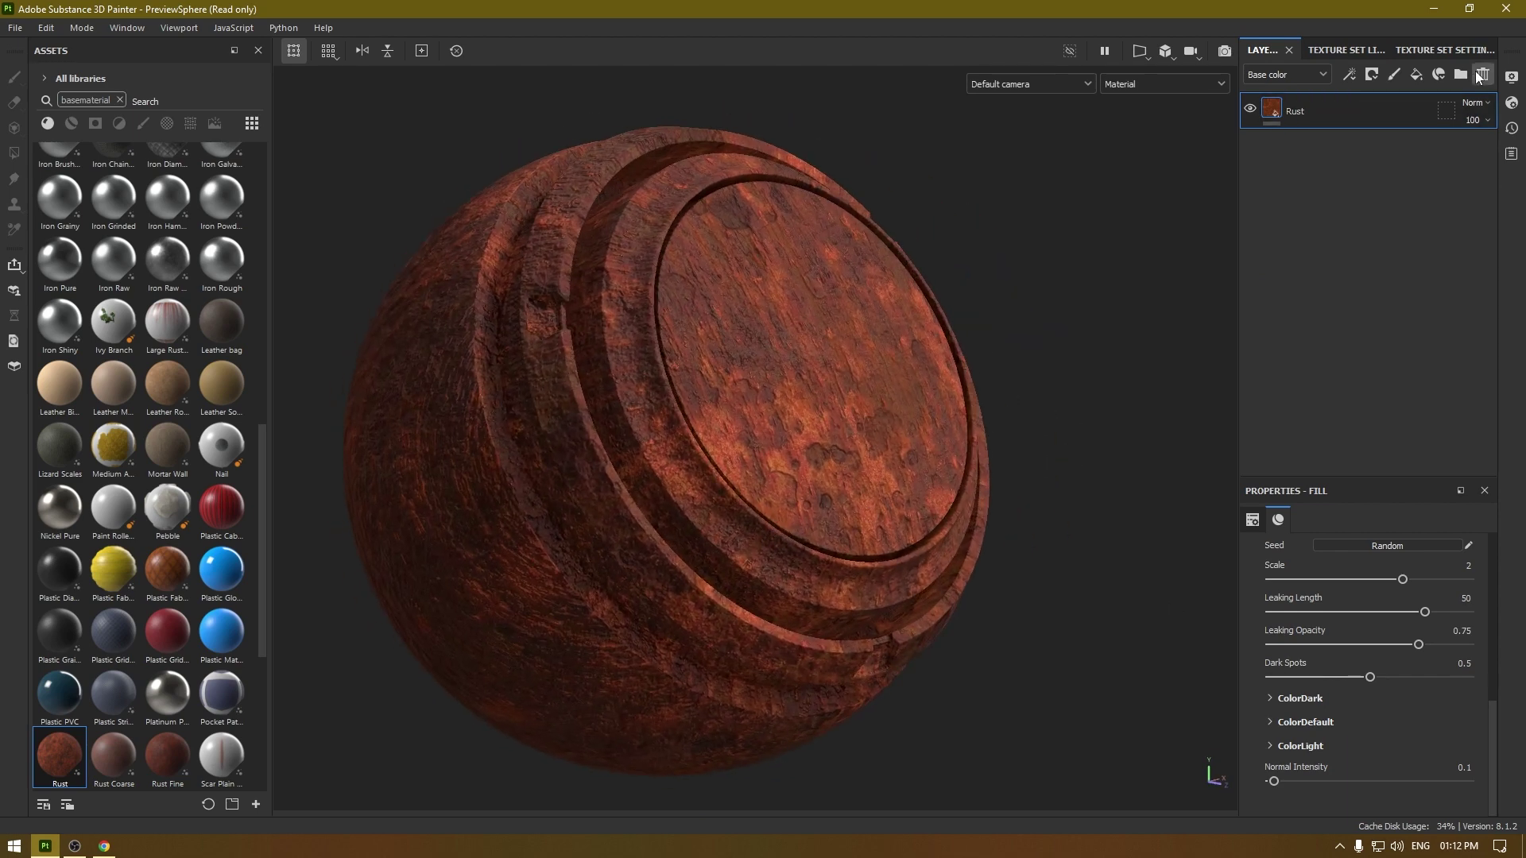
# Step: Delete the Rust fill layer, leaving the sphere untextured
pyautogui.click(1482, 74)
pyautogui.keyDown('alt'); pyautogui.moveTo(880, 430); pyautogui.dragTo(387, 657); pyautogui.keyUp('alt')
pyautogui.scroll(8, 159, 317)
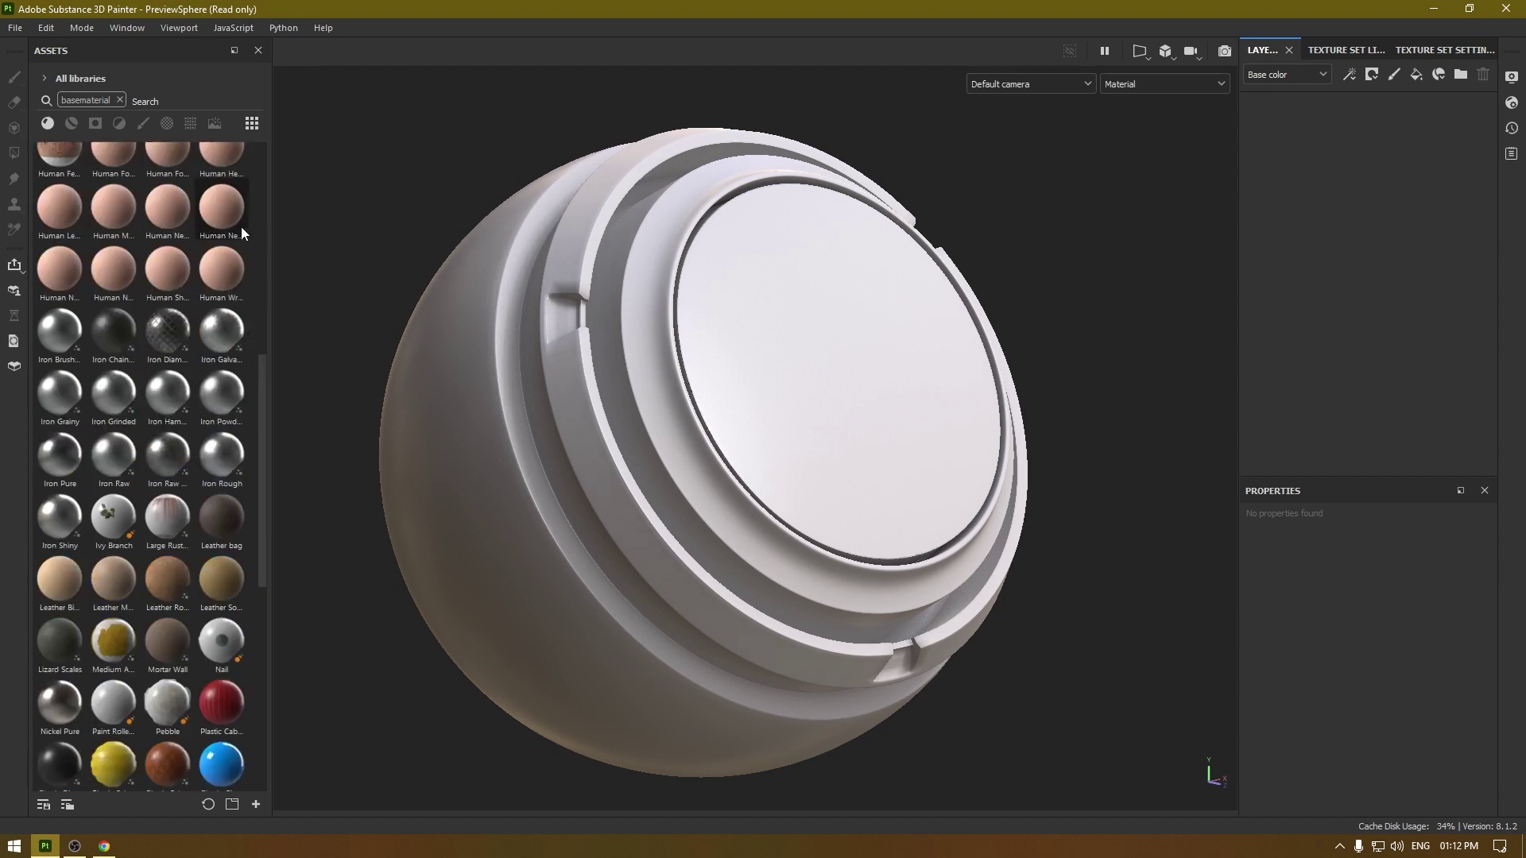
# Step: Clear the search, filter assets to Materials, and apply fine fibre wood to the sphere
pyautogui.click(120, 99)
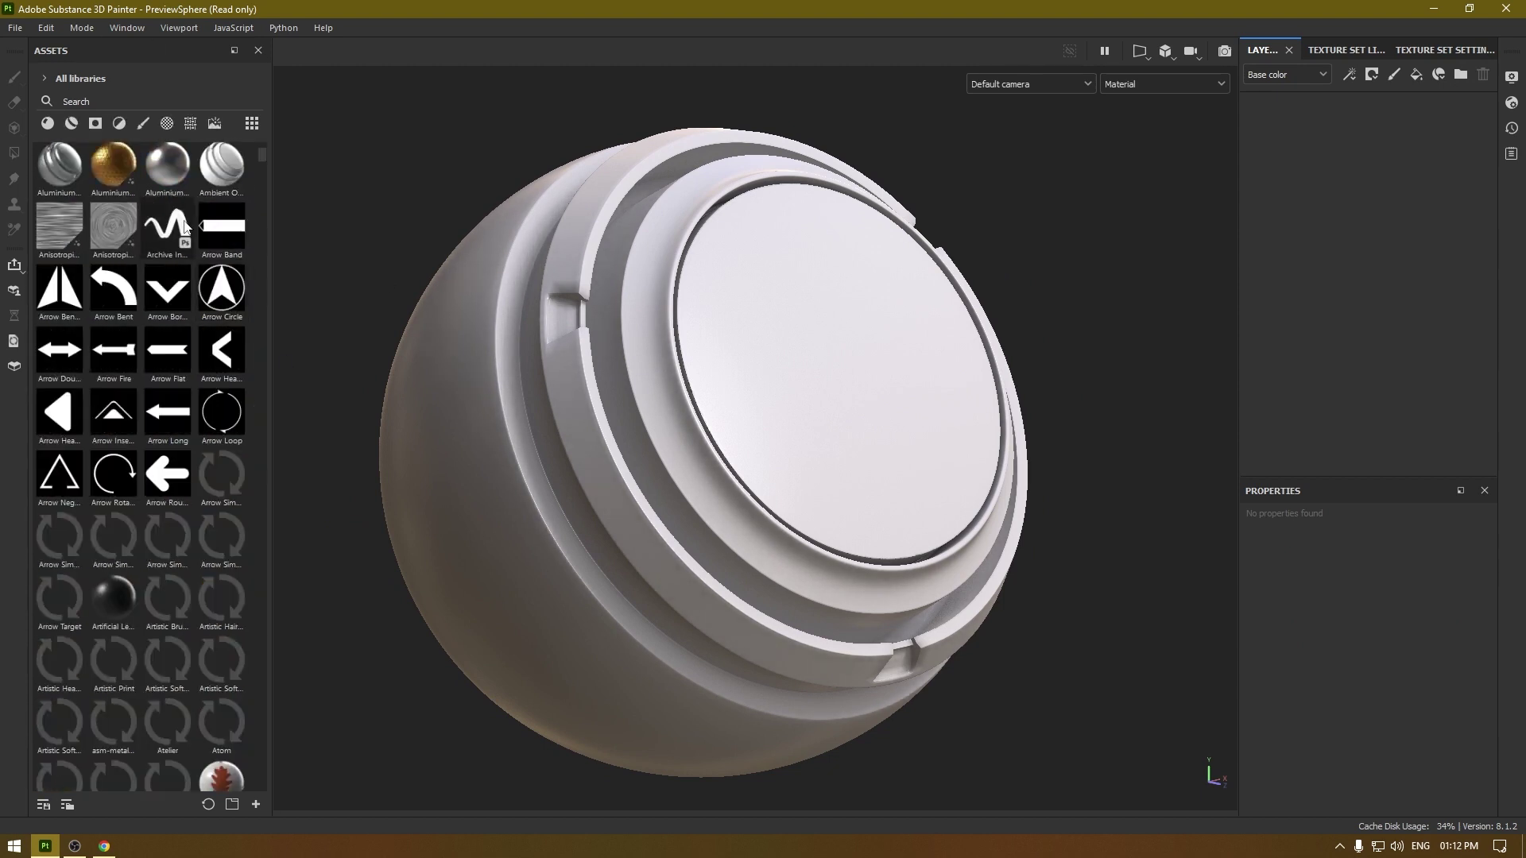
pyautogui.click(71, 123)
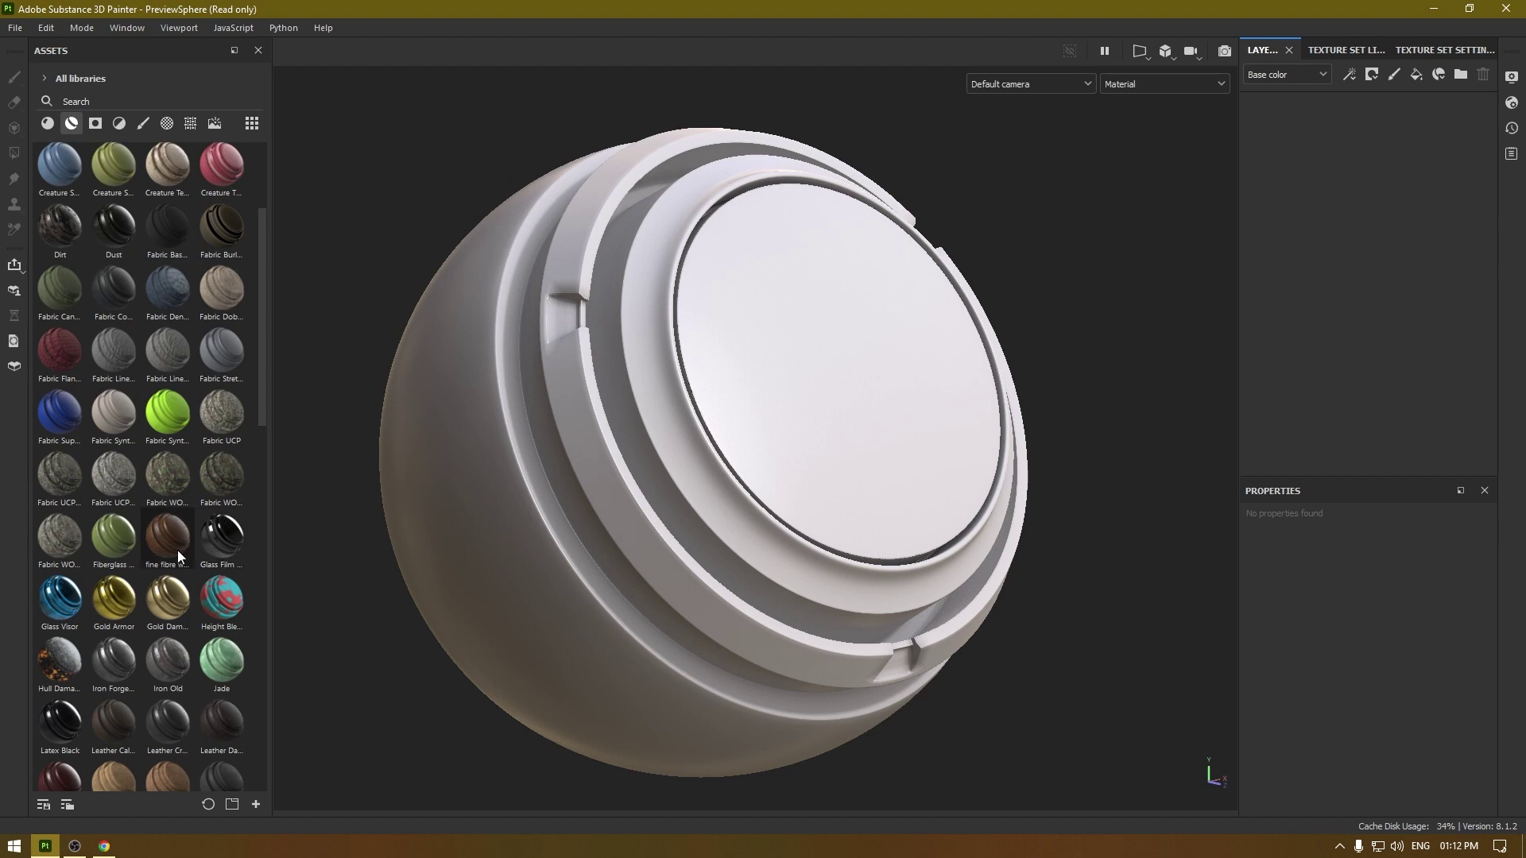
pyautogui.moveTo(170, 552)
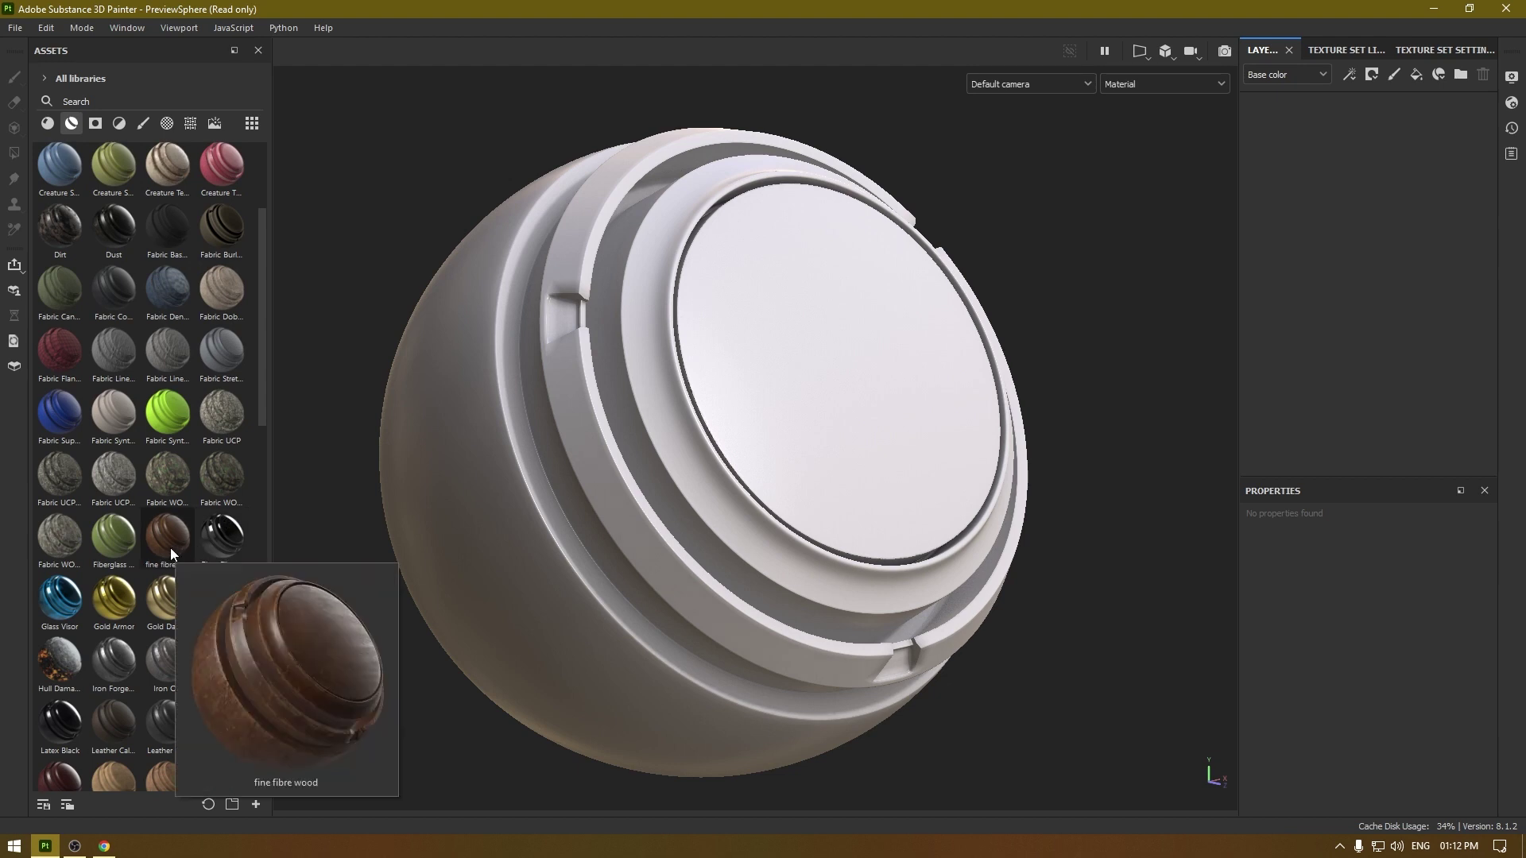
pyautogui.moveTo(170, 547); pyautogui.dragTo(1374, 226)
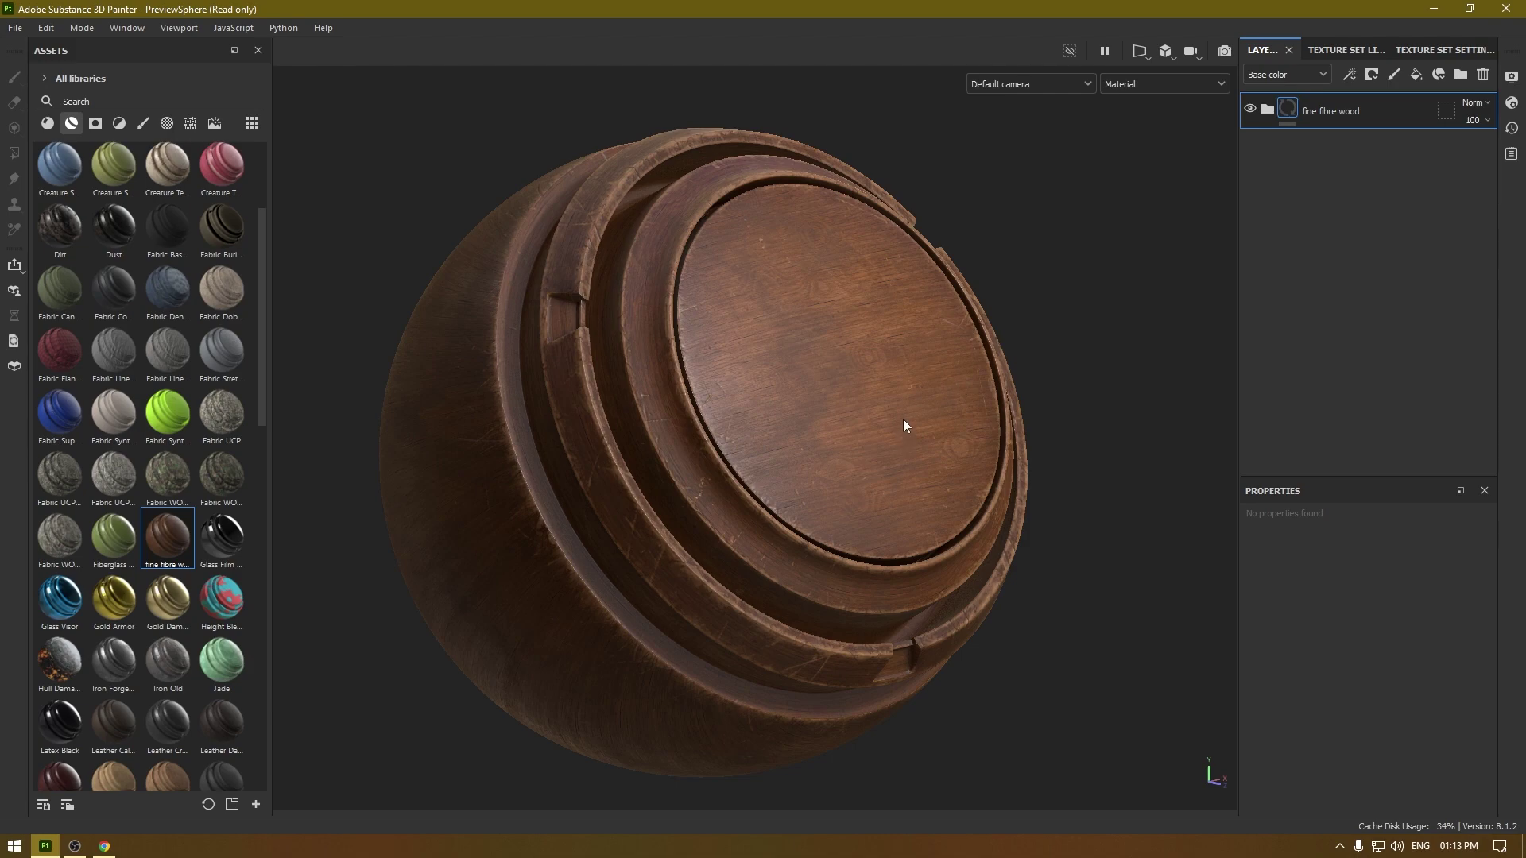
pyautogui.keyDown('alt'); pyautogui.moveTo(903, 426); pyautogui.dragTo(770, 528); pyautogui.keyUp('alt')
pyautogui.scroll(3, 873, 327)
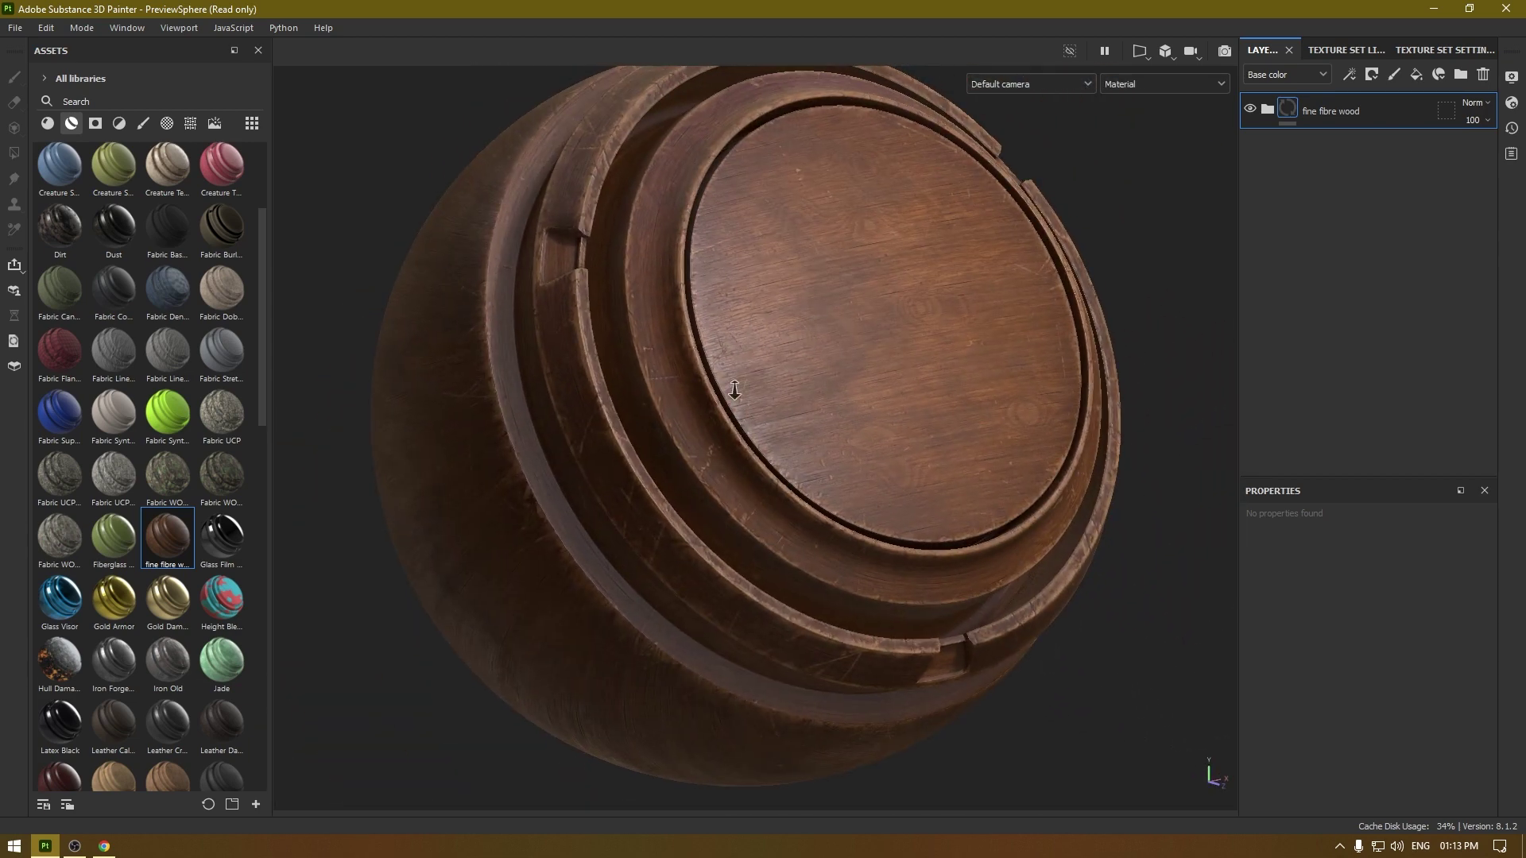
pyautogui.scroll(-5, 722, 317)
# Step: Go back in Chrome from Rust Substance 001 to the Metal materials listing and browse it
pyautogui.click(104, 845)
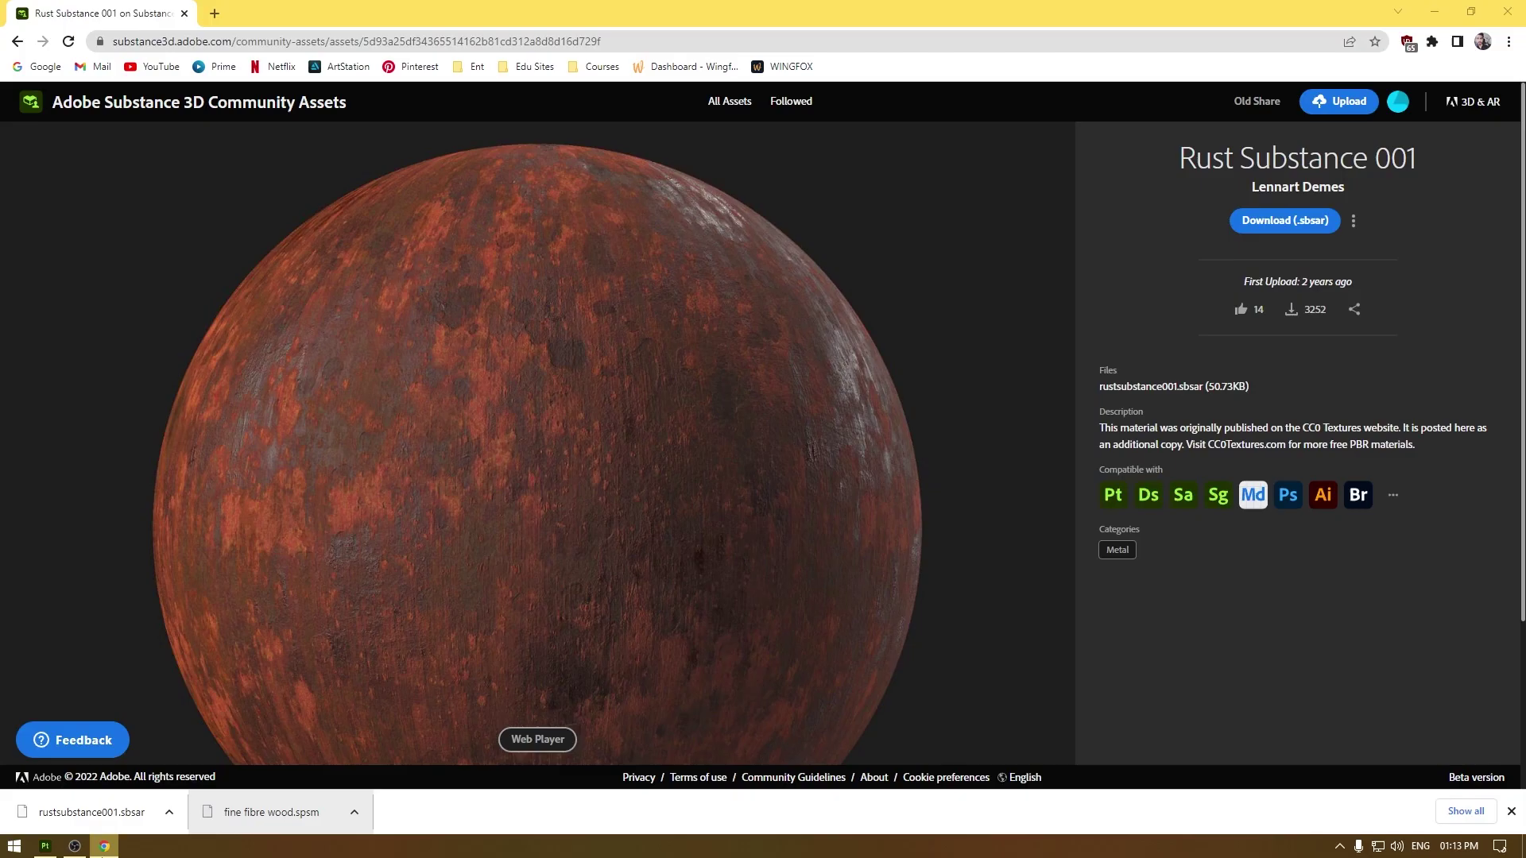
pyautogui.hotkey('alt', 'Left')
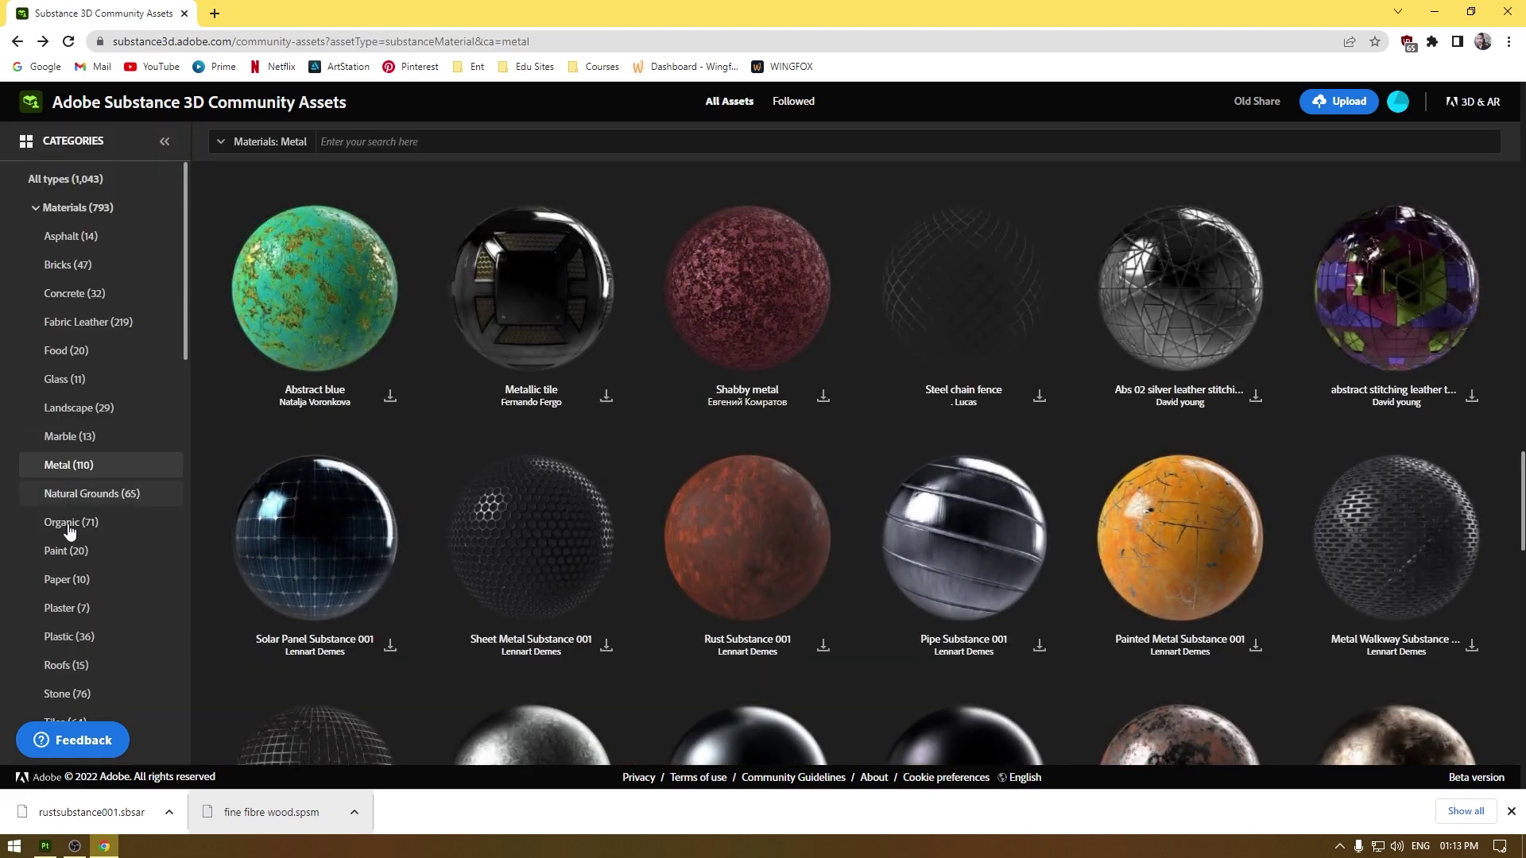
pyautogui.scroll(-6, 99, 501)
pyautogui.scroll(-7, 113, 469)
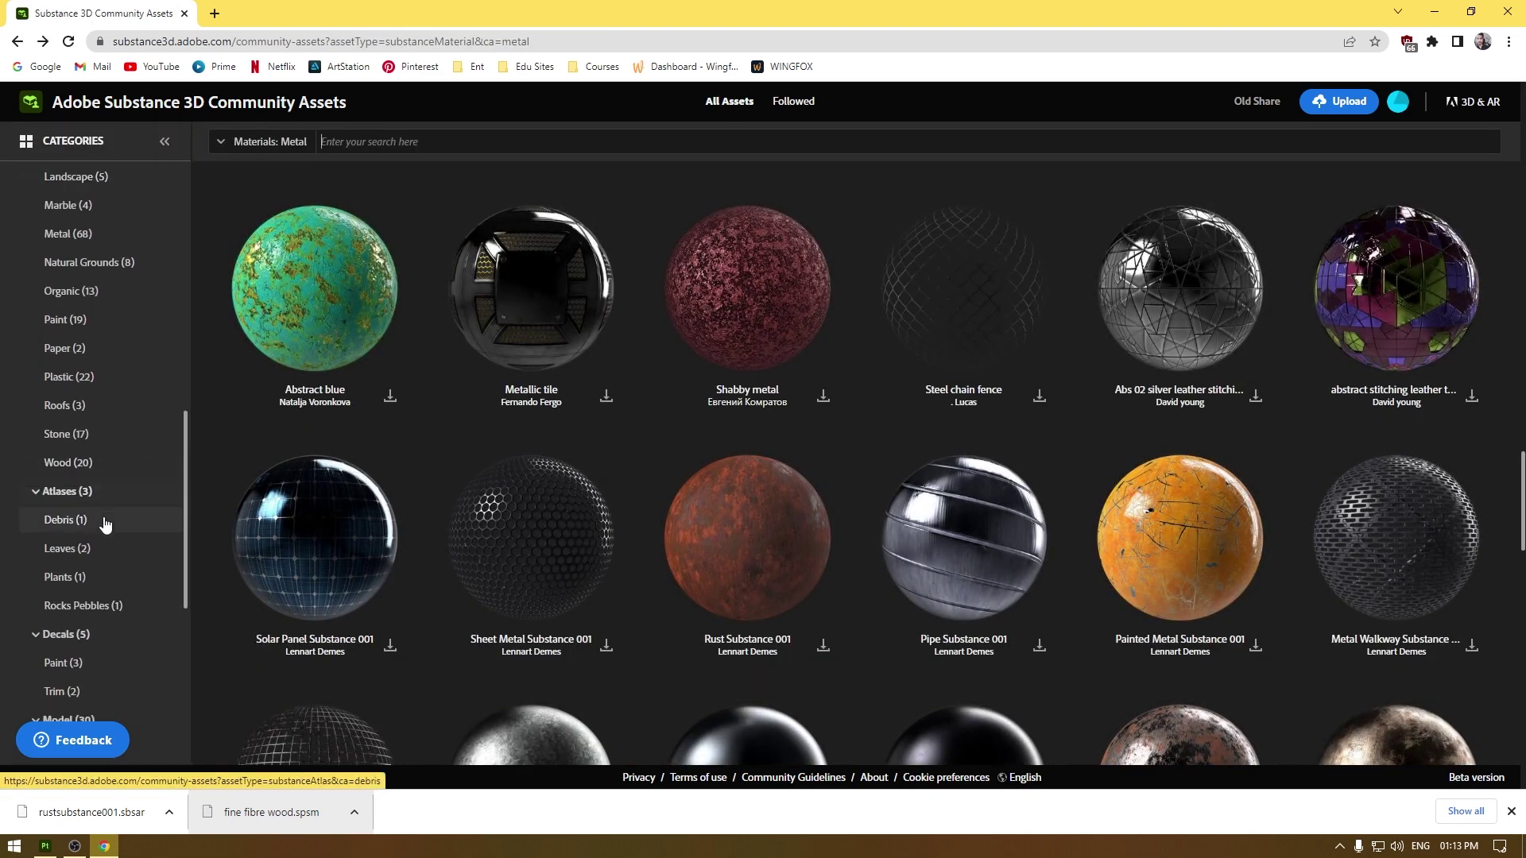
pyautogui.scroll(-4, 94, 588)
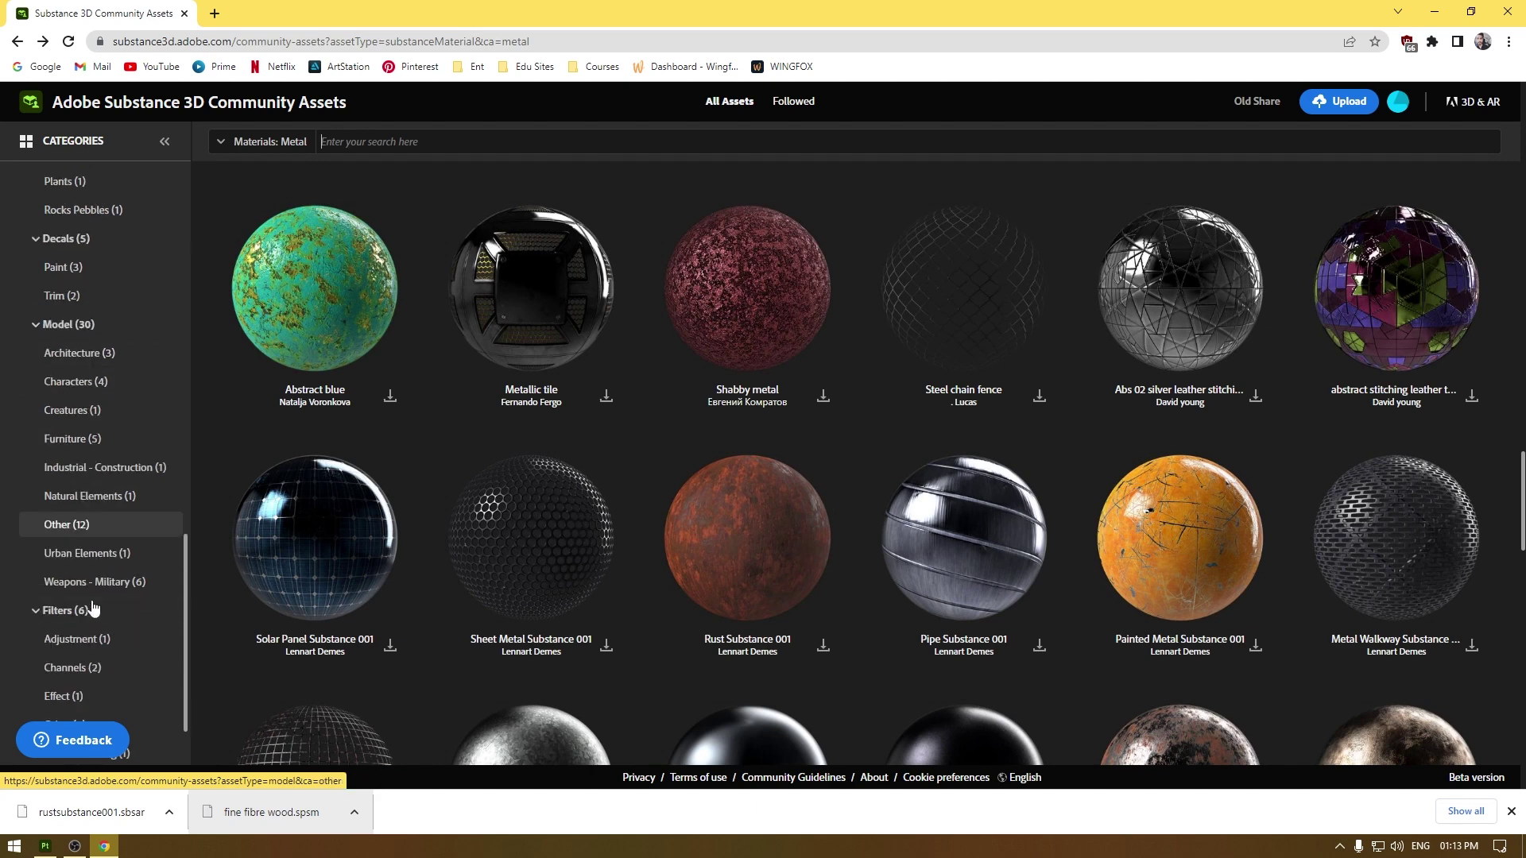
pyautogui.scroll(4, 95, 600)
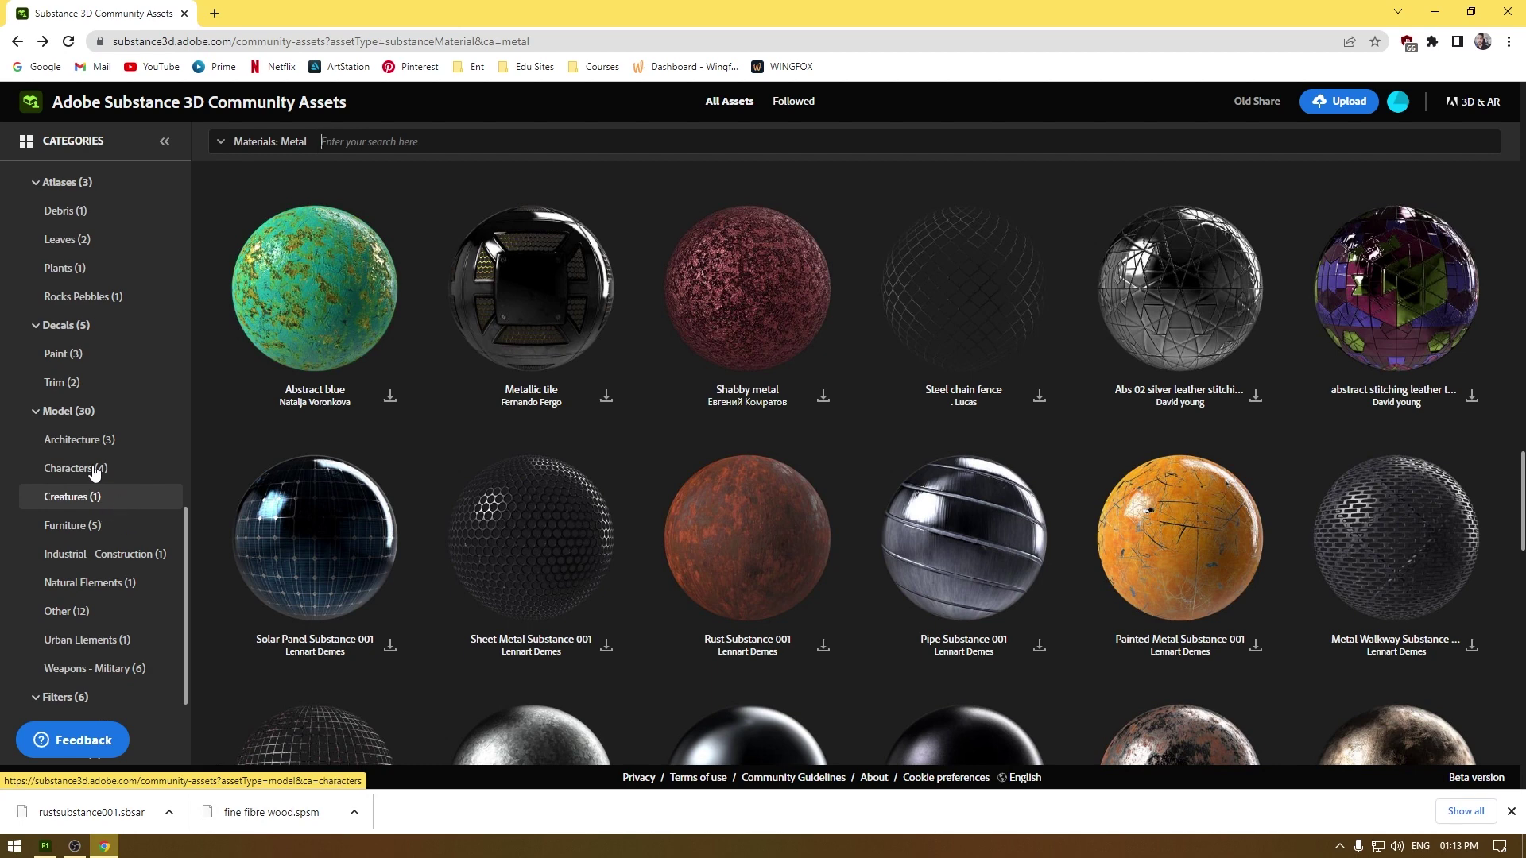
pyautogui.scroll(-1, 99, 488)
# Step: Visit the Creatures category, then the Atlases: Leaves listing, and close the downloads bar
pyautogui.click(76, 417)
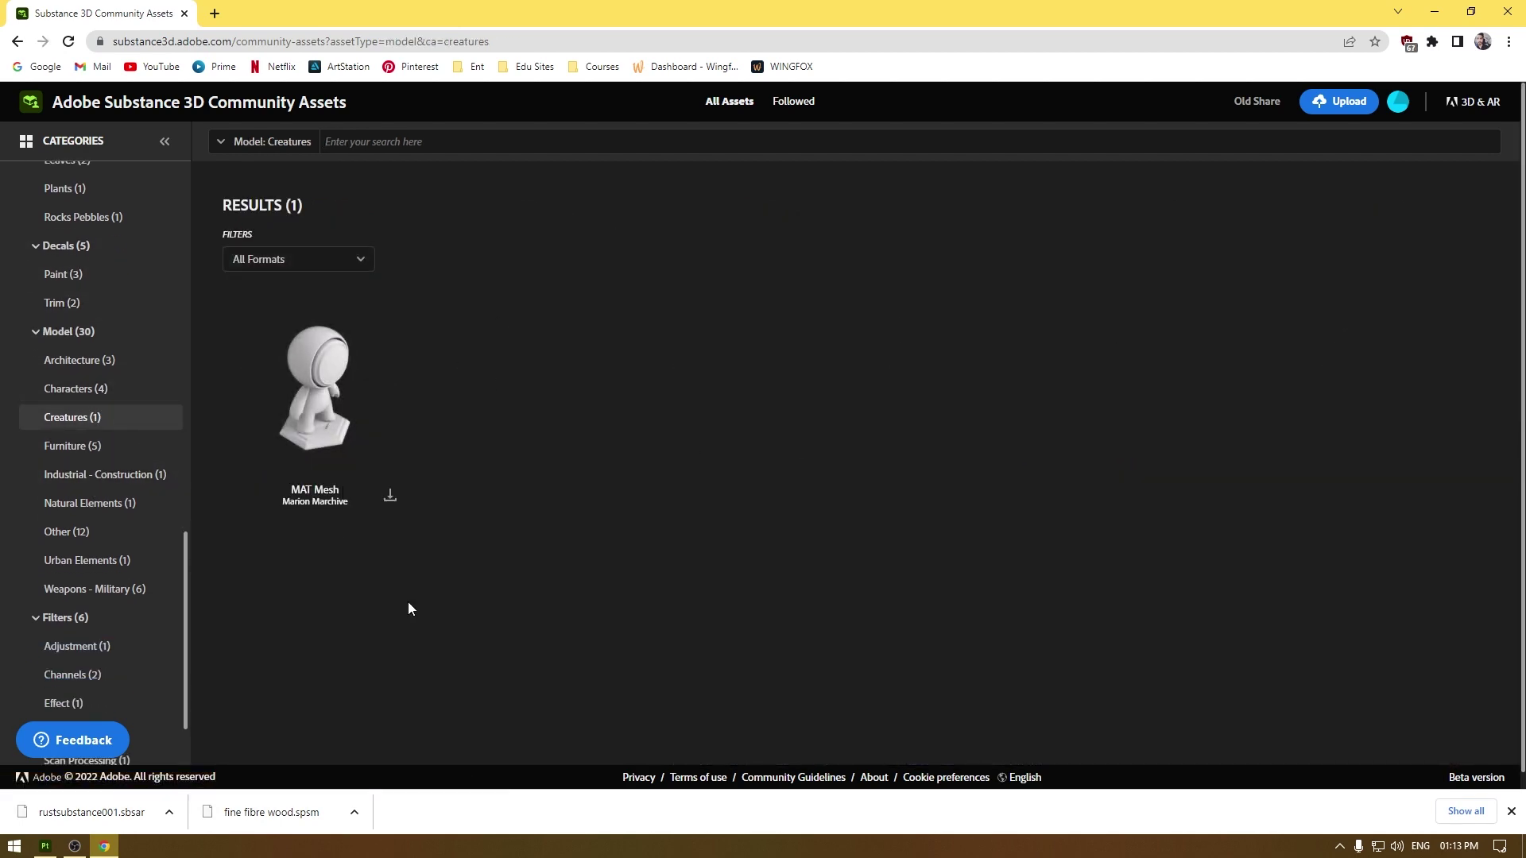
pyautogui.scroll(2, 82, 517)
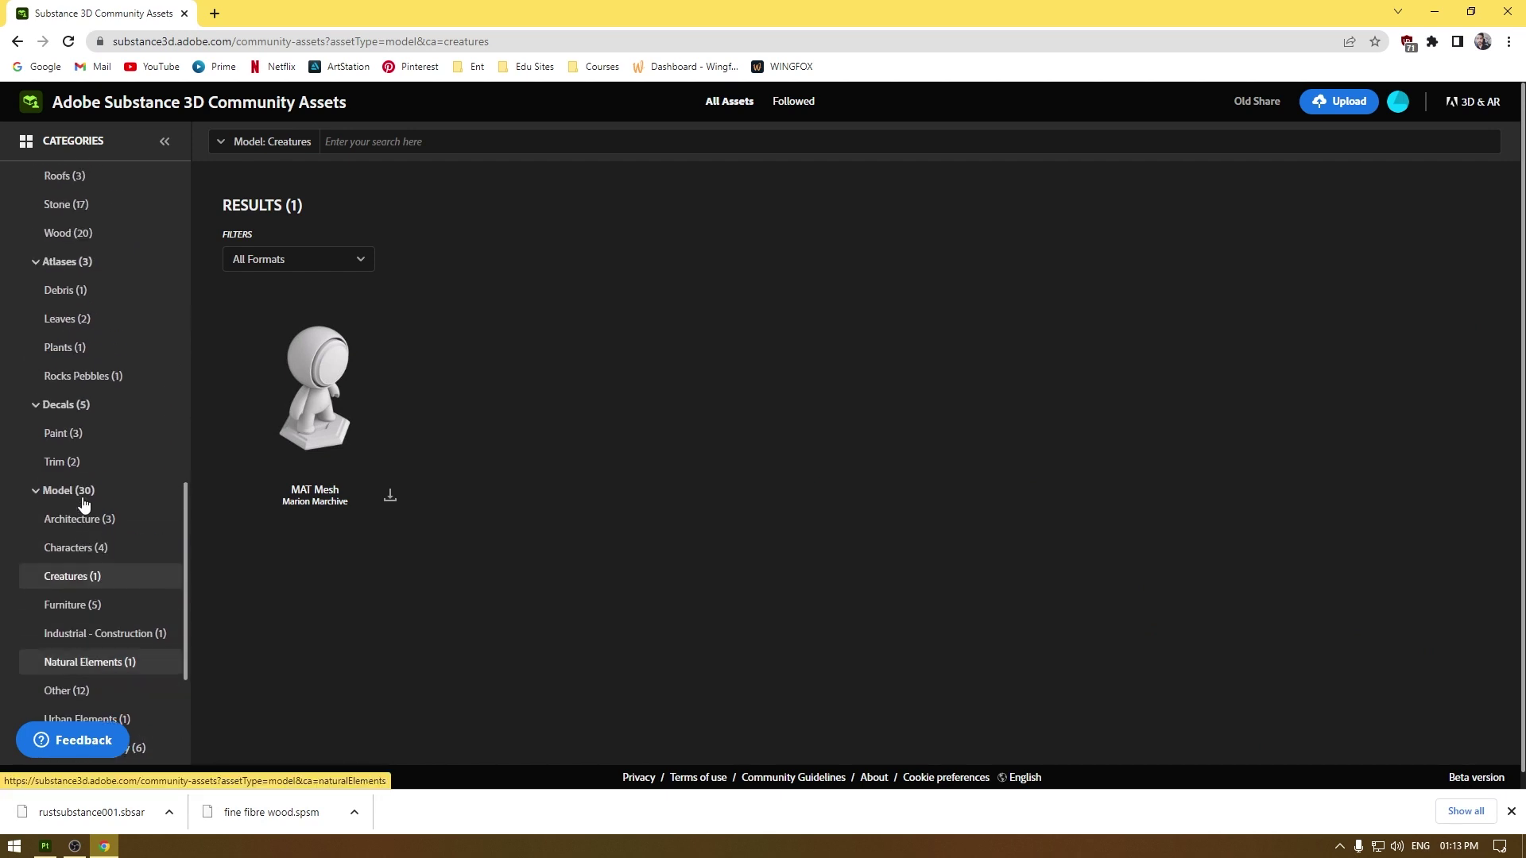
pyautogui.click(92, 323)
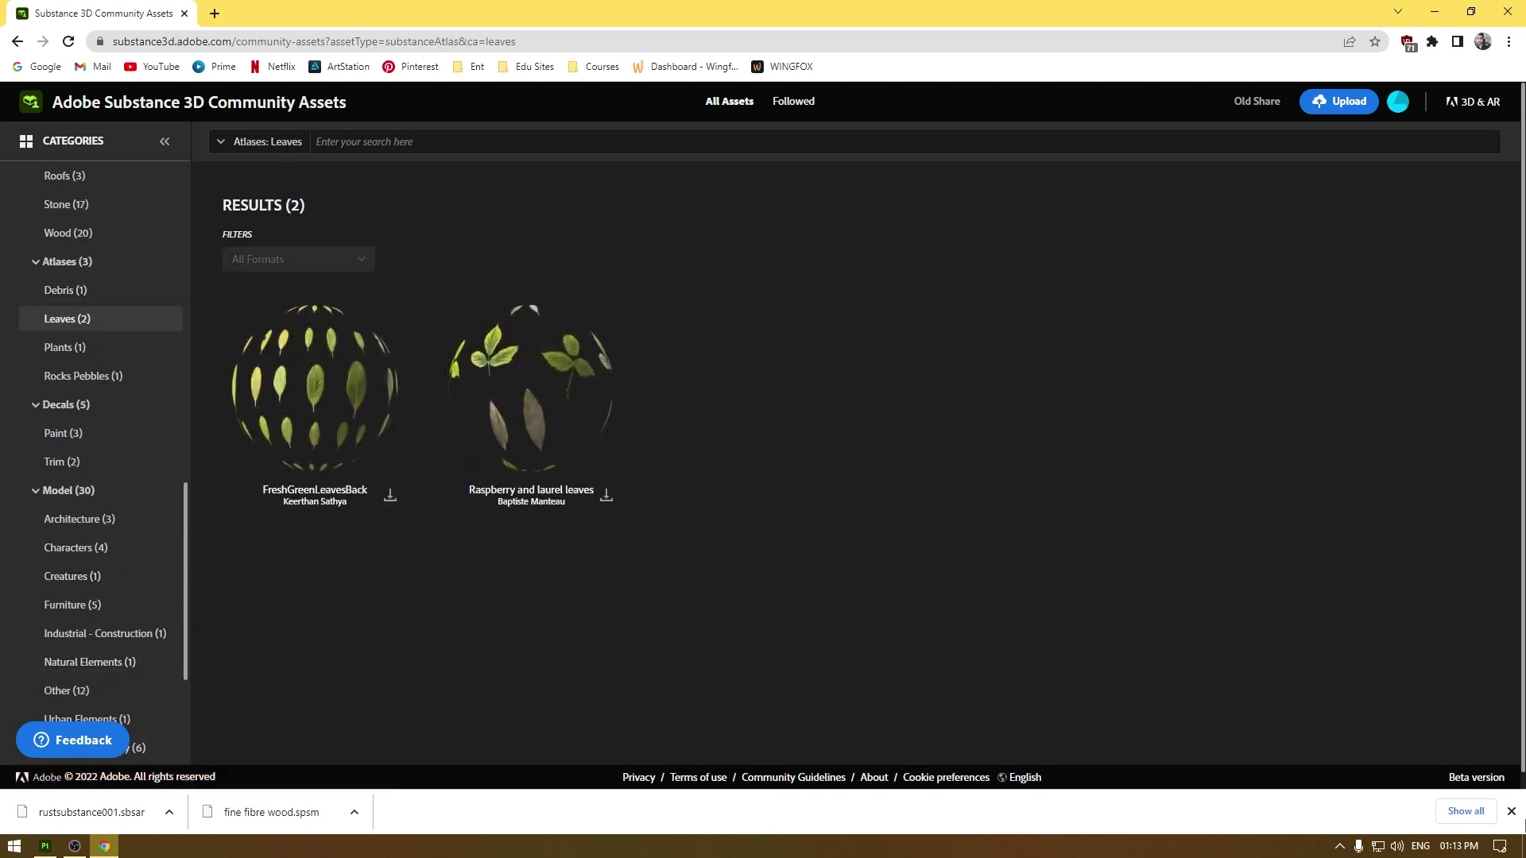
pyautogui.click(1511, 811)
pyautogui.scroll(-1, 708, 396)
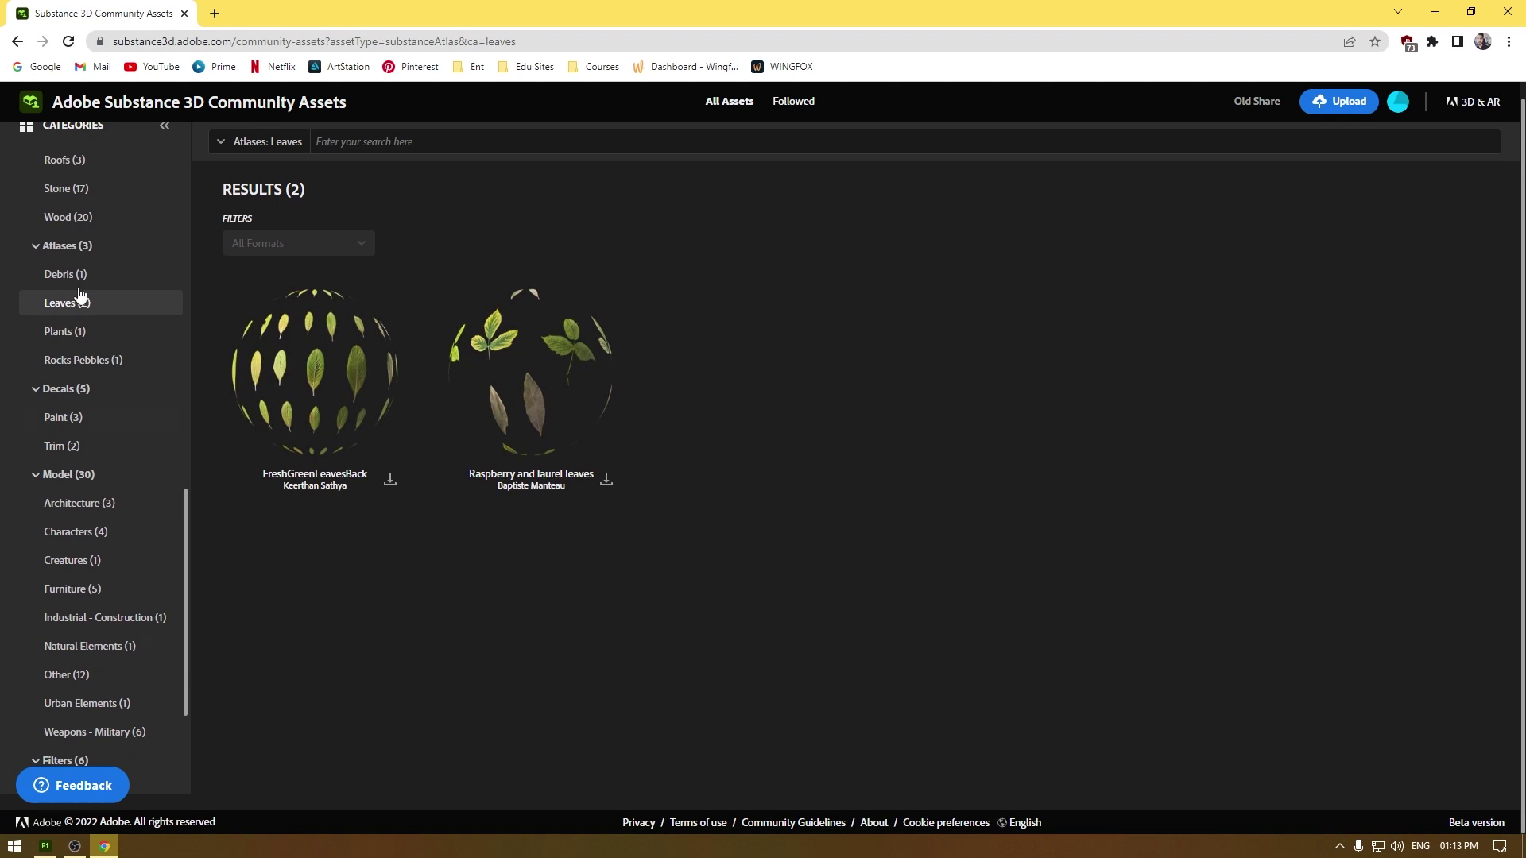
pyautogui.scroll(5, 98, 481)
pyautogui.scroll(3, 143, 477)
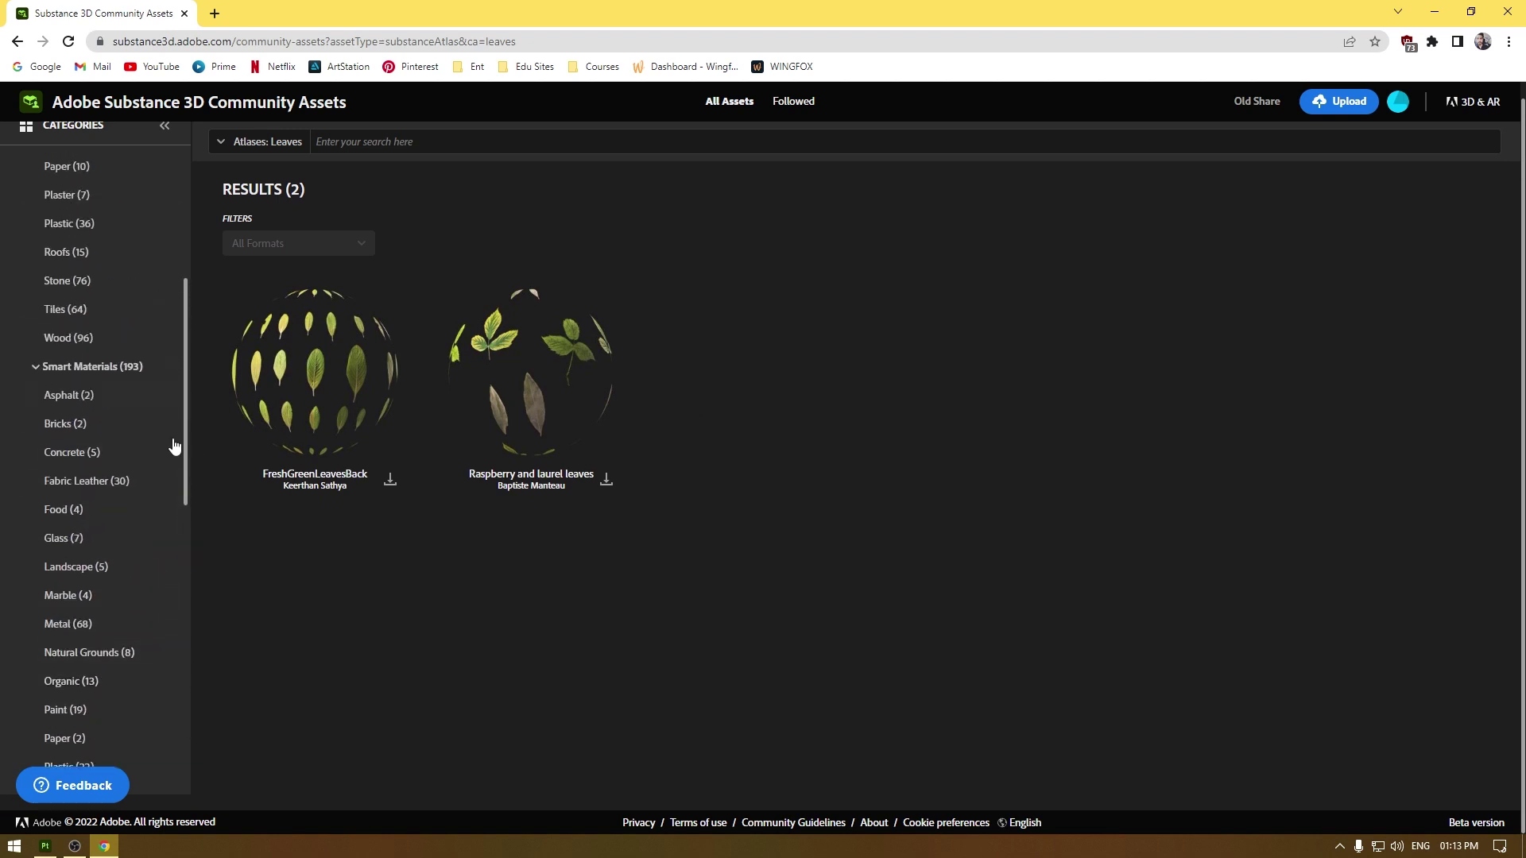